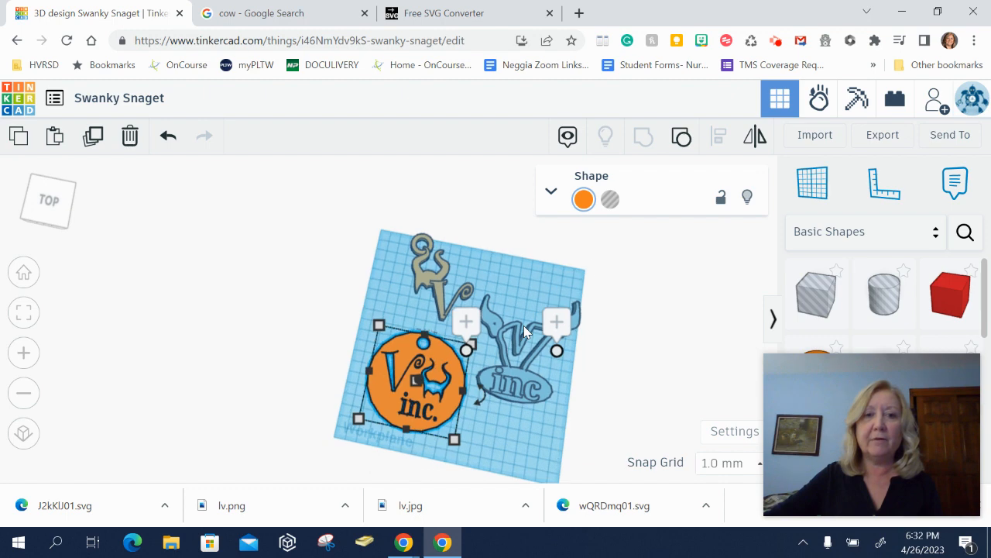
pyautogui.scroll(3, 526, 325)
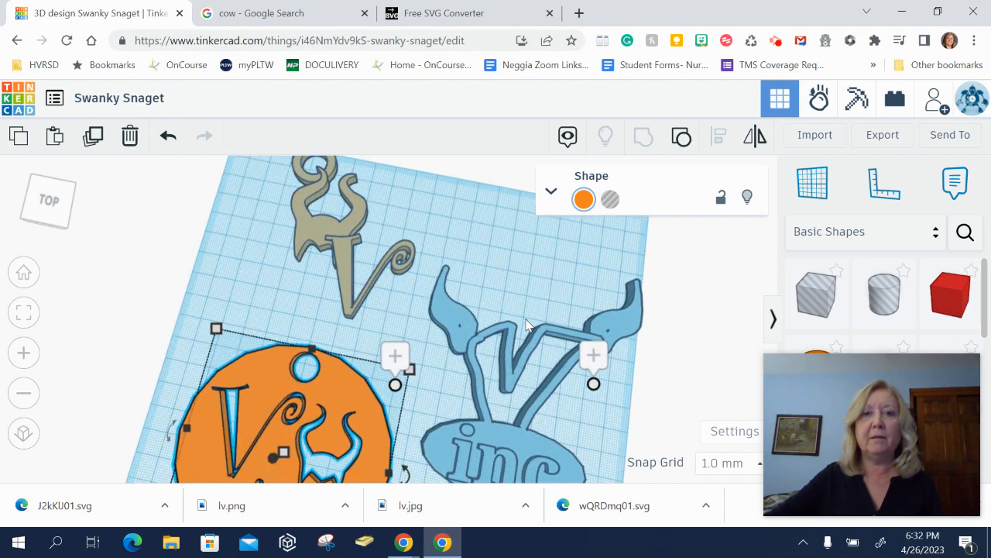
# - Examine the finished keychain example by zooming and rotating around it
pyautogui.moveTo(543, 405); pyautogui.dragTo(511, 302, button='middle')
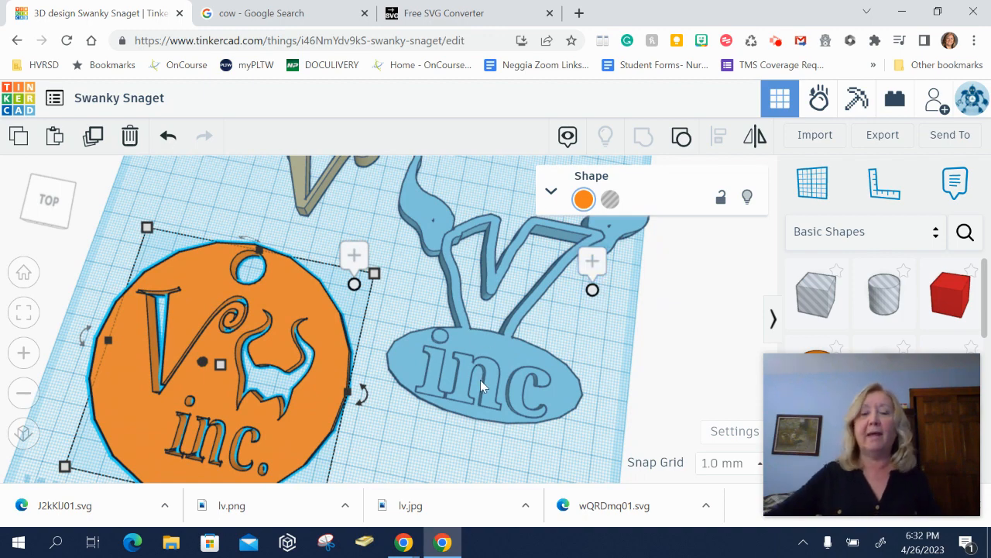
pyautogui.moveTo(287, 372); pyautogui.dragTo(405, 387, button='middle')
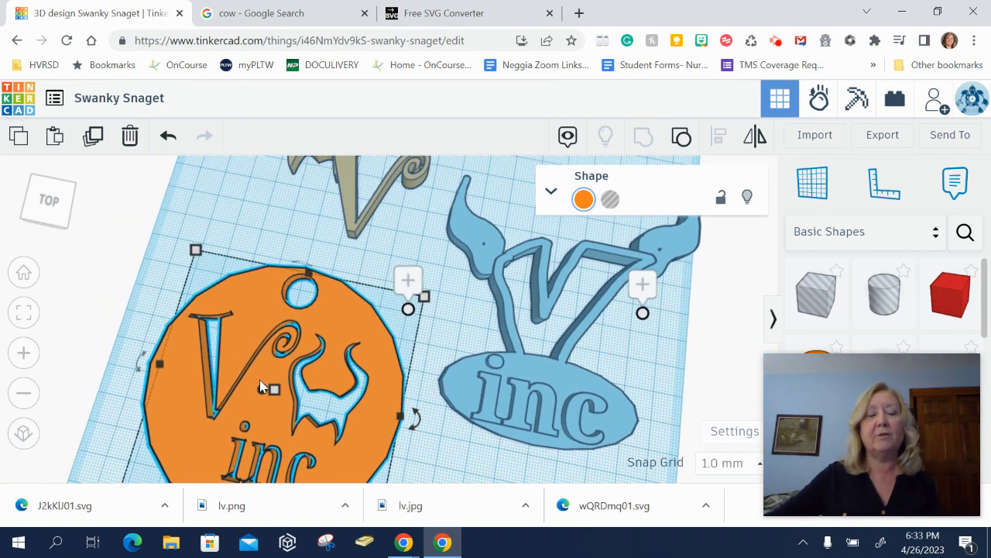
pyautogui.moveTo(262, 387); pyautogui.dragTo(288, 297, button='middle')
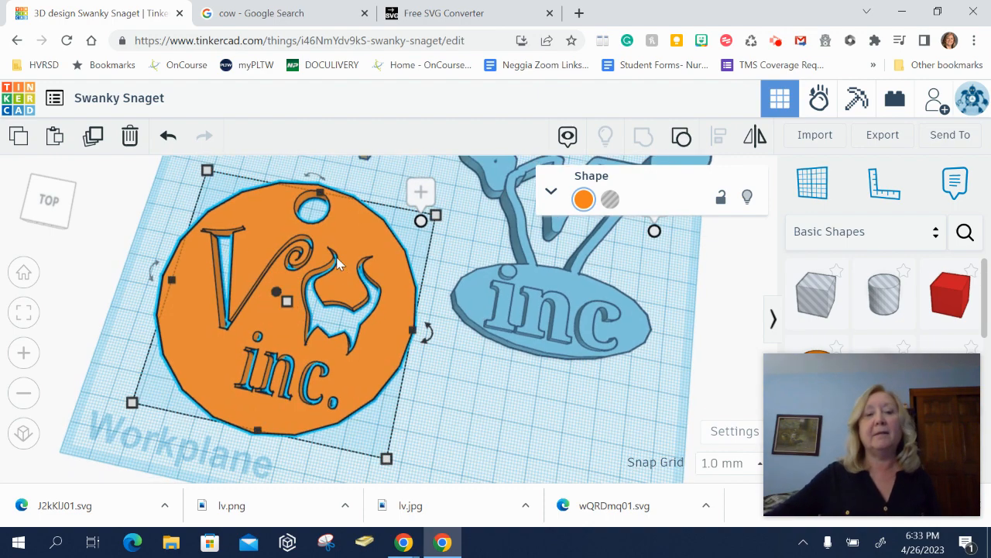
pyautogui.moveTo(340, 225); pyautogui.dragTo(331, 401, button='middle')
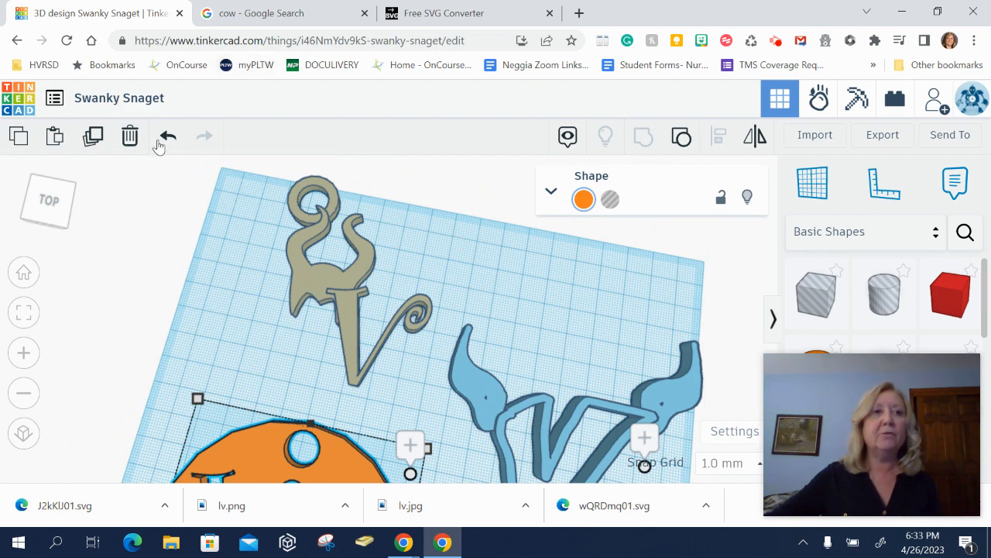
# - Return to the designs dashboard and start a new 3D design
pyautogui.click(106, 148)
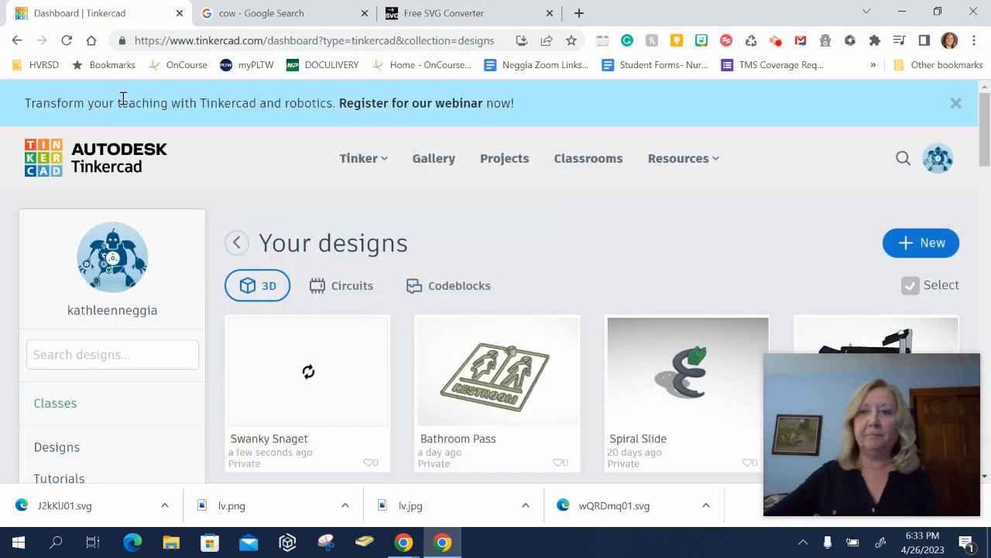
pyautogui.click(920, 243)
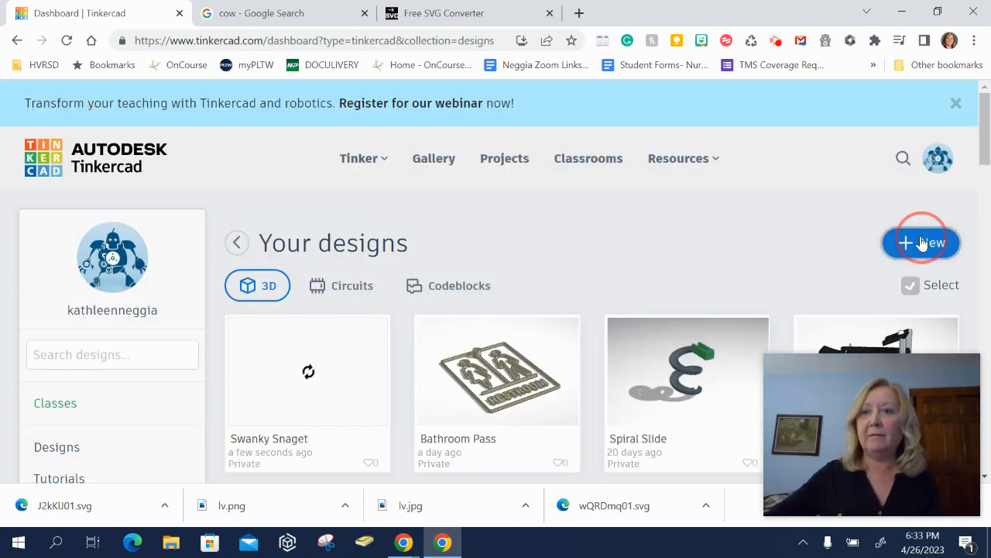
pyautogui.click(894, 292)
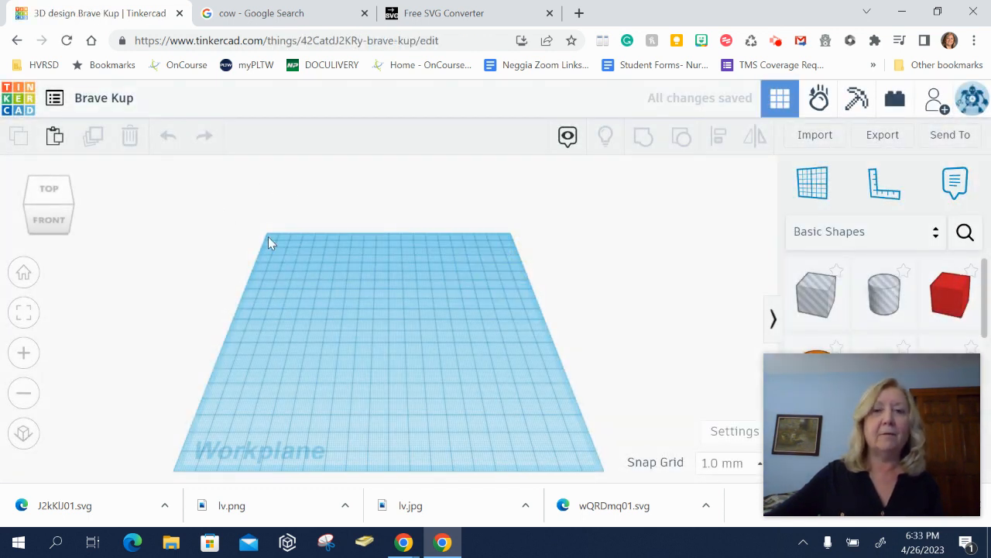
# - Rename the design as Villains Inc. Keychain
pyautogui.click(130, 100)
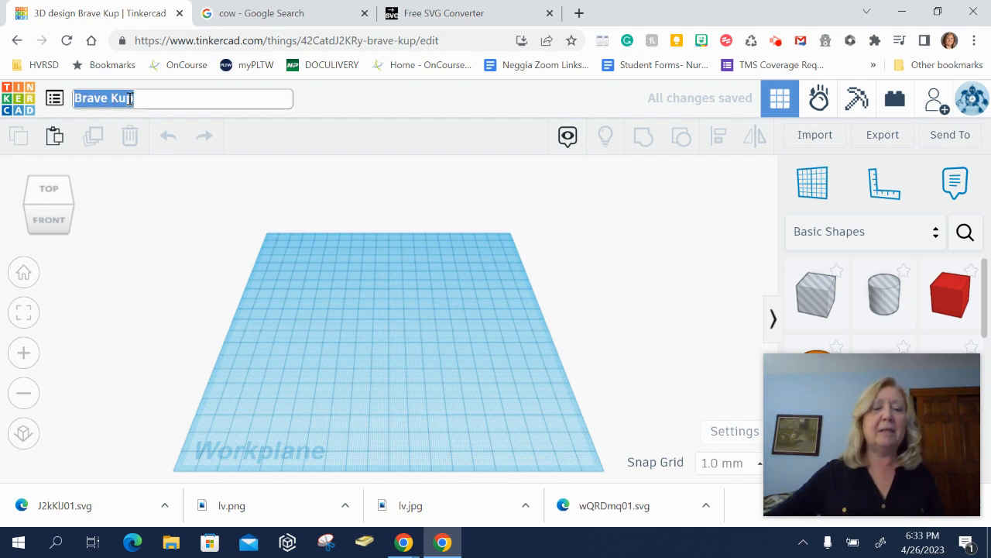
pyautogui.write('Villains Inc. Keychain')
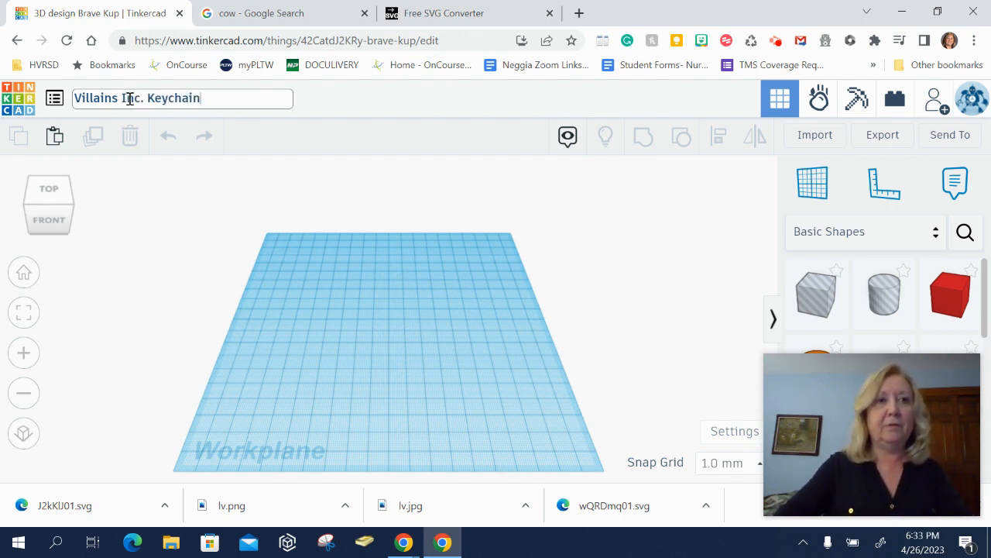
pyautogui.click(391, 352)
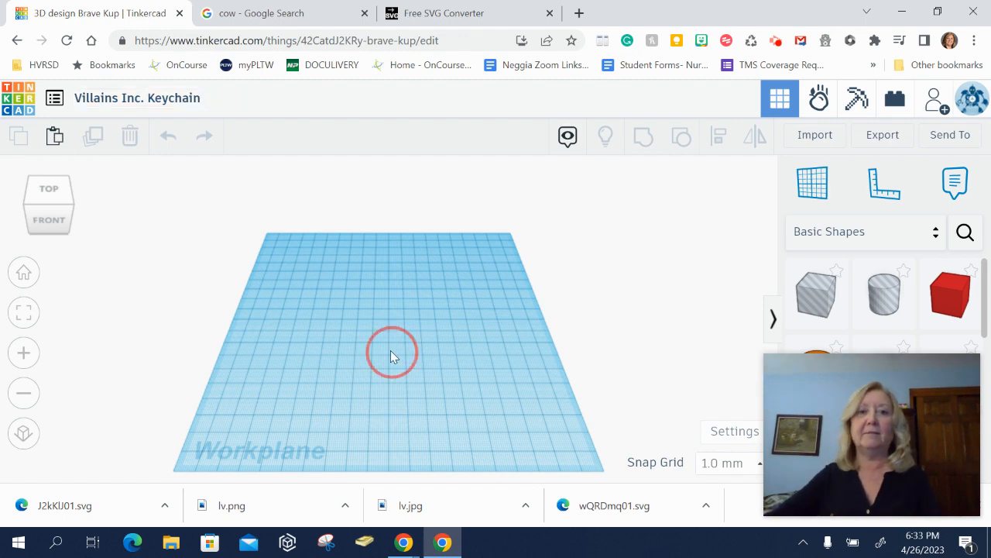
# - Bring a Scribble shape from the basic shapes onto the workplane
pyautogui.moveTo(436, 314); pyautogui.dragTo(426, 347, button='right')
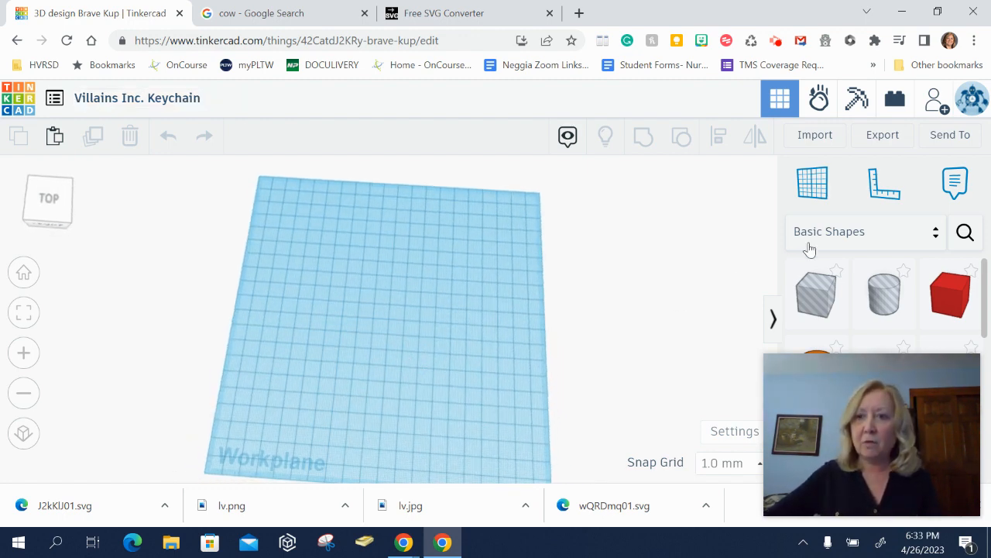
pyautogui.scroll(-2, 847, 274)
pyautogui.scroll(-2, 847, 274)
pyautogui.scroll(4, 847, 273)
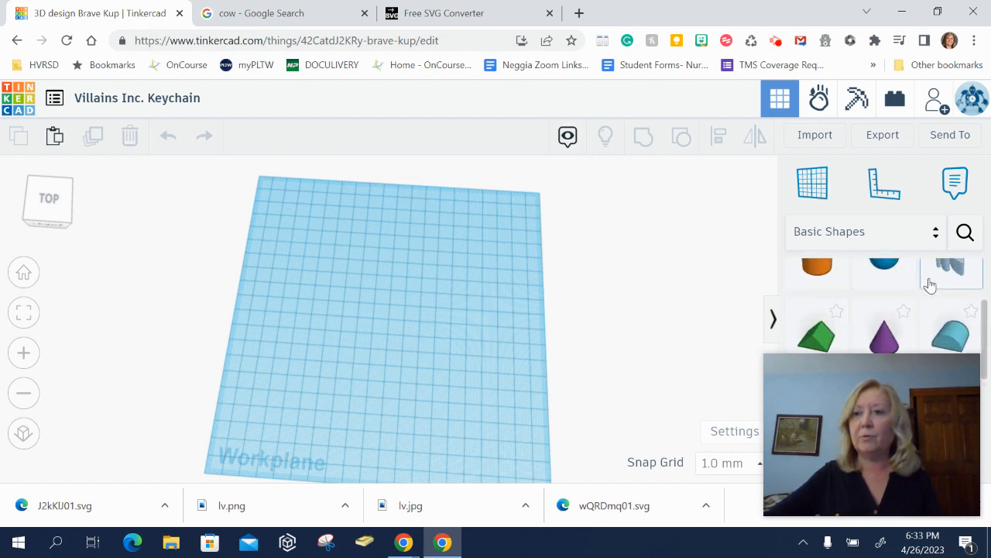
pyautogui.moveTo(948, 268)
pyautogui.mouseDown()
pyautogui.moveTo(594, 268)
pyautogui.moveTo(312, 246)
pyautogui.moveTo(341, 257)
pyautogui.mouseUp()
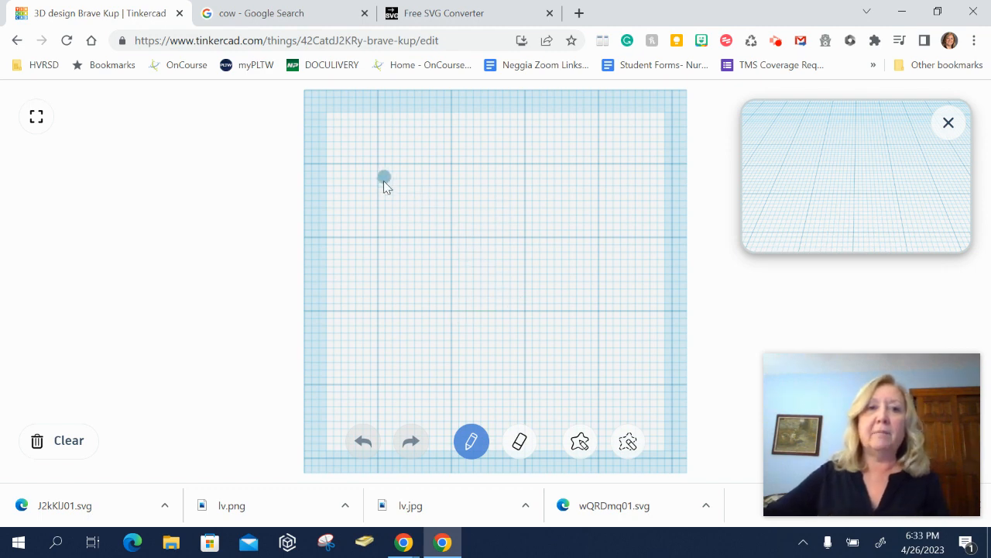
# - Draw a freehand V outline in the scribble editor and finish the scribble
pyautogui.moveTo(367, 212)
pyautogui.mouseDown()
pyautogui.moveTo(435, 190)
pyautogui.moveTo(433, 267)
pyautogui.moveTo(508, 194)
pyautogui.moveTo(556, 225)
pyautogui.moveTo(438, 372)
pyautogui.moveTo(410, 367)
pyautogui.moveTo(393, 258)
pyautogui.moveTo(378, 221)
pyautogui.moveTo(367, 225)
pyautogui.mouseUp()
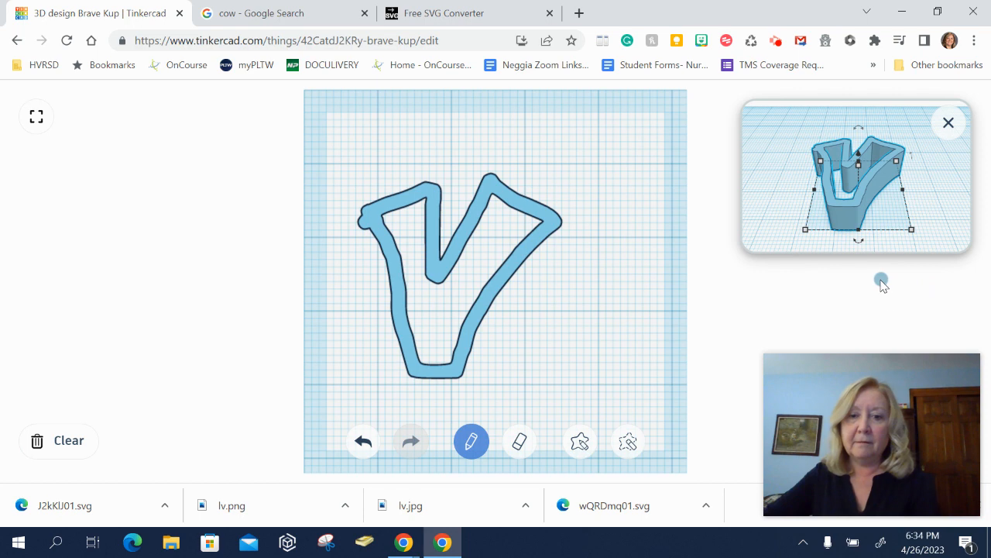
pyautogui.moveTo(910, 399)
pyautogui.moveTo(915, 374); pyautogui.dragTo(153, 373)
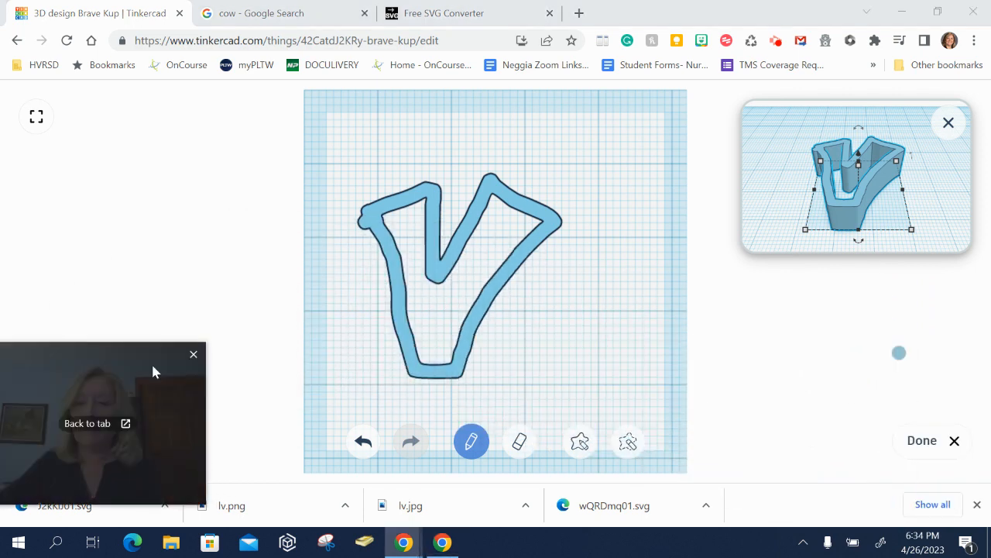
pyautogui.click(921, 440)
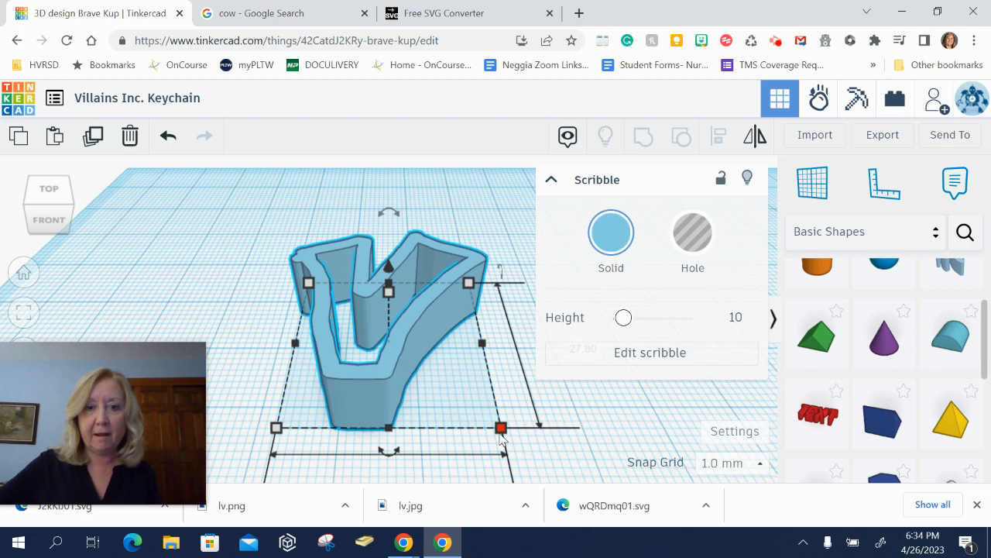
# - Nudge the V scribble slightly toward the back of the workplane and collapse the shape panel
pyautogui.scroll(2, 501, 438)
pyautogui.scroll(-5, 501, 439)
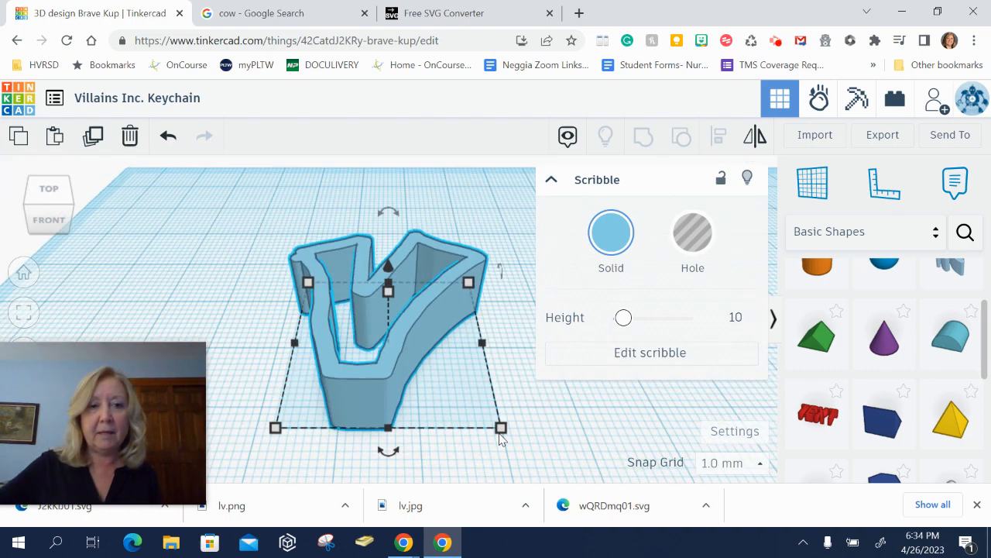
pyautogui.scroll(-1, 500, 438)
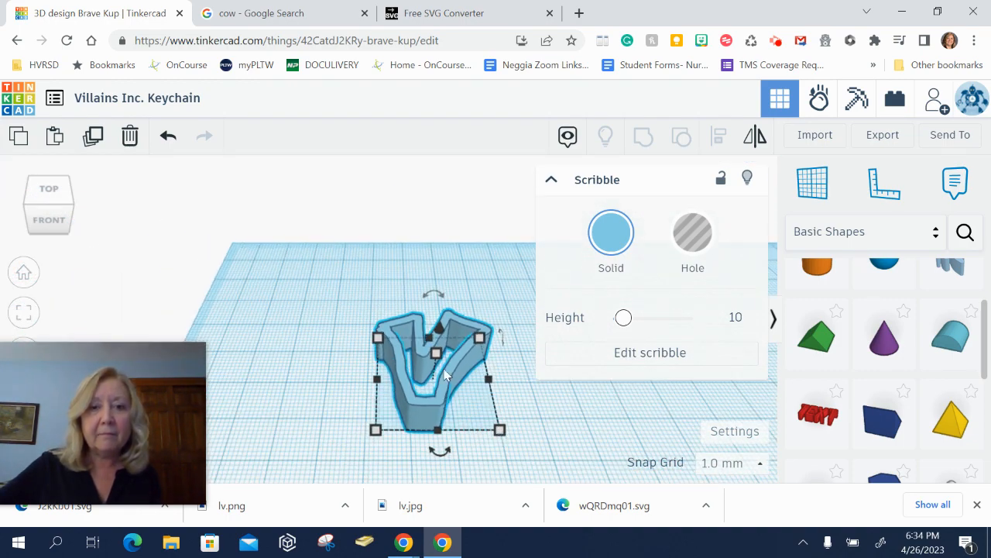
pyautogui.moveTo(457, 377); pyautogui.dragTo(456, 341)
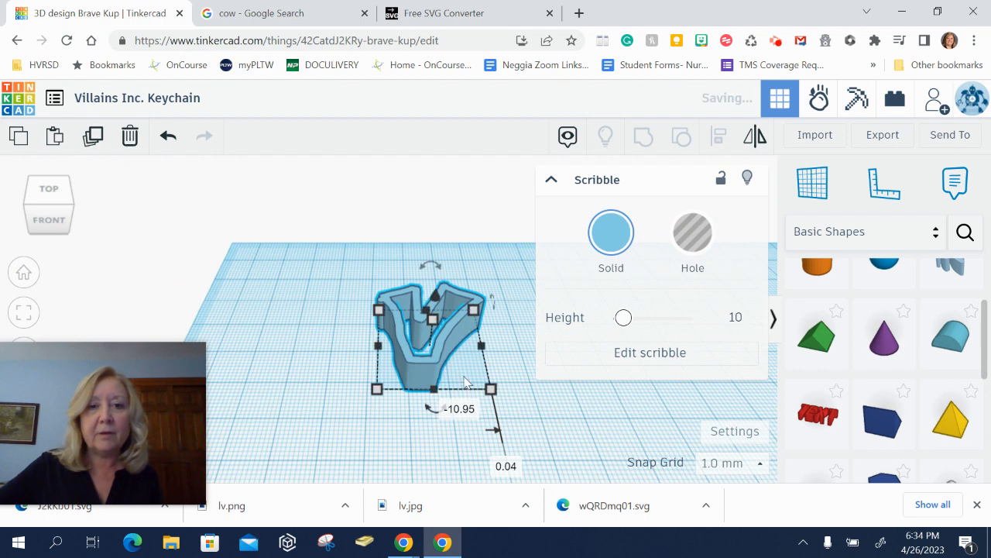
pyautogui.click(497, 403)
pyautogui.click(436, 376)
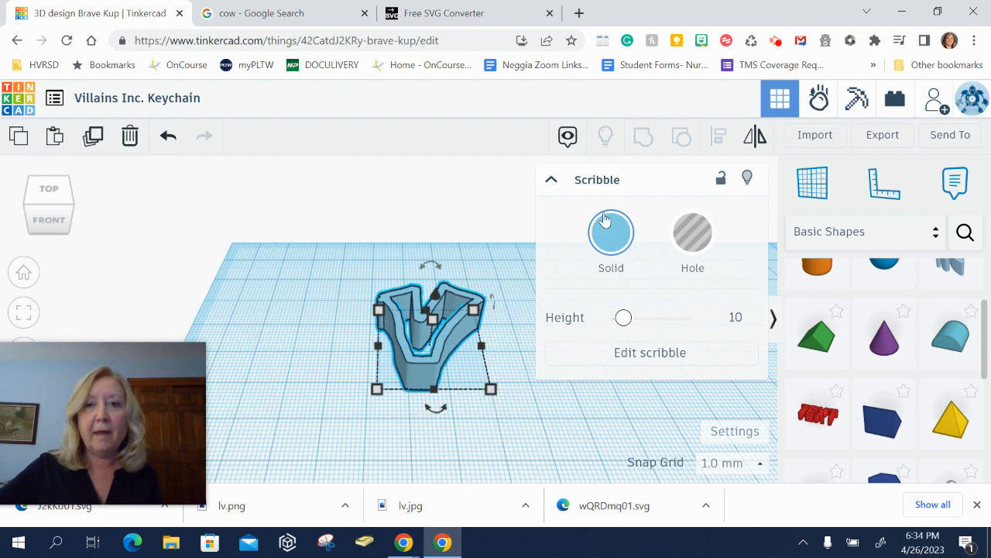
pyautogui.click(552, 181)
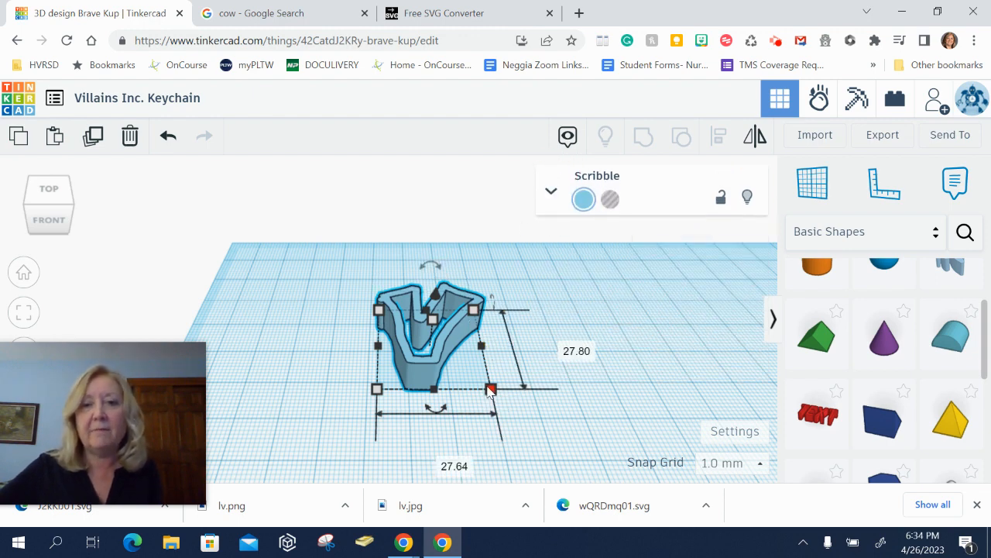
# - Reopen the scribble, fill in the V's left arm with the pencil and trim it with the eraser
pyautogui.moveTo(535, 348); pyautogui.dragTo(529, 406, button='right')
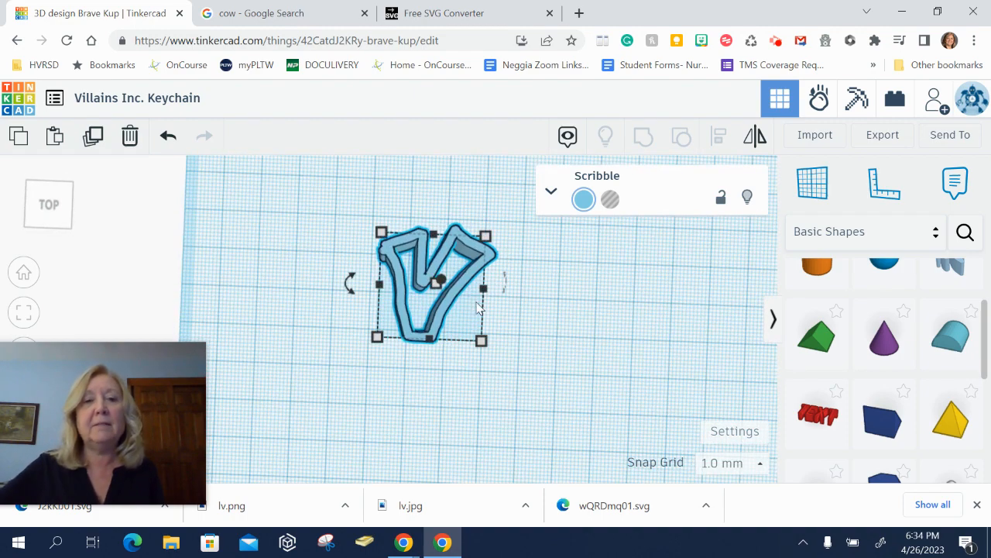
pyautogui.moveTo(447, 376); pyautogui.dragTo(456, 341, button='right')
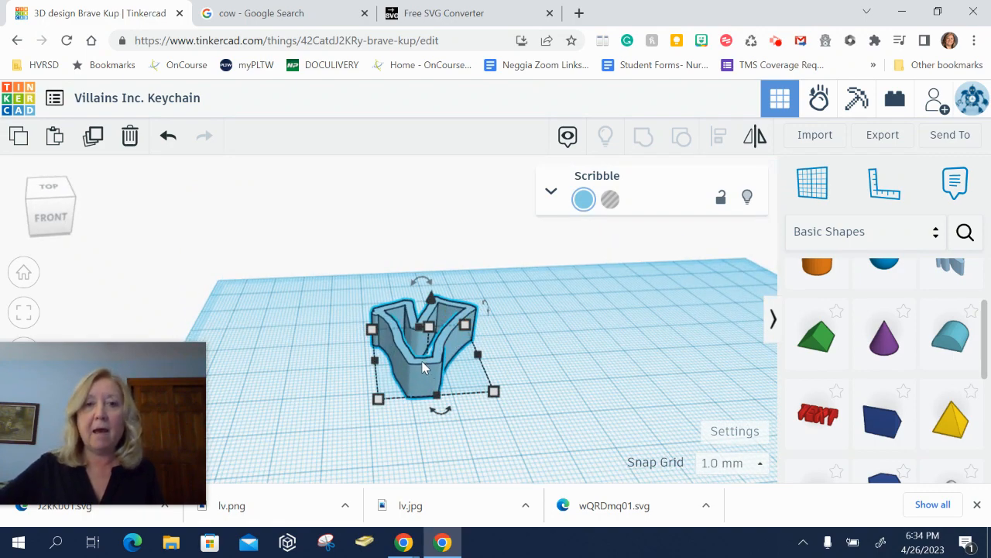
pyautogui.moveTo(494, 367)
pyautogui.mouseDown(button='right')
pyautogui.moveTo(478, 389)
pyautogui.moveTo(425, 351)
pyautogui.mouseUp(button='right')
pyautogui.click(425, 350)
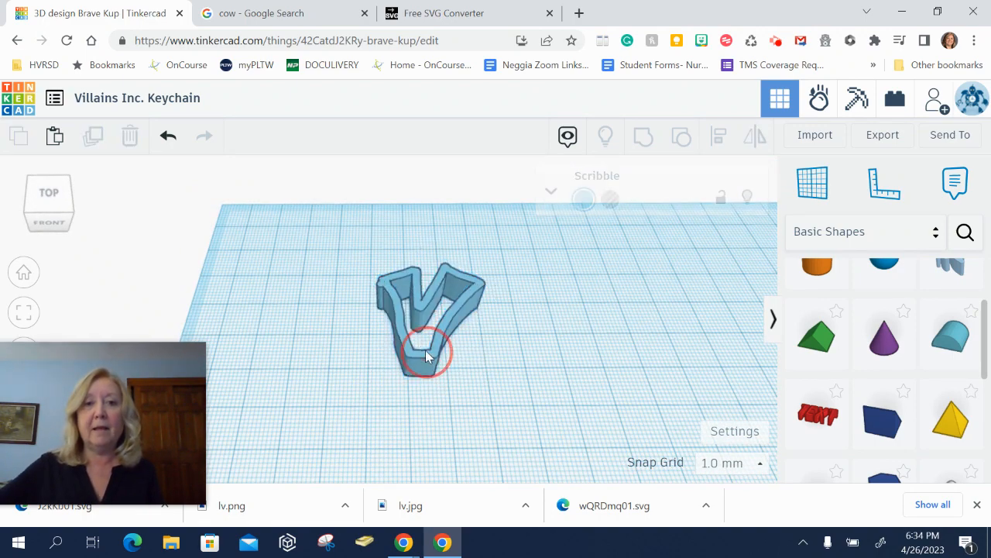
pyautogui.doubleClick(422, 308)
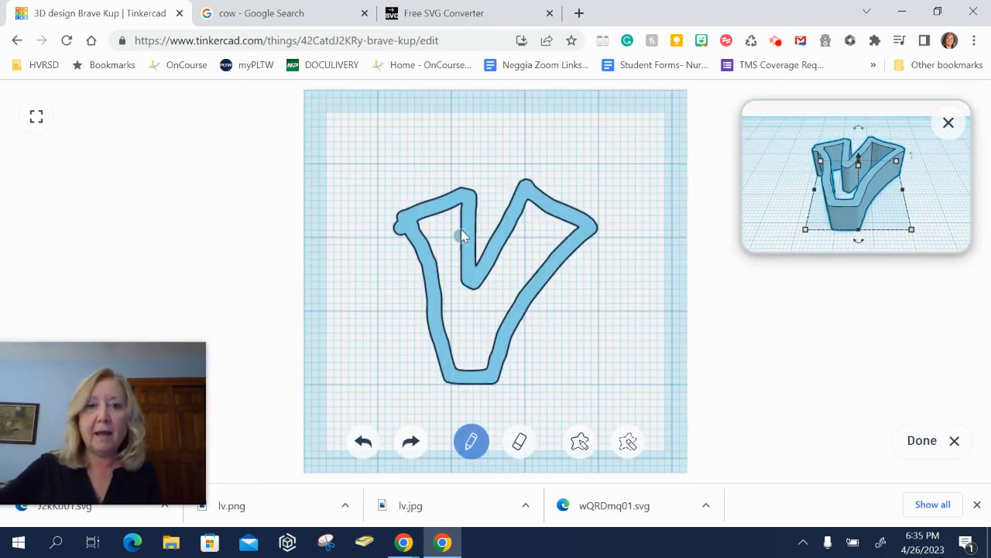
pyautogui.moveTo(460, 214)
pyautogui.mouseDown()
pyautogui.moveTo(420, 224)
pyautogui.moveTo(424, 241)
pyautogui.moveTo(461, 245)
pyautogui.moveTo(445, 252)
pyautogui.moveTo(466, 263)
pyautogui.mouseUp()
pyautogui.click(519, 440)
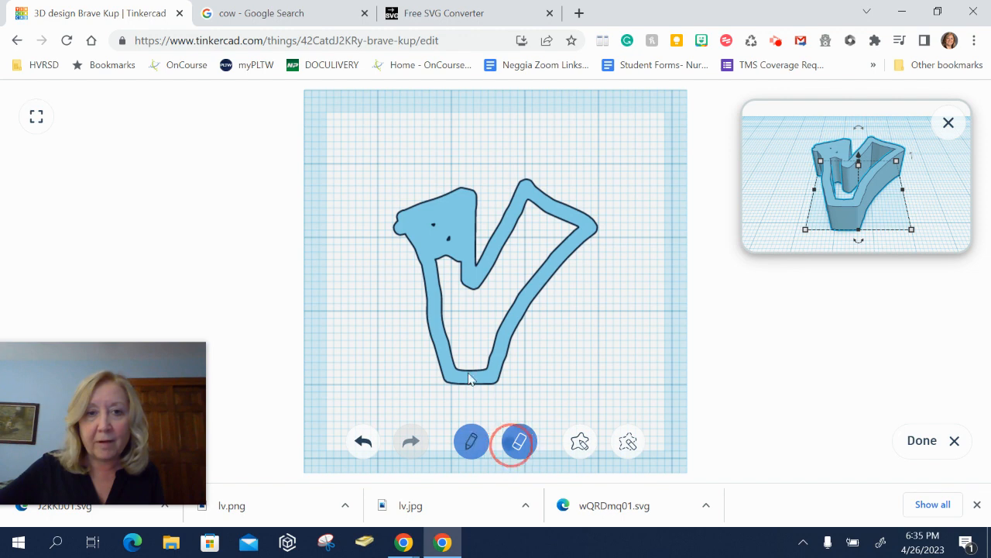
pyautogui.moveTo(386, 223); pyautogui.dragTo(414, 263)
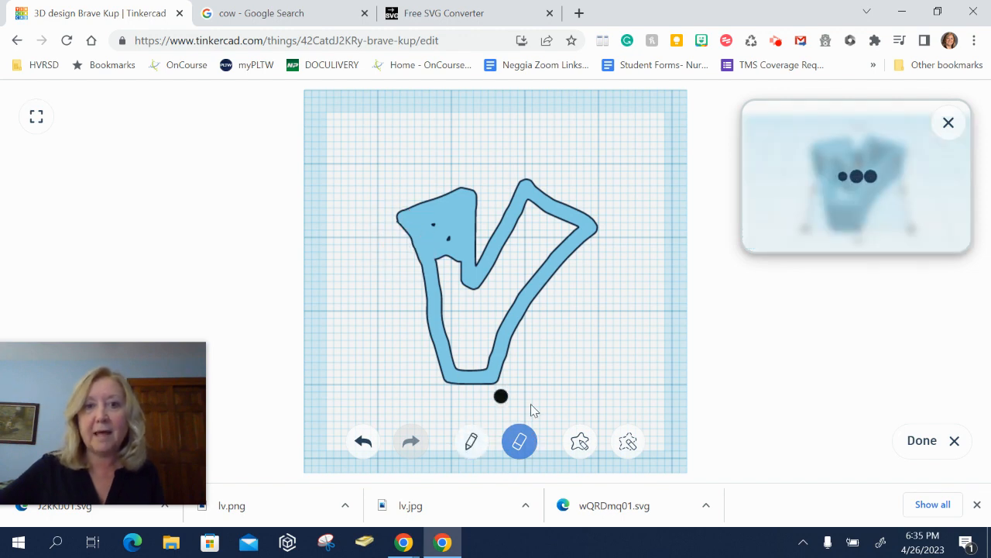
pyautogui.click(923, 440)
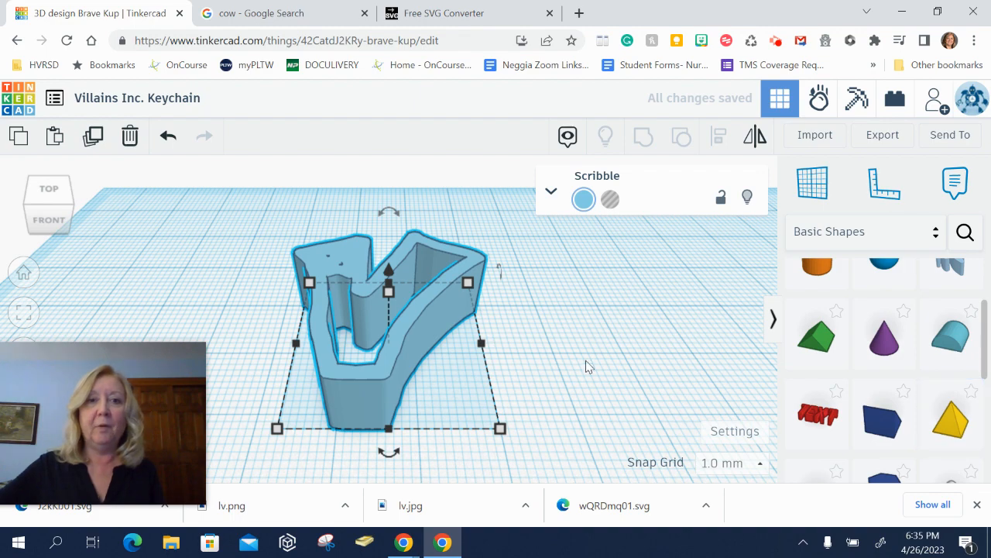
# - Move the V scribble toward the right side of the workplane
pyautogui.moveTo(333, 321); pyautogui.dragTo(350, 354, button='right')
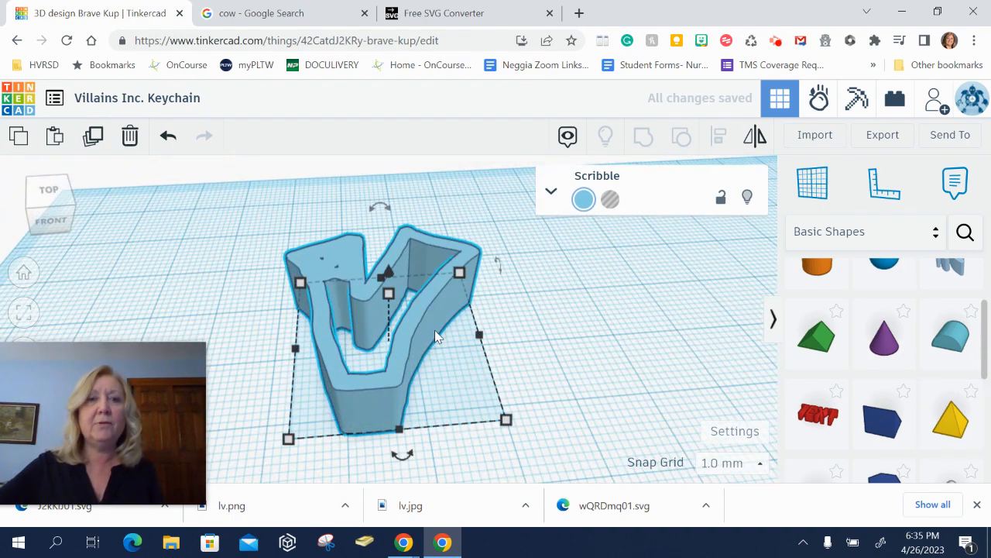
pyautogui.moveTo(346, 277)
pyautogui.mouseDown()
pyautogui.moveTo(500, 306)
pyautogui.moveTo(687, 310)
pyautogui.moveTo(708, 270)
pyautogui.mouseUp()
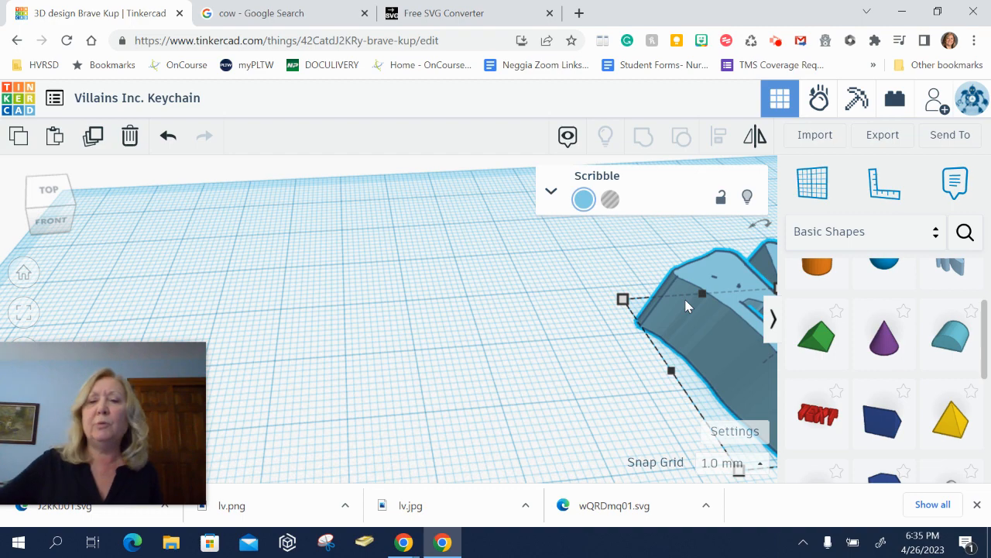
pyautogui.scroll(-4, 500, 333)
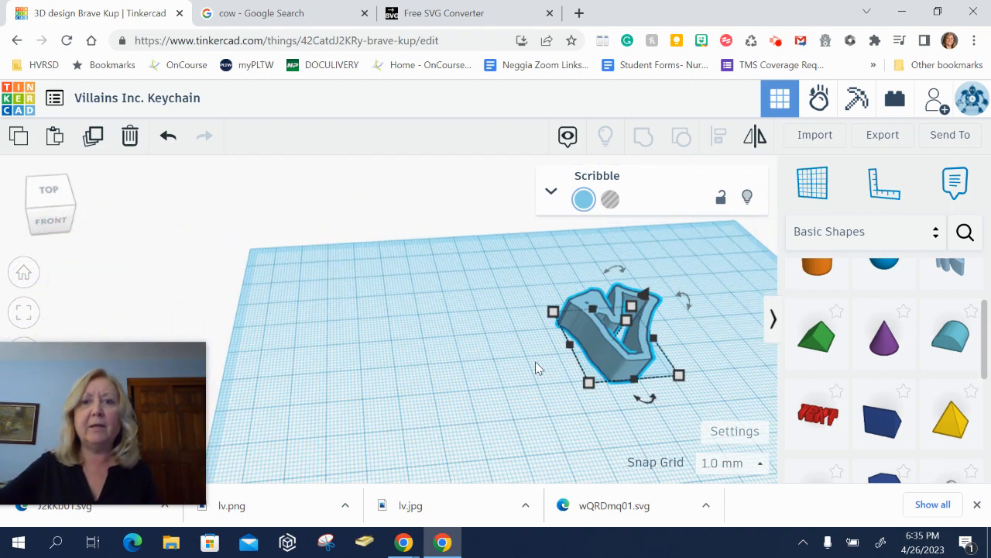
pyautogui.moveTo(591, 328); pyautogui.dragTo(668, 346)
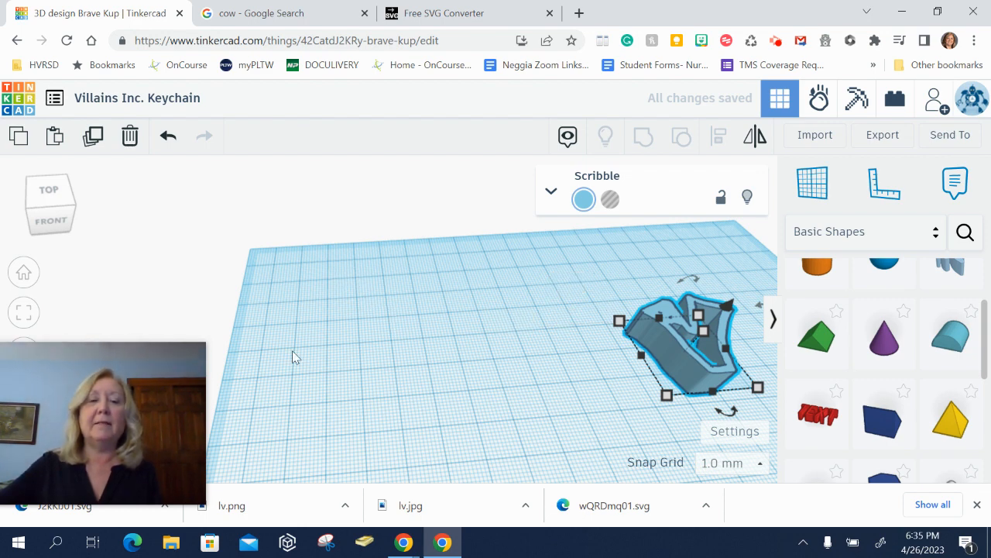
# - Place a cylinder on the workplane, enlarge its base and lower its height to 7 mm
pyautogui.moveTo(819, 265); pyautogui.dragTo(368, 317)
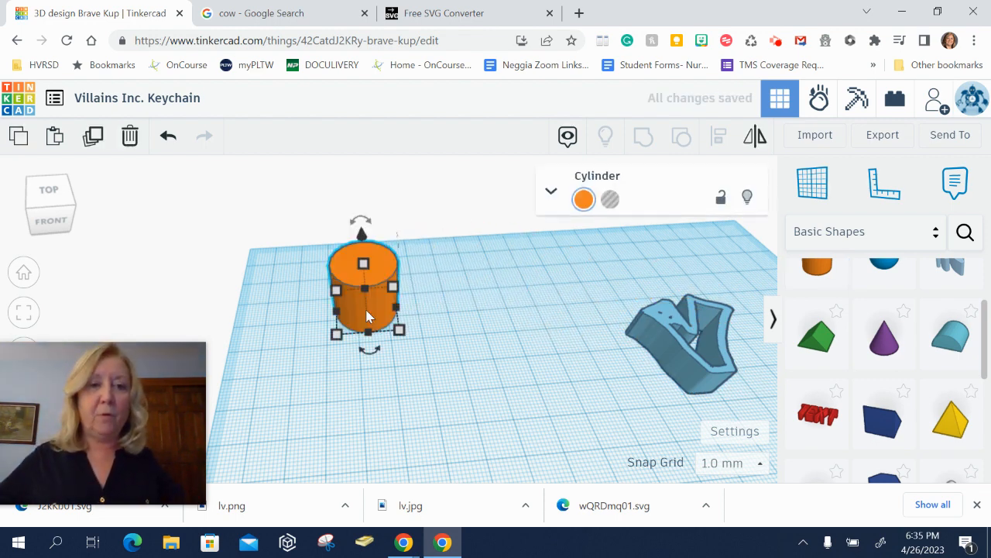
pyautogui.moveTo(400, 331); pyautogui.dragTo(538, 488)
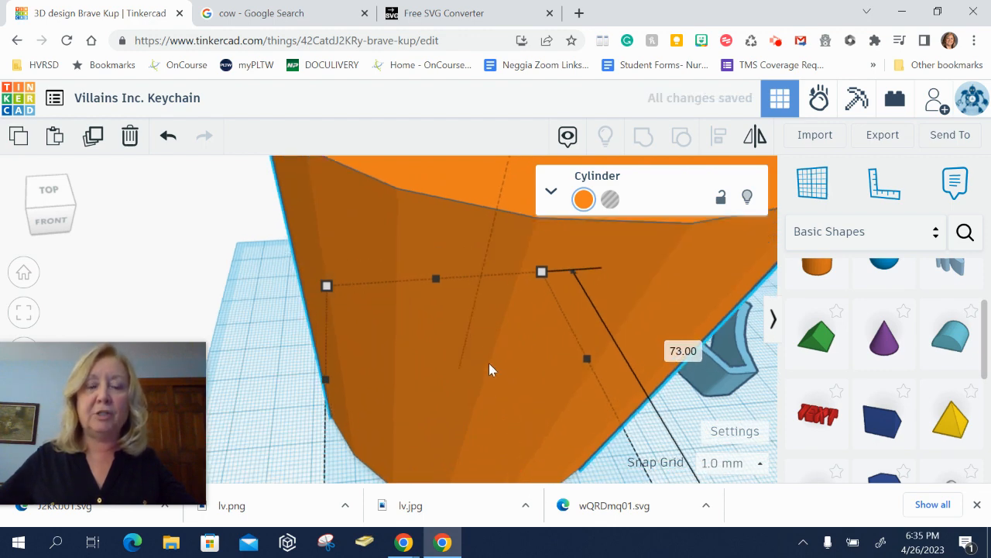
pyautogui.hotkey('ctrl', 'z')
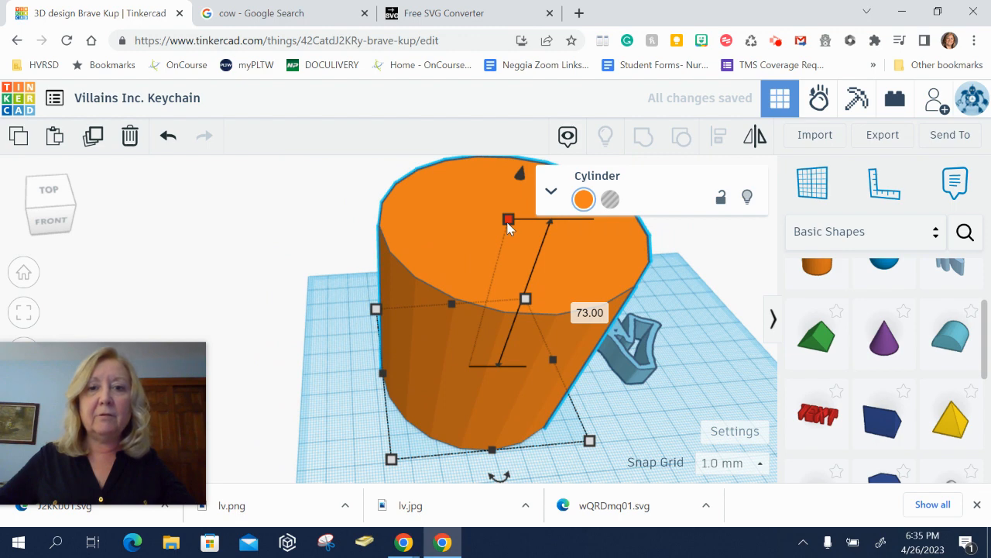
pyautogui.moveTo(508, 224); pyautogui.dragTo(477, 355)
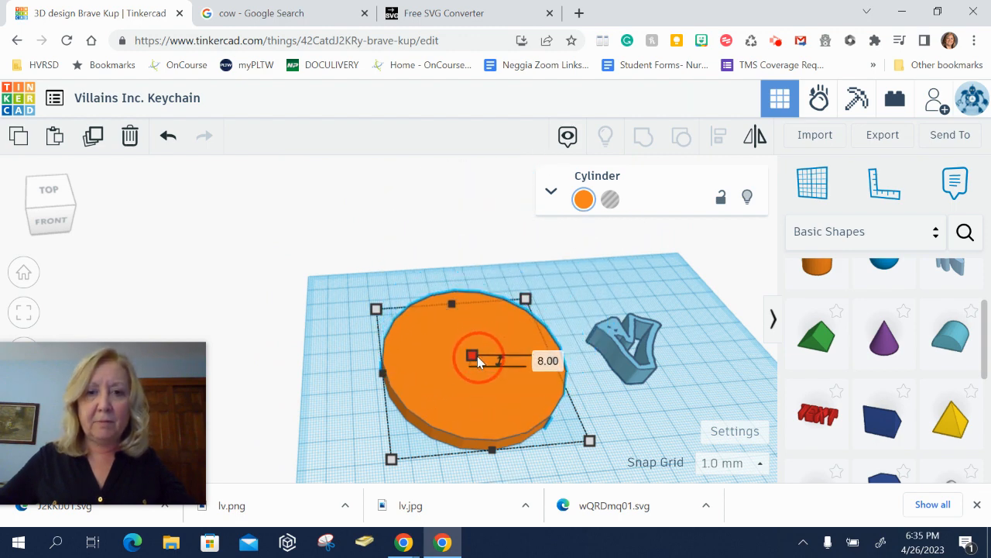
pyautogui.moveTo(477, 355); pyautogui.dragTo(477, 358)
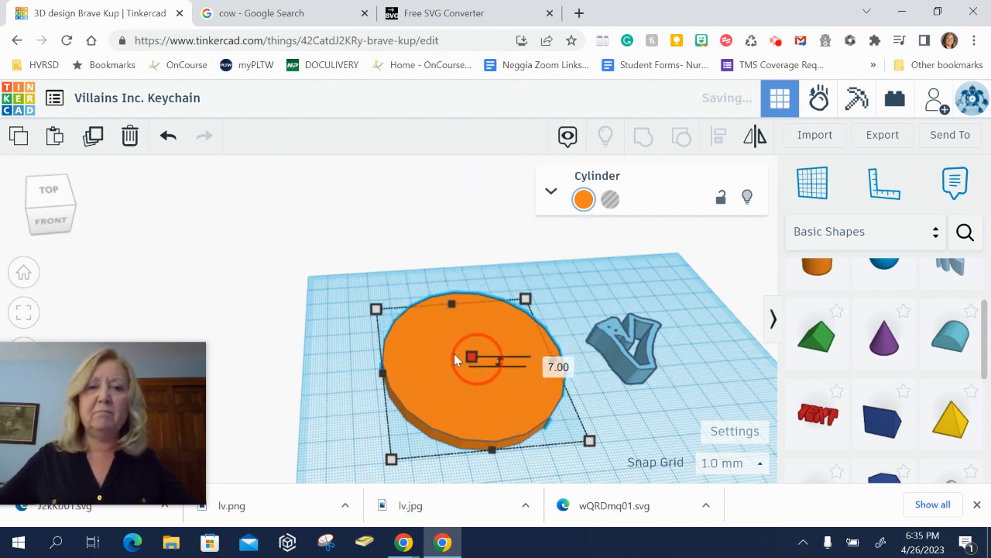
pyautogui.click(570, 292)
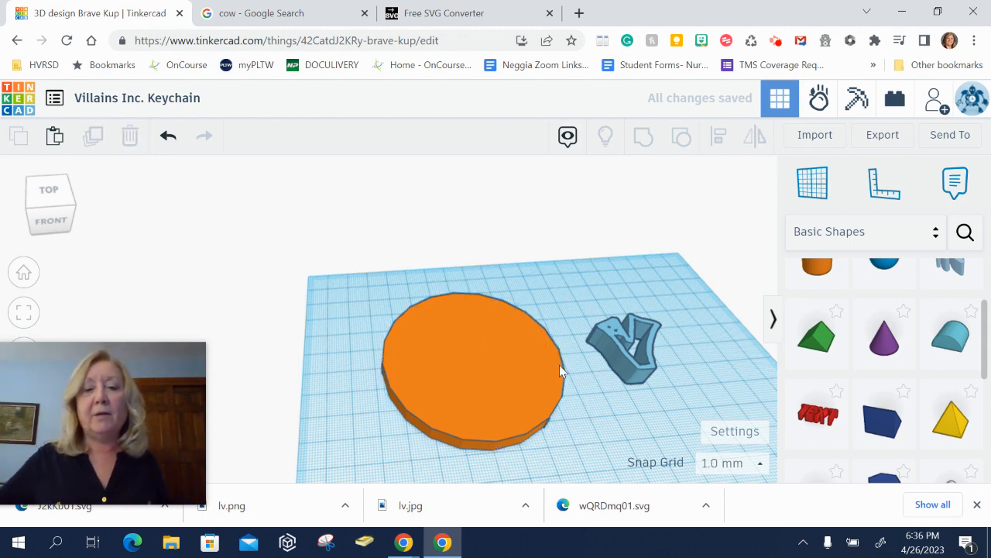
# - Move the V scribble onto the cylinder and turn it into a hole
pyautogui.moveTo(634, 373)
pyautogui.mouseDown()
pyautogui.moveTo(496, 376)
pyautogui.moveTo(457, 390)
pyautogui.mouseUp()
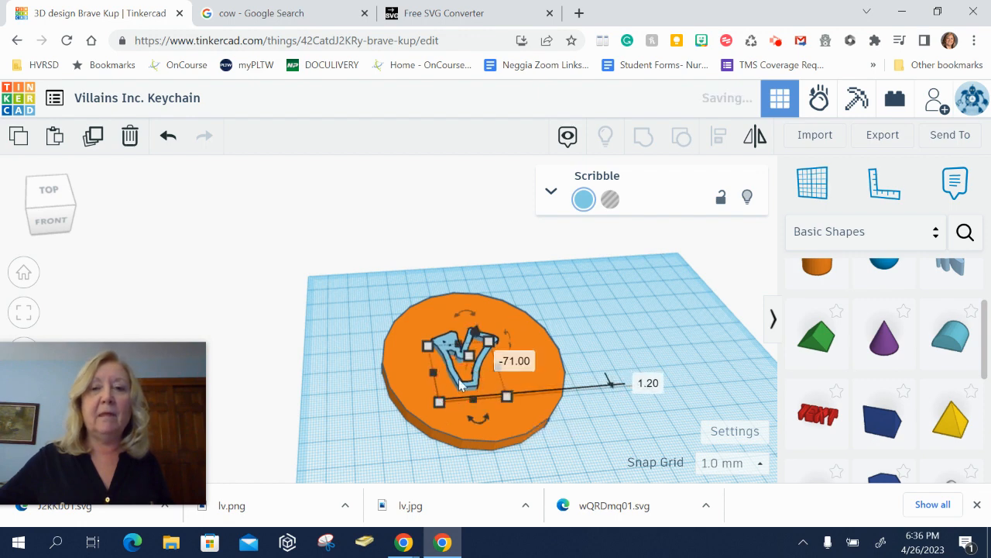
pyautogui.click(611, 202)
pyautogui.click(615, 299)
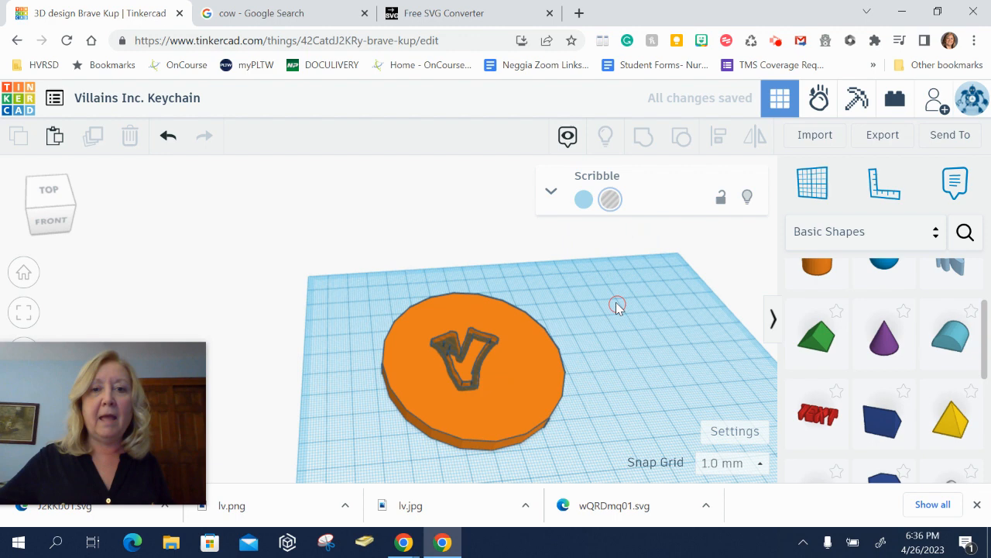
# - Group the V hole with the cylinder and check the result from the top view
pyautogui.click(356, 269)
pyautogui.moveTo(356, 270); pyautogui.dragTo(563, 464)
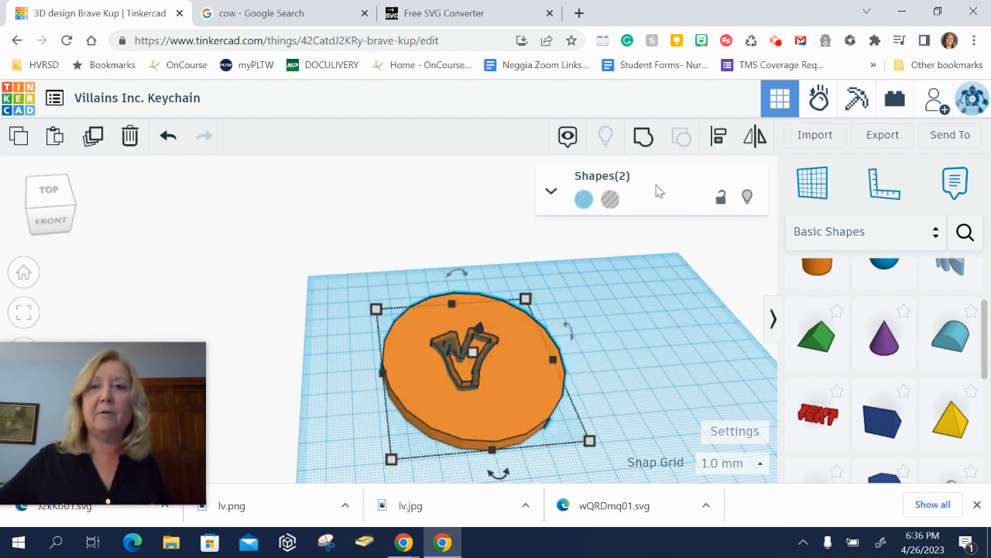
pyautogui.click(639, 144)
pyautogui.moveTo(601, 261); pyautogui.dragTo(595, 331, button='right')
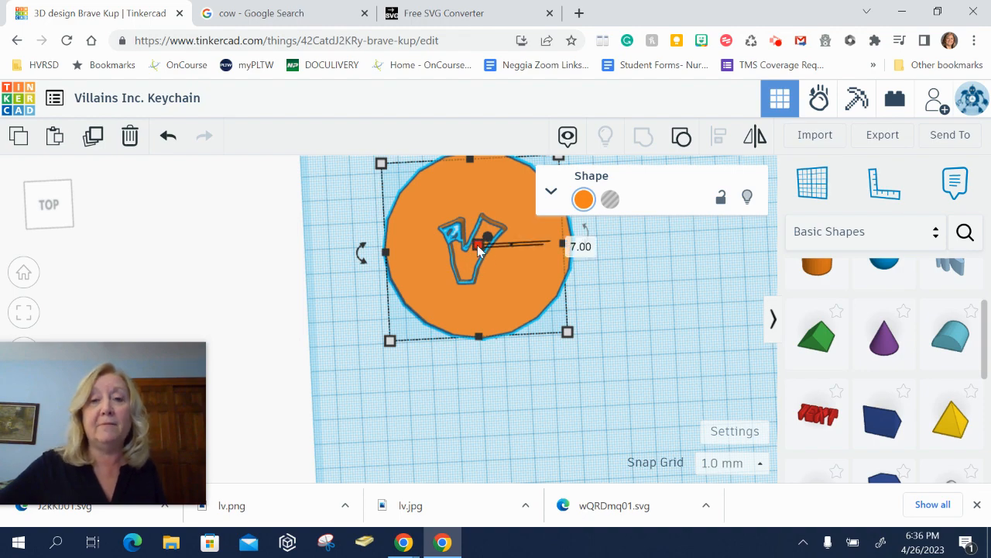
pyautogui.moveTo(520, 294); pyautogui.dragTo(530, 248, button='right')
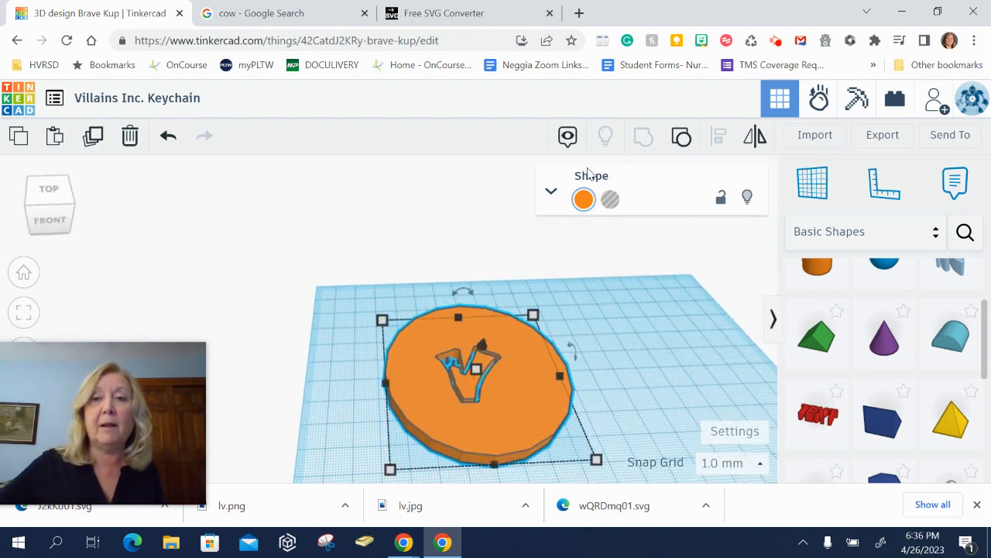
# - Ungroup the shapes and move the V hole back off the cylinder
pyautogui.click(681, 137)
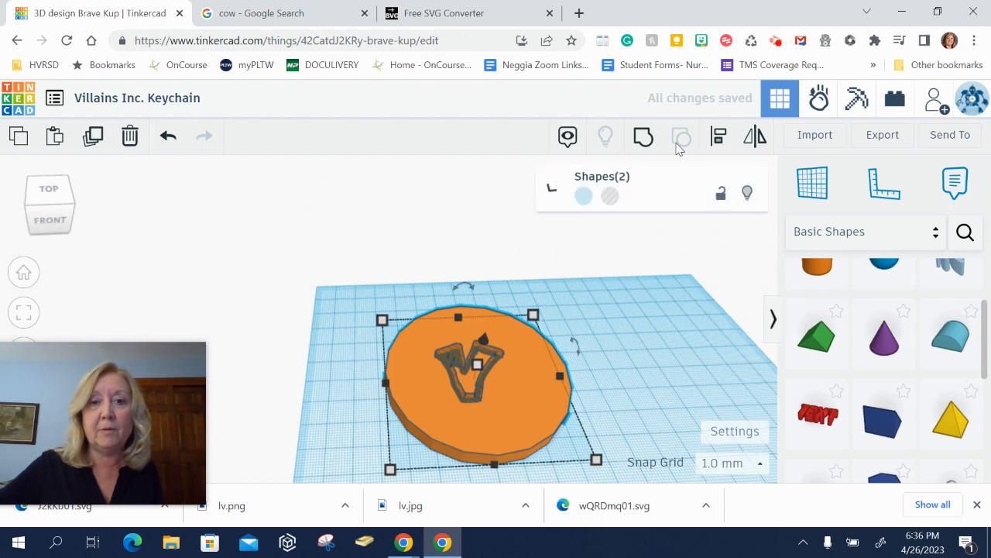
pyautogui.click(665, 333)
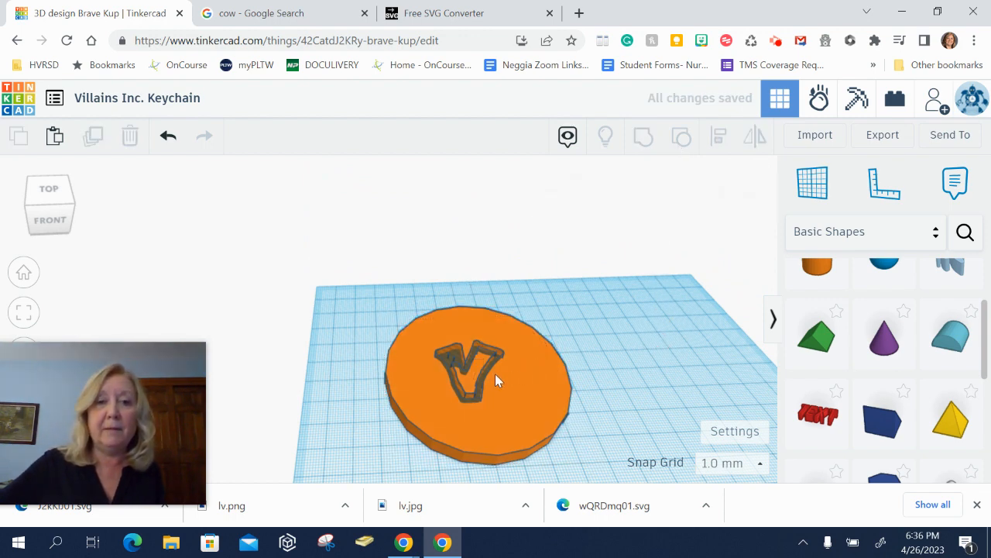
pyautogui.moveTo(491, 360)
pyautogui.mouseDown()
pyautogui.moveTo(515, 364)
pyautogui.moveTo(701, 317)
pyautogui.moveTo(675, 326)
pyautogui.mouseUp()
pyautogui.click(570, 301)
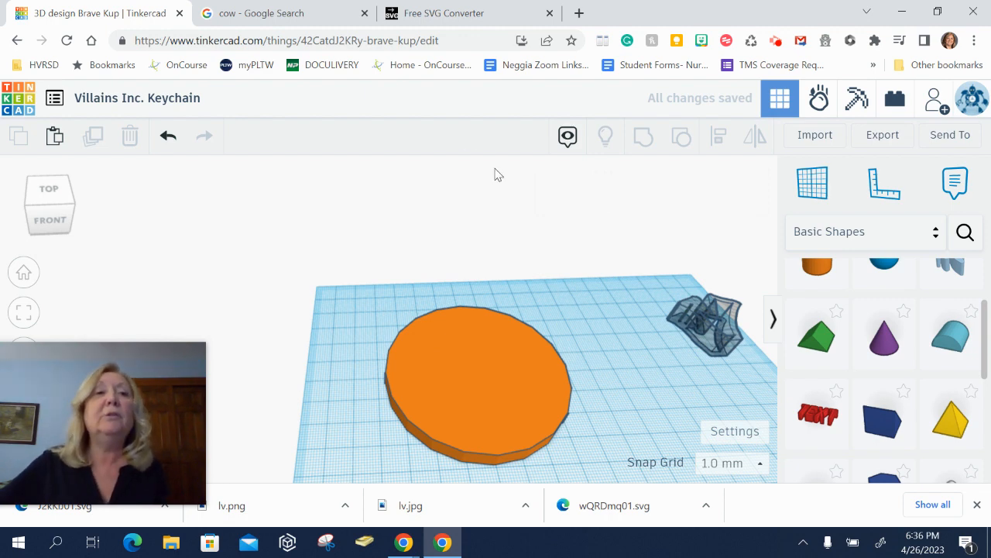
# - Switch to the Google tab, search images for "letter v" and browse the results
pyautogui.click(283, 16)
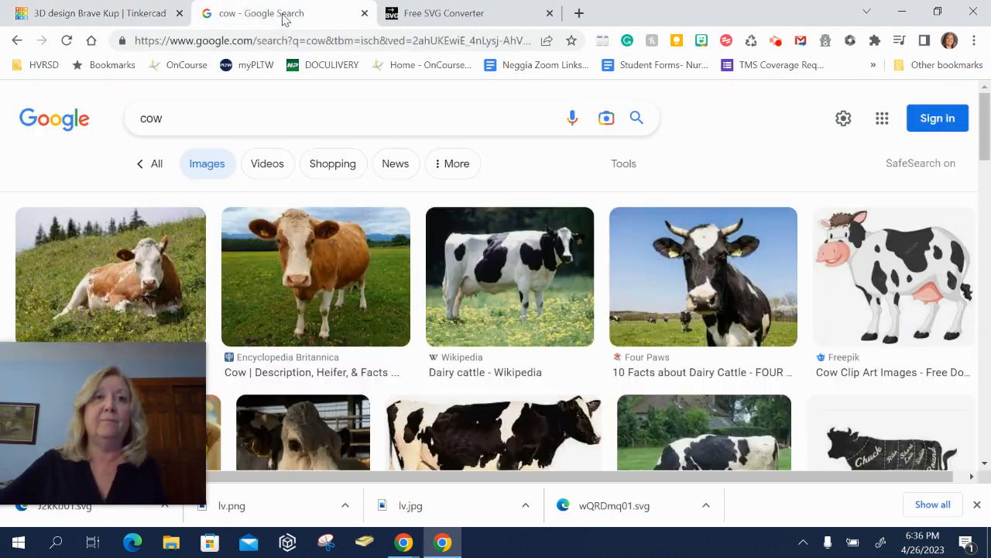
pyautogui.click(318, 122)
pyautogui.moveTo(162, 119); pyautogui.dragTo(128, 126)
pyautogui.write('letter ')
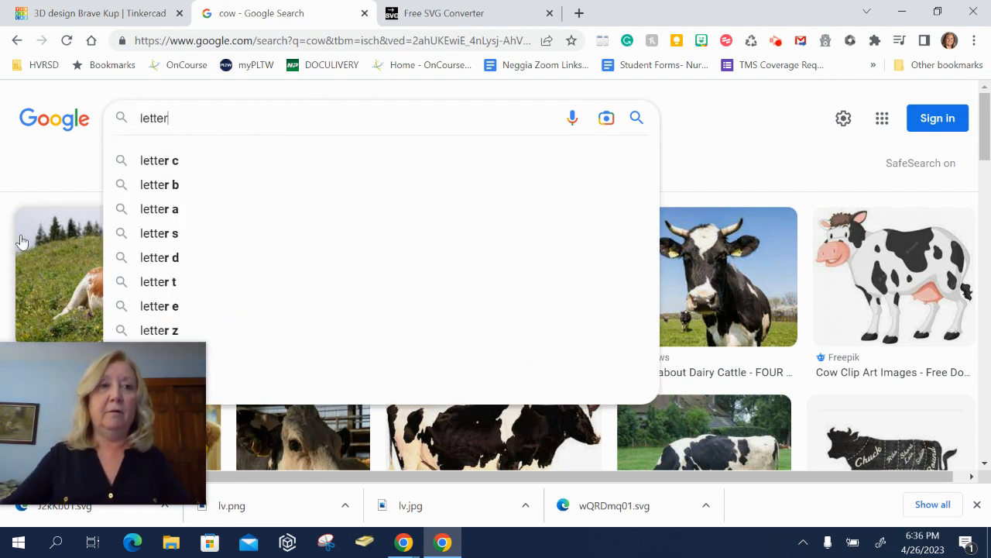
pyautogui.write('v')
pyautogui.press('Return')
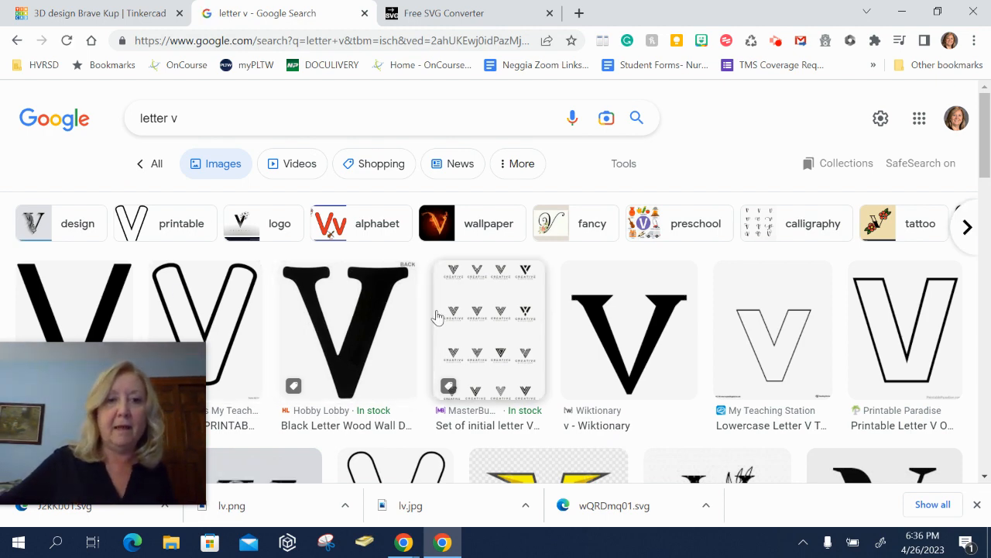
pyautogui.scroll(-3, 438, 317)
pyautogui.scroll(-6, 438, 317)
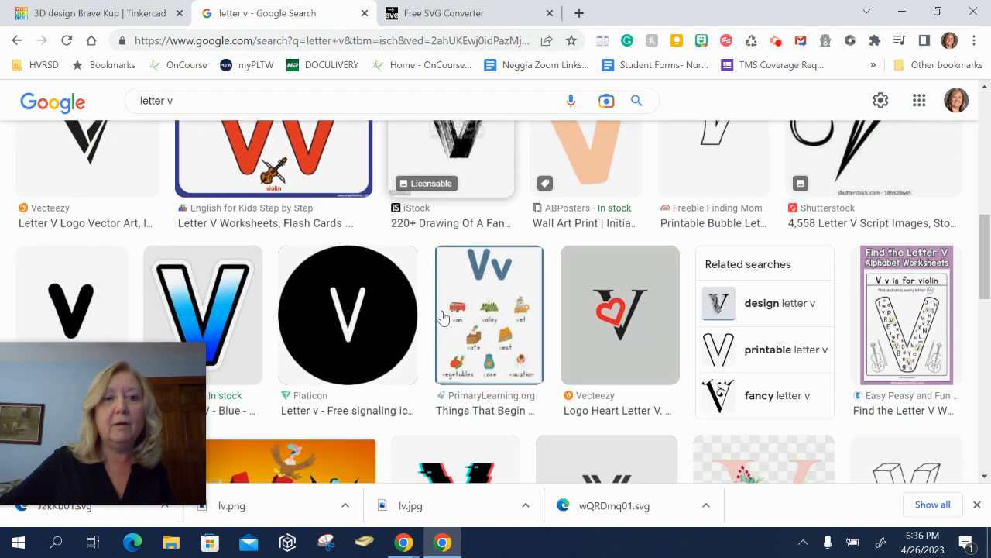
pyautogui.scroll(-6, 441, 316)
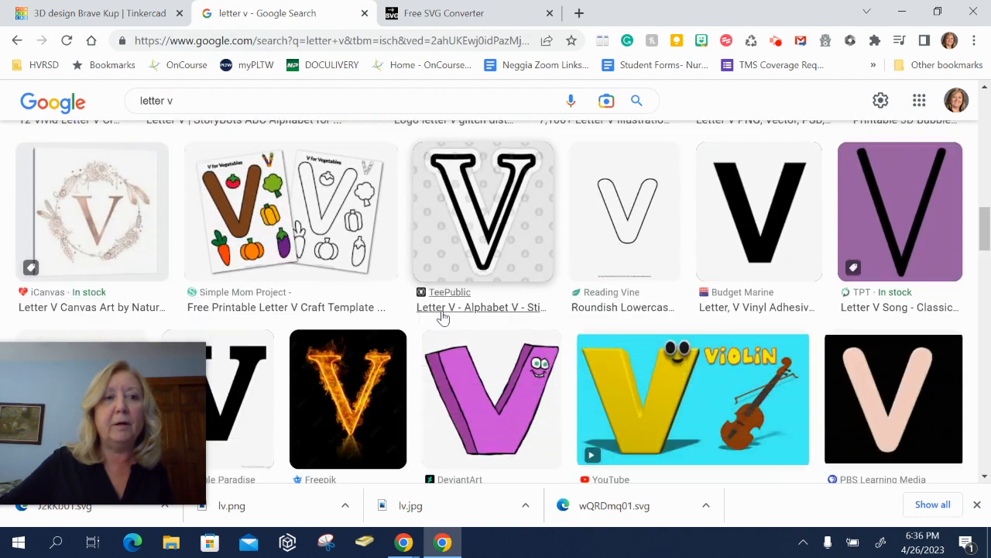
pyautogui.scroll(-5, 442, 317)
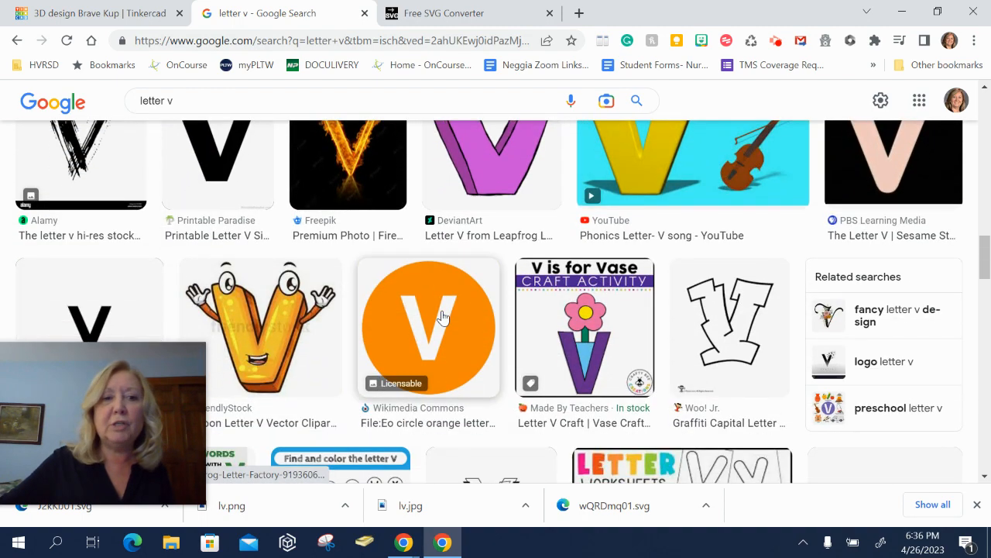
pyautogui.scroll(15, 442, 317)
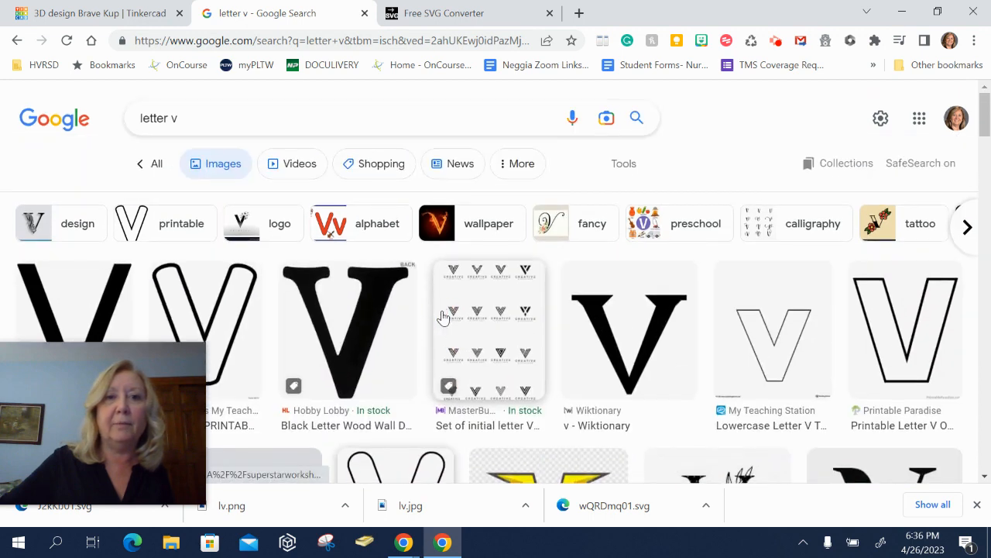
# - Filter the image results to black and white clip art and browse them
pyautogui.click(622, 165)
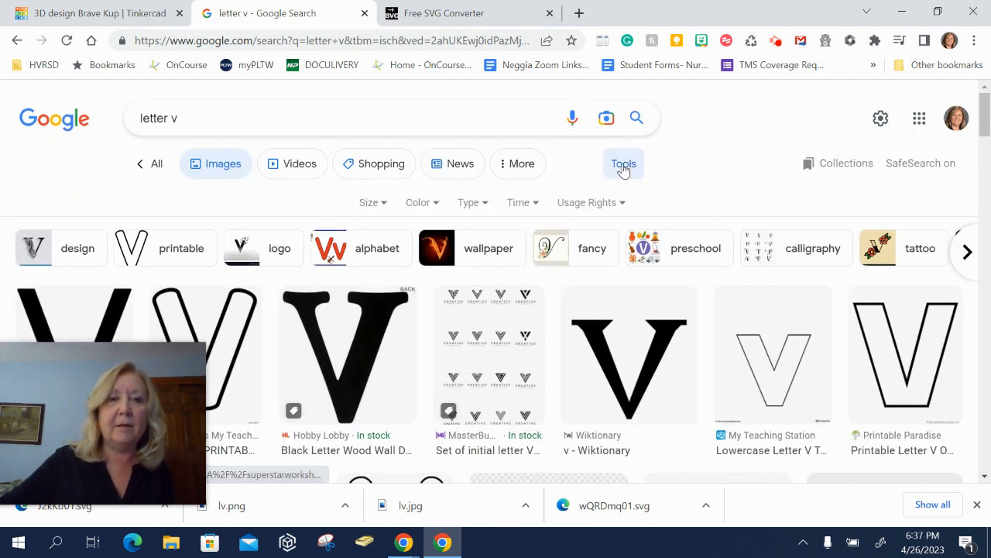
pyautogui.click(446, 202)
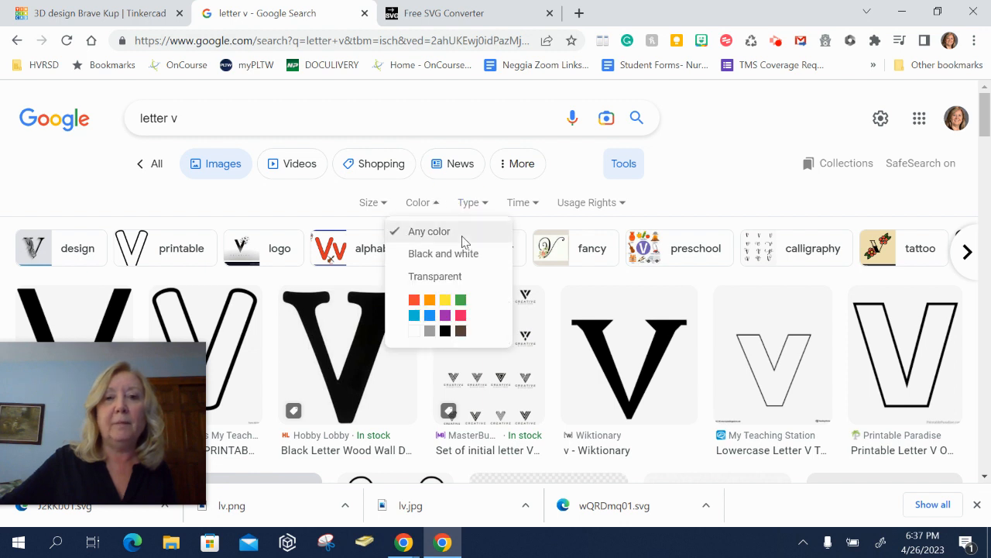
pyautogui.click(443, 206)
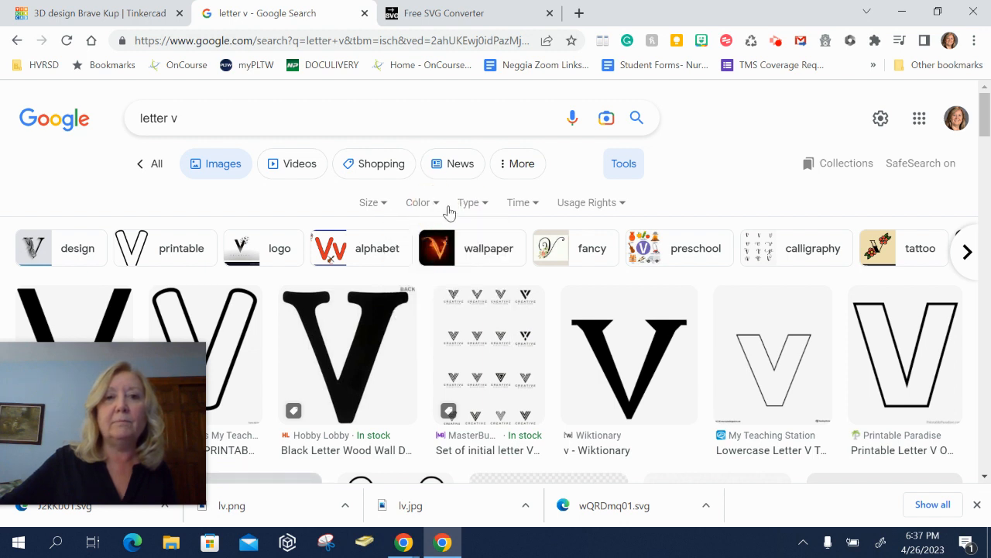
pyautogui.click(499, 208)
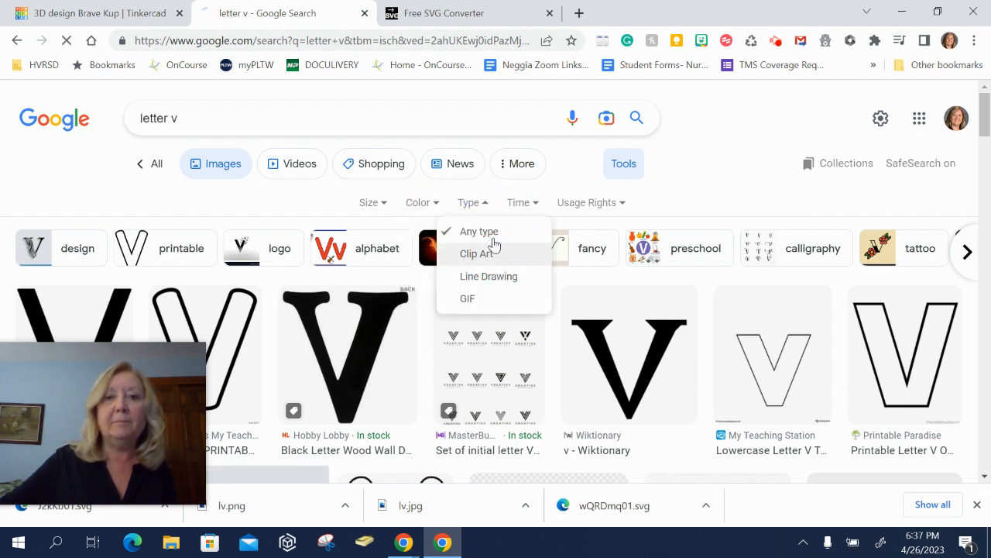
pyautogui.click(494, 254)
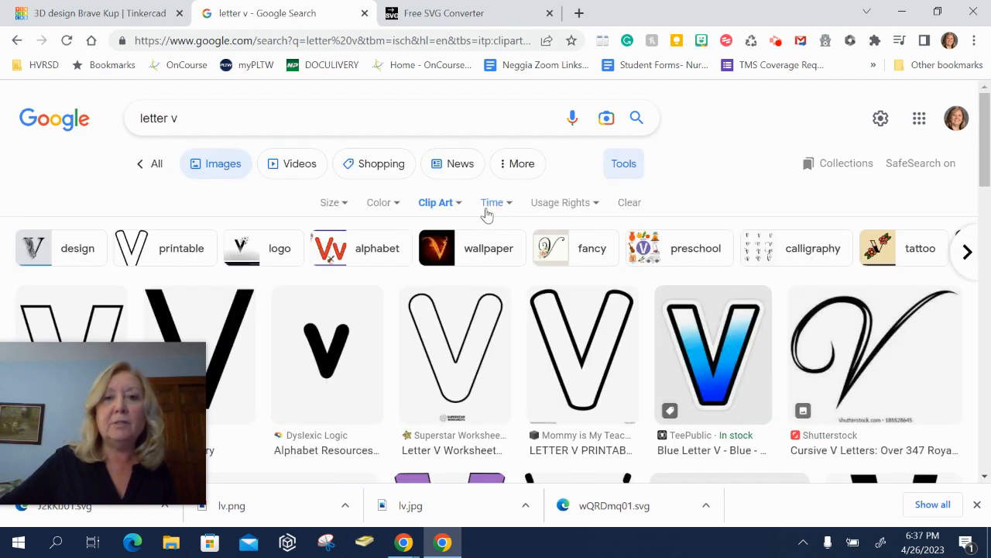
pyautogui.click(392, 205)
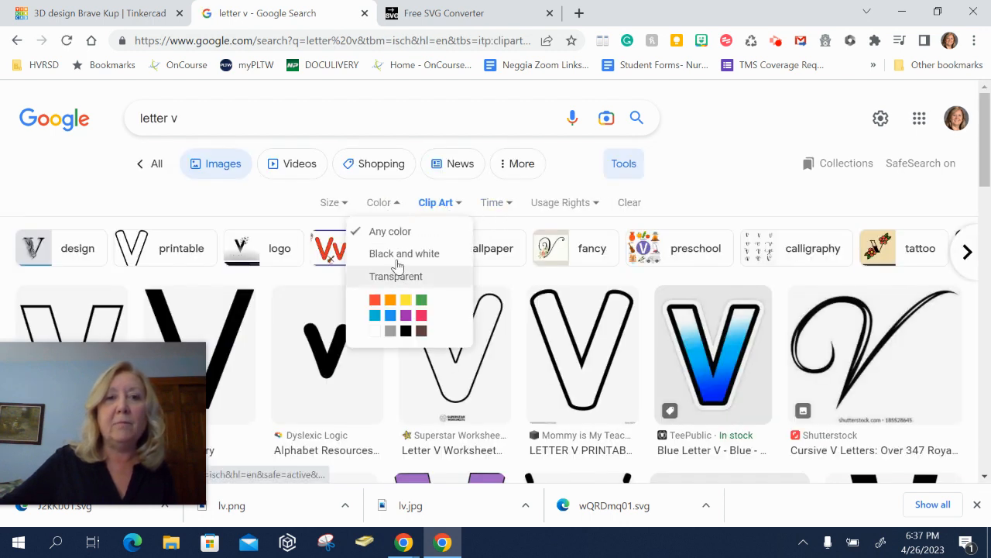
pyautogui.click(403, 252)
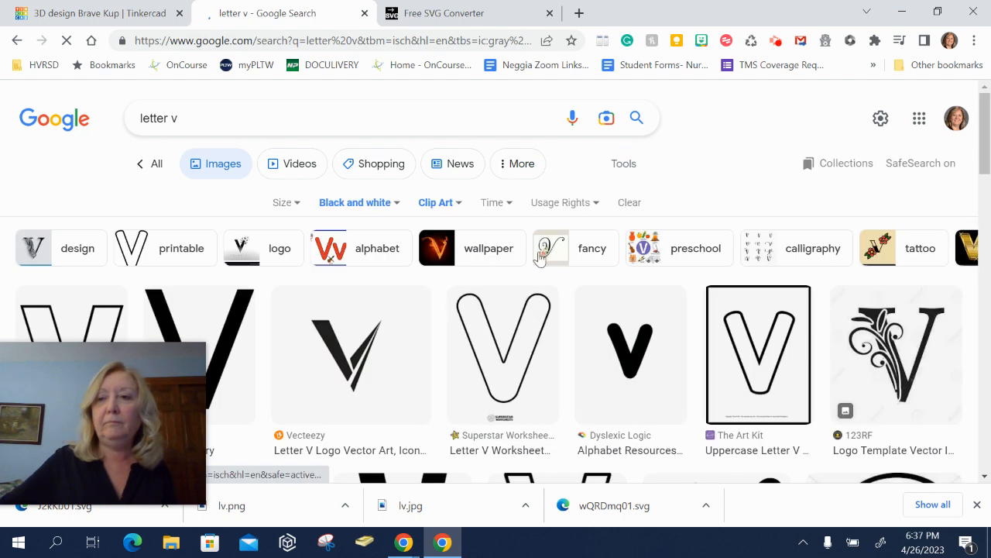
pyautogui.scroll(-3, 575, 267)
pyautogui.scroll(-1, 577, 271)
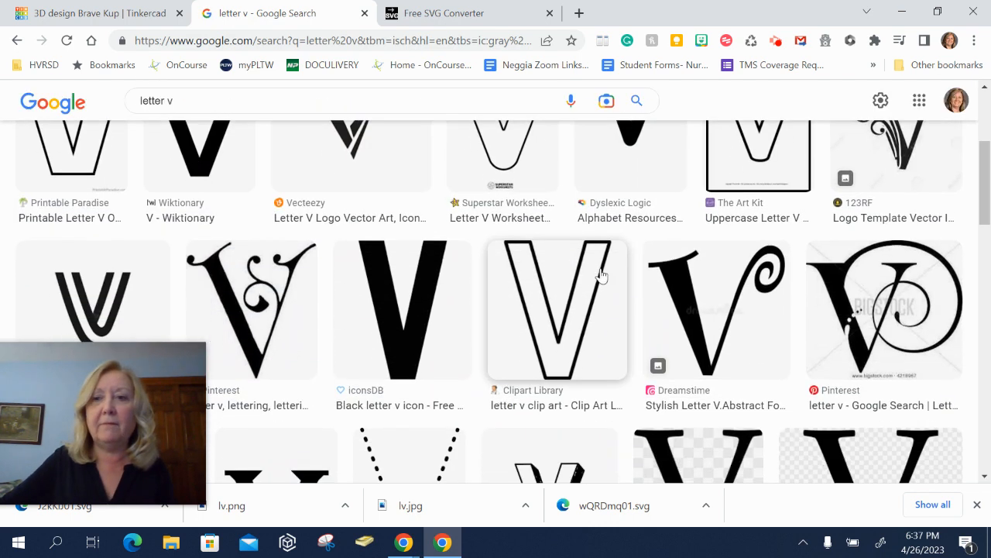
# - Save the stylish V image with a swirl to Downloads as V and switch to the Free SVG Converter tab
pyautogui.click(722, 312)
pyautogui.click(761, 292)
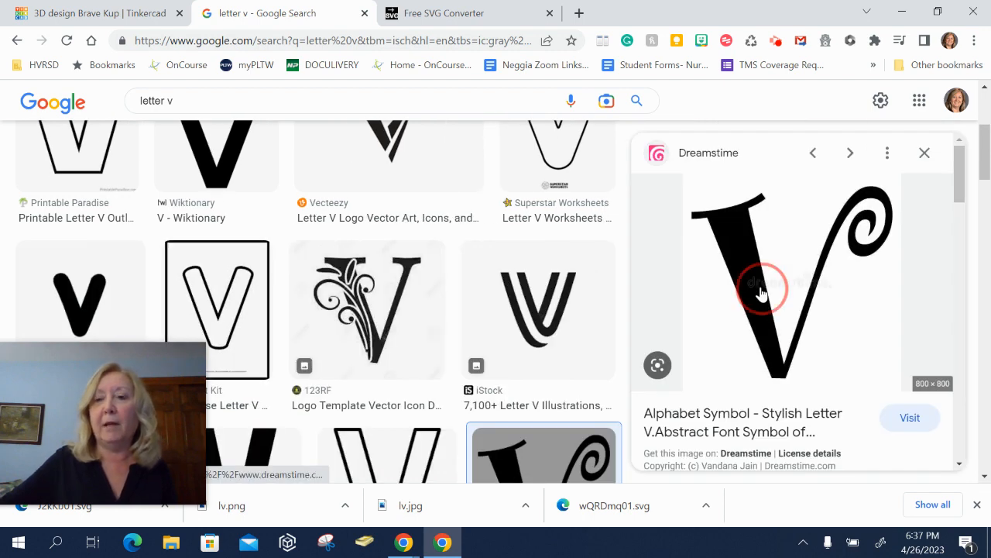
pyautogui.rightClick(762, 292)
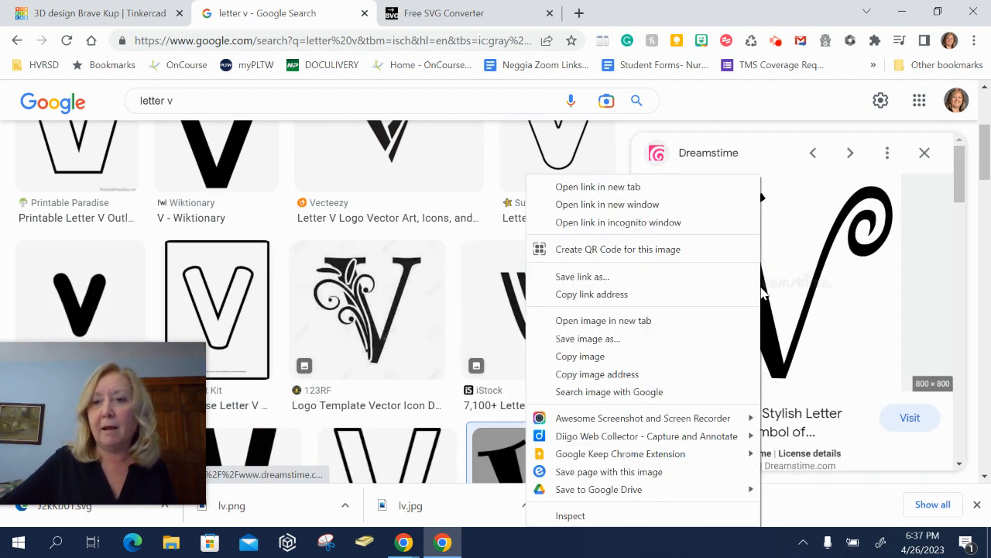
pyautogui.click(697, 345)
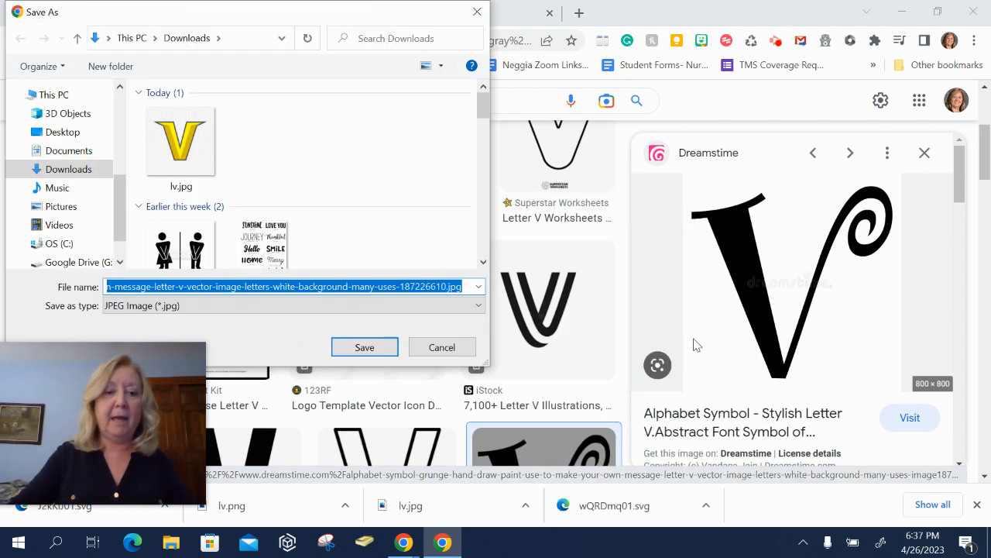
pyautogui.write('V')
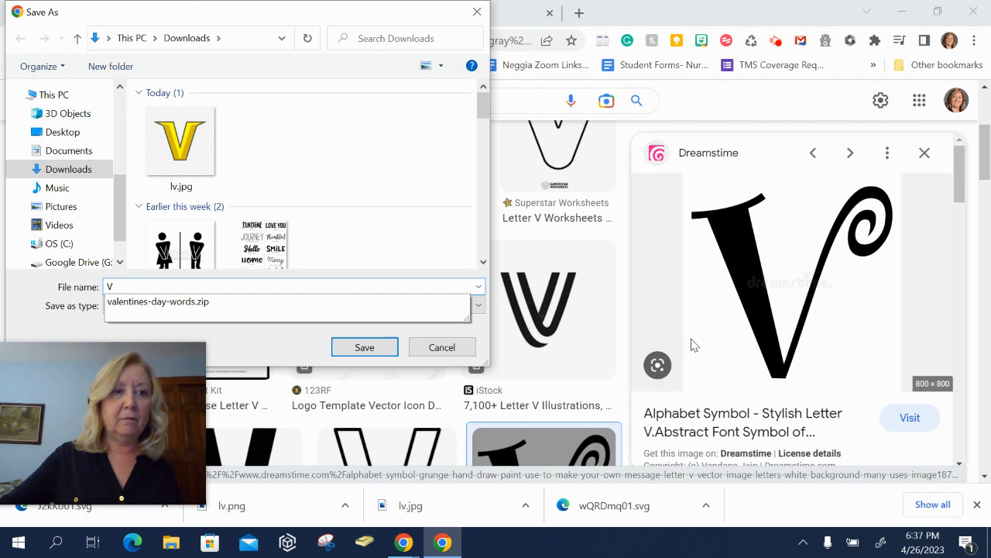
pyautogui.press('Return')
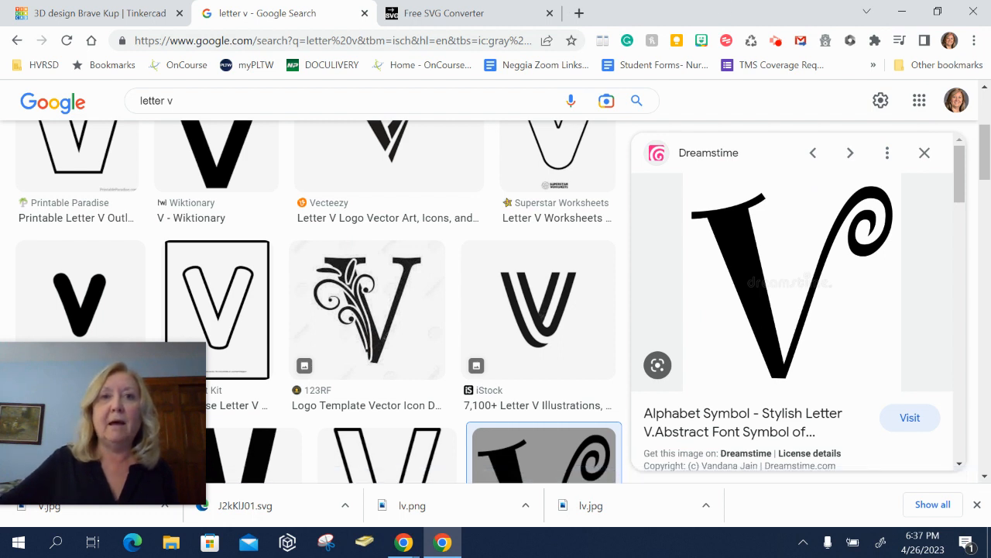
pyautogui.click(447, 17)
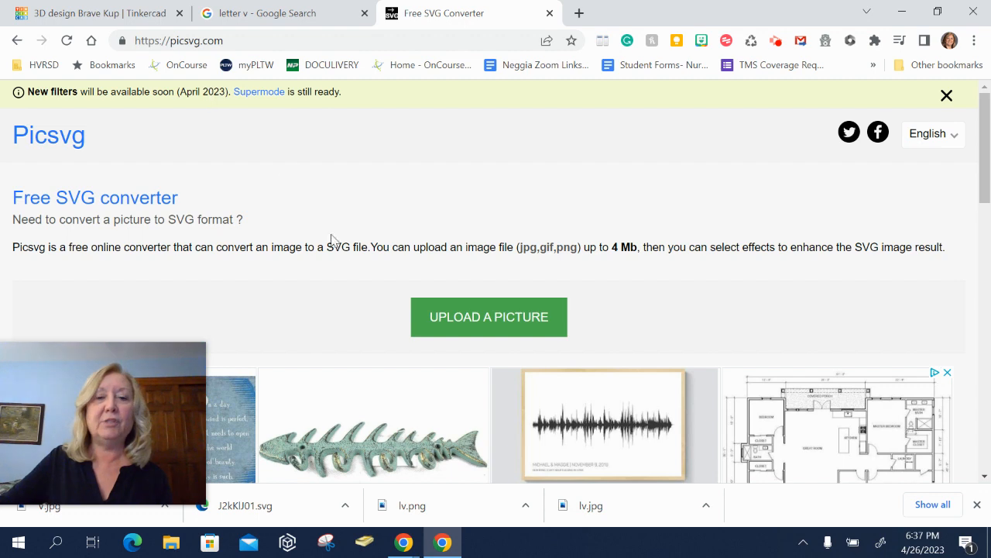
# - Upload the saved V.jpg image from Downloads to the SVG converter
pyautogui.click(470, 321)
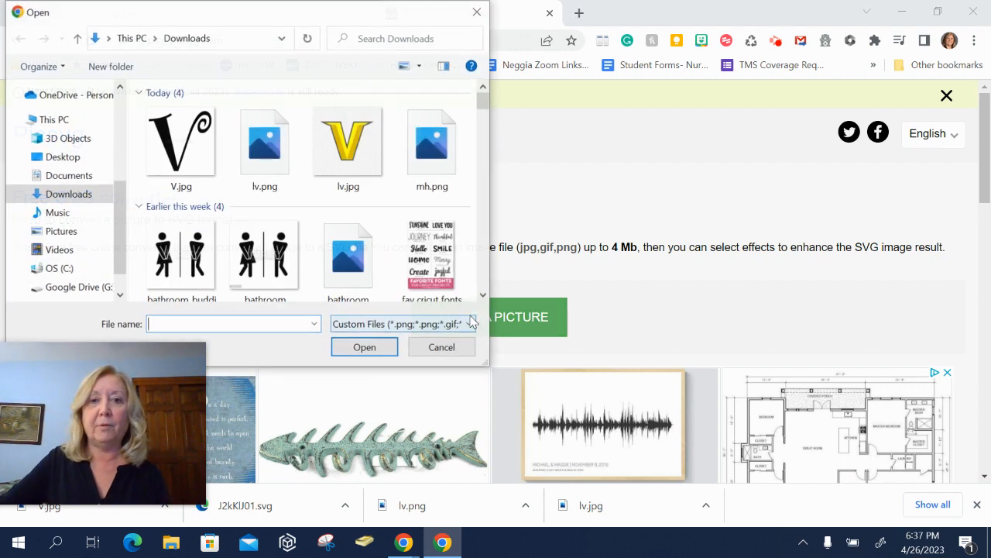
pyautogui.click(195, 134)
pyautogui.click(354, 355)
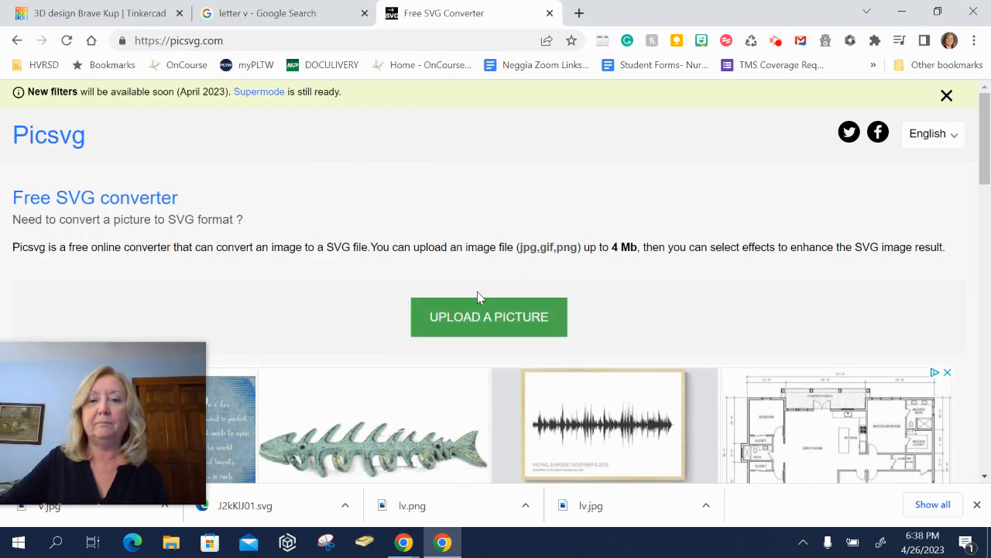
# - Set the converter's filter to Internal 1 so the V converts as a solid shape
pyautogui.scroll(-4, 558, 293)
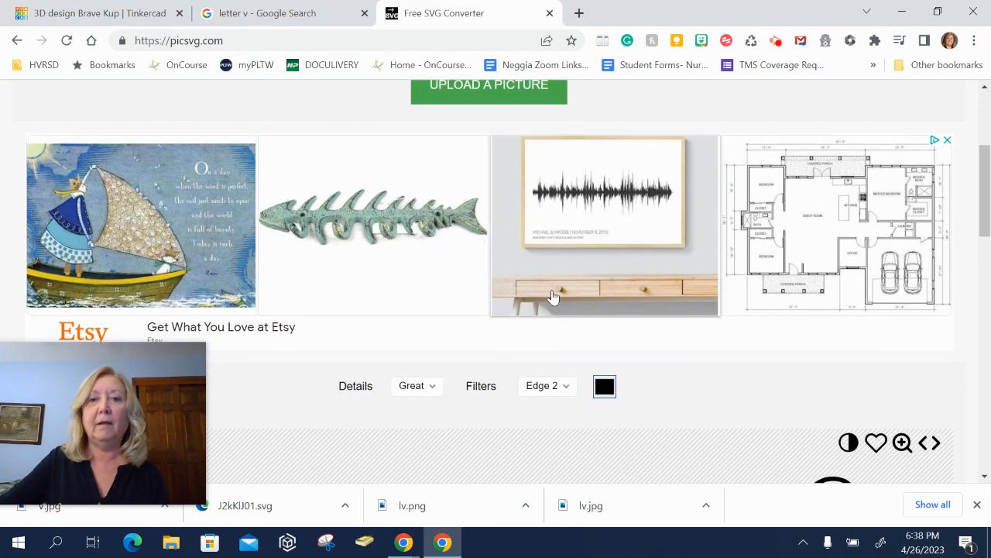
pyautogui.scroll(-3, 560, 307)
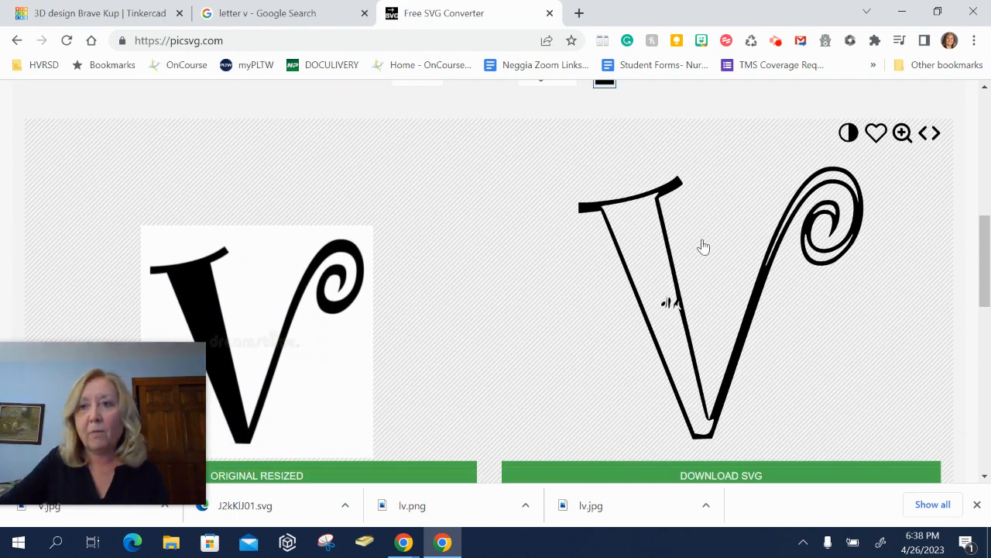
pyautogui.scroll(2, 682, 262)
pyautogui.scroll(-1, 679, 264)
pyautogui.click(566, 164)
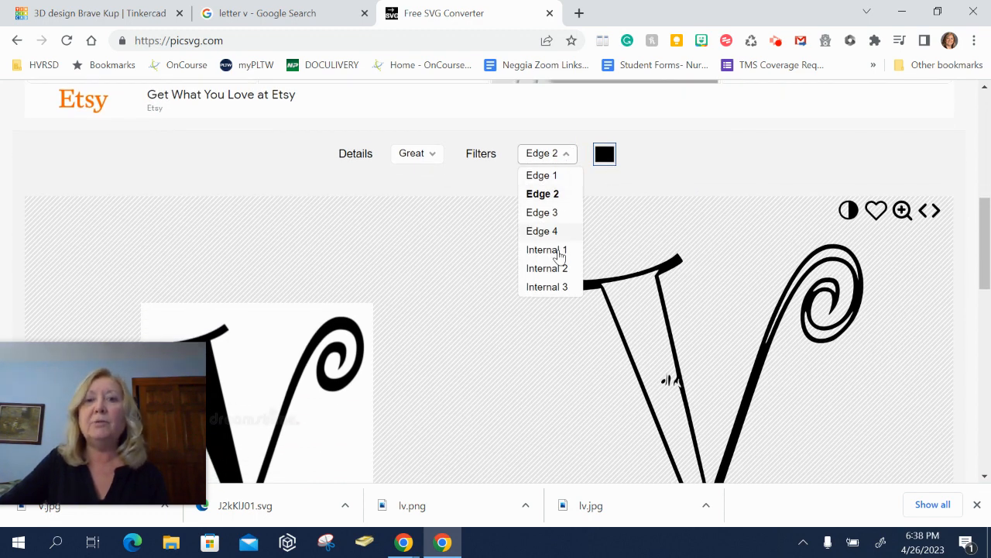
pyautogui.click(557, 251)
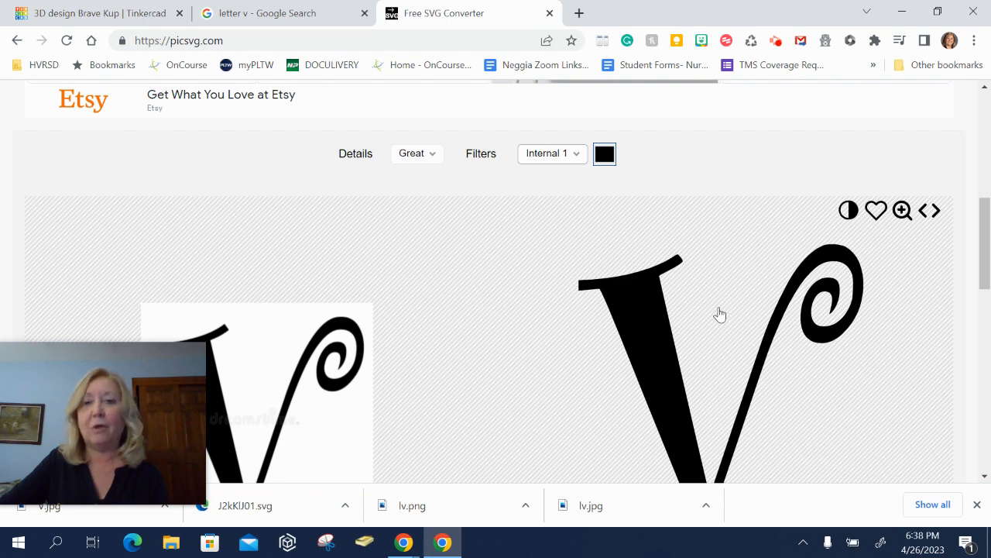
# - Download the converted V as an SVG file
pyautogui.scroll(-1, 720, 314)
pyautogui.scroll(-1, 720, 313)
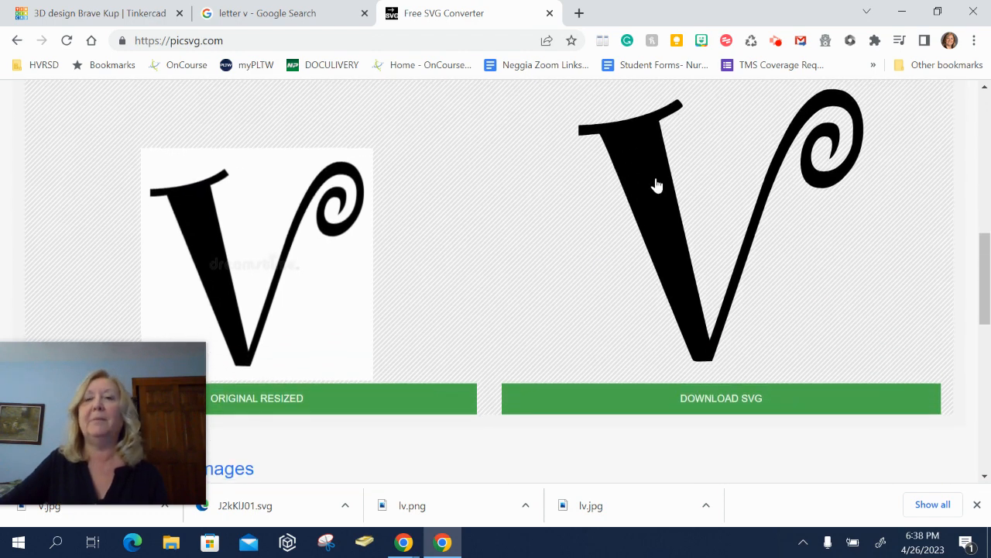
pyautogui.click(778, 404)
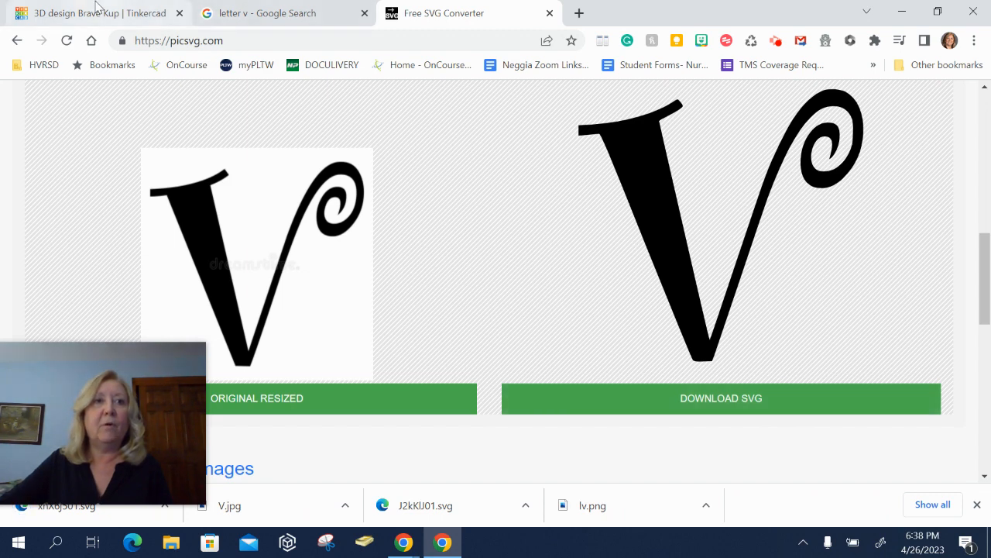
# - Return to the Tinkercad design, start importing a file, and rename the downloaded SVG as V
pyautogui.click(75, 16)
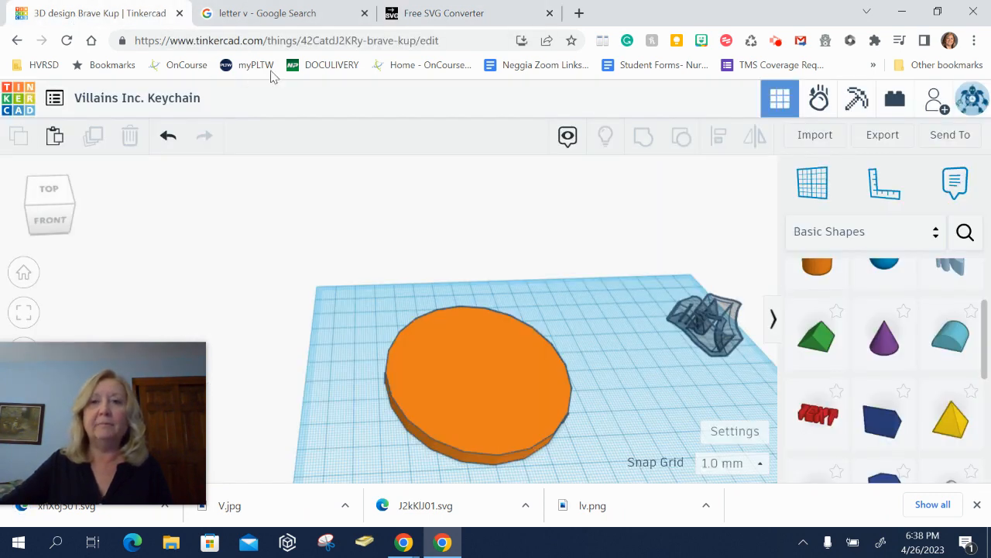
pyautogui.click(817, 140)
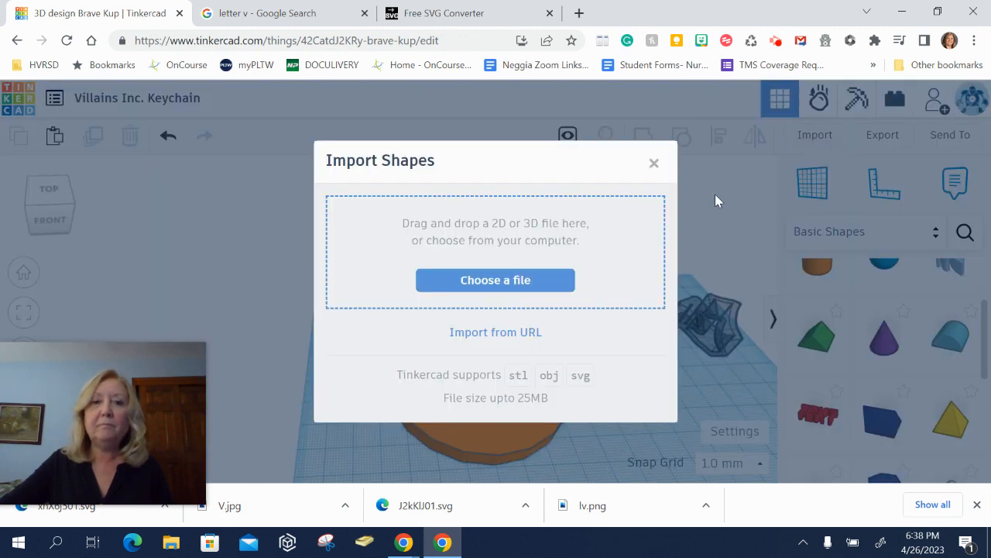
pyautogui.click(515, 280)
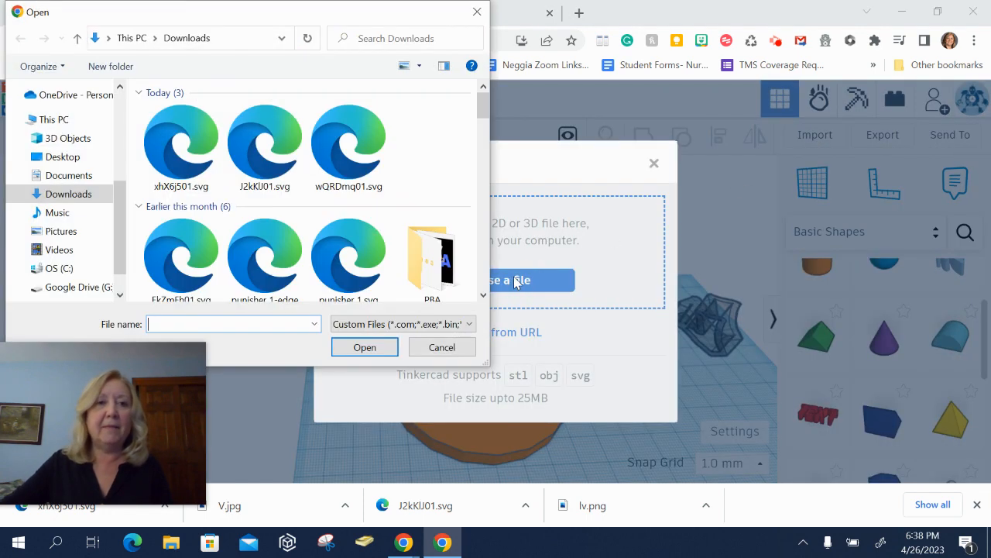
pyautogui.click(195, 151)
pyautogui.rightClick(195, 151)
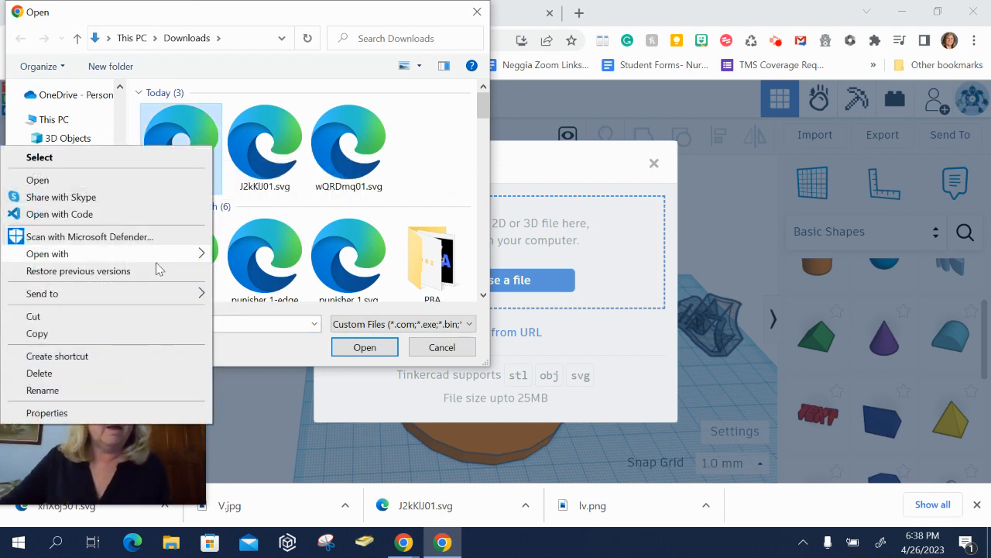
pyautogui.click(172, 390)
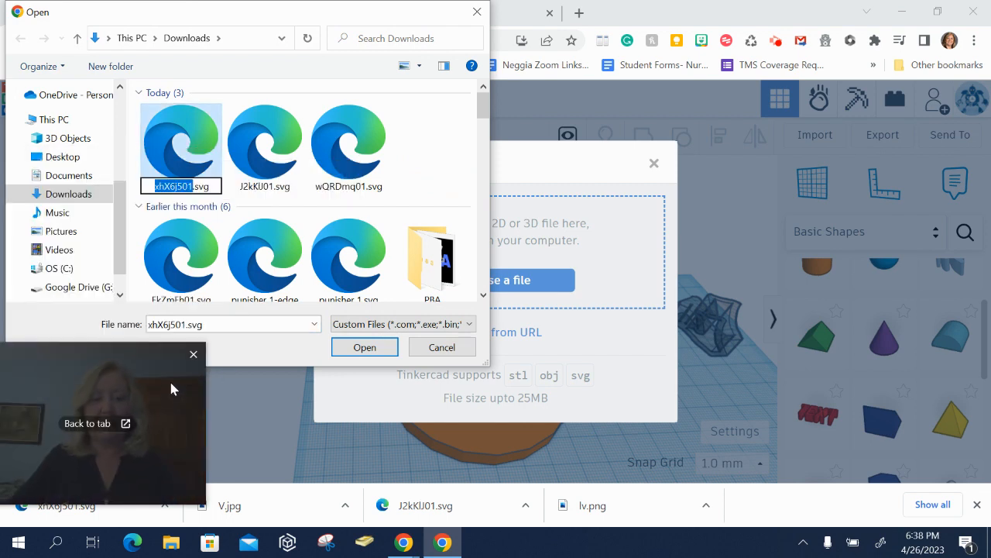
pyautogui.write('V')
pyautogui.press('Return')
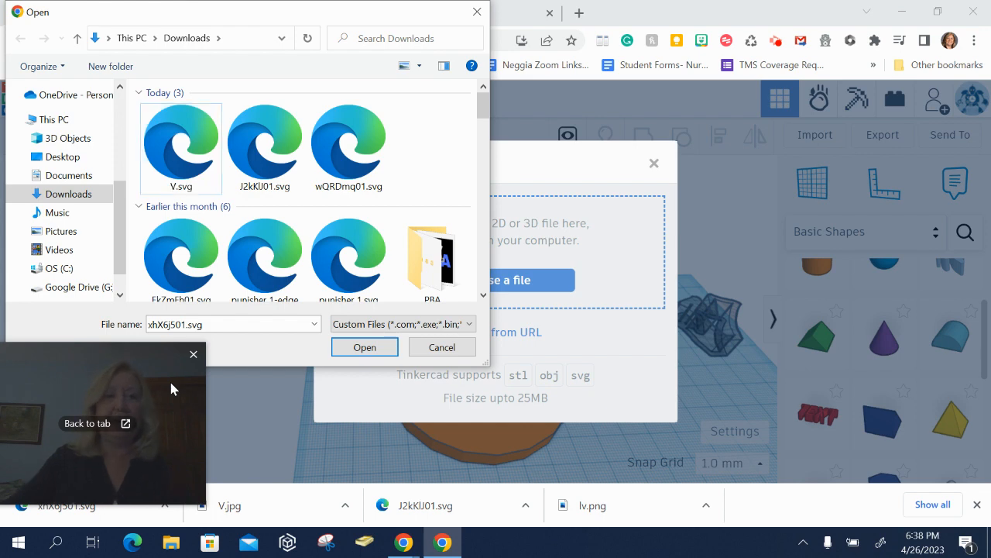
# - Import V.svg into the design at 50% scale
pyautogui.click(182, 159)
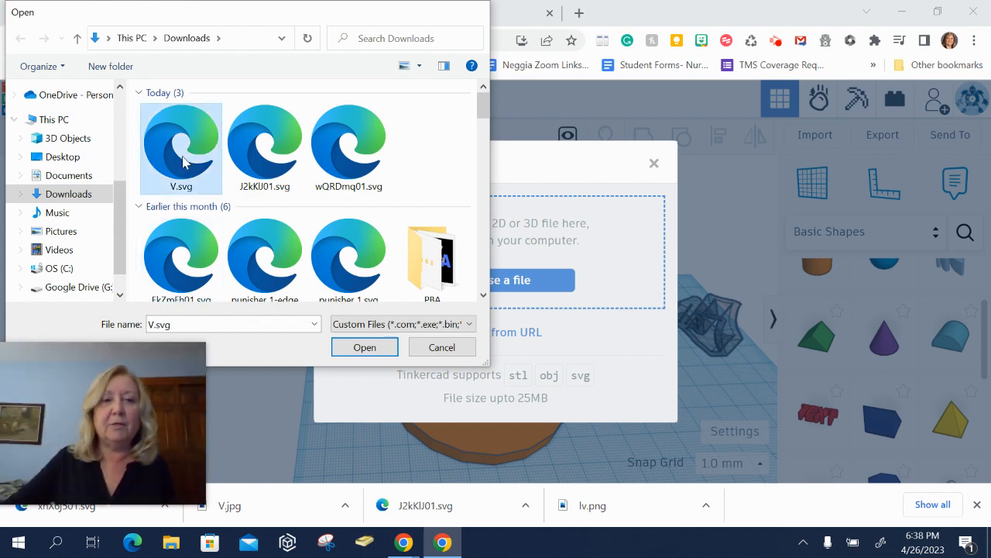
pyautogui.doubleClick(182, 159)
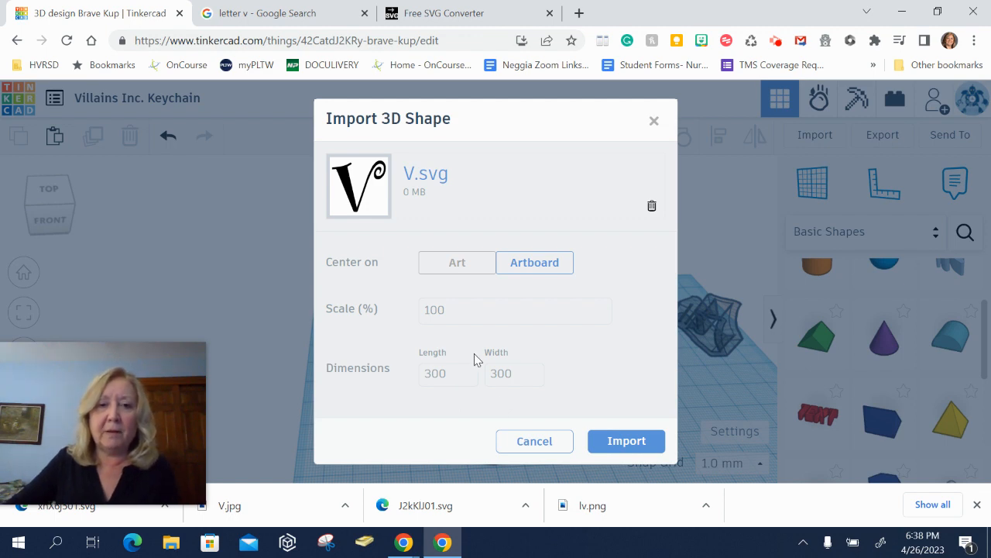
pyautogui.moveTo(460, 310); pyautogui.dragTo(412, 326)
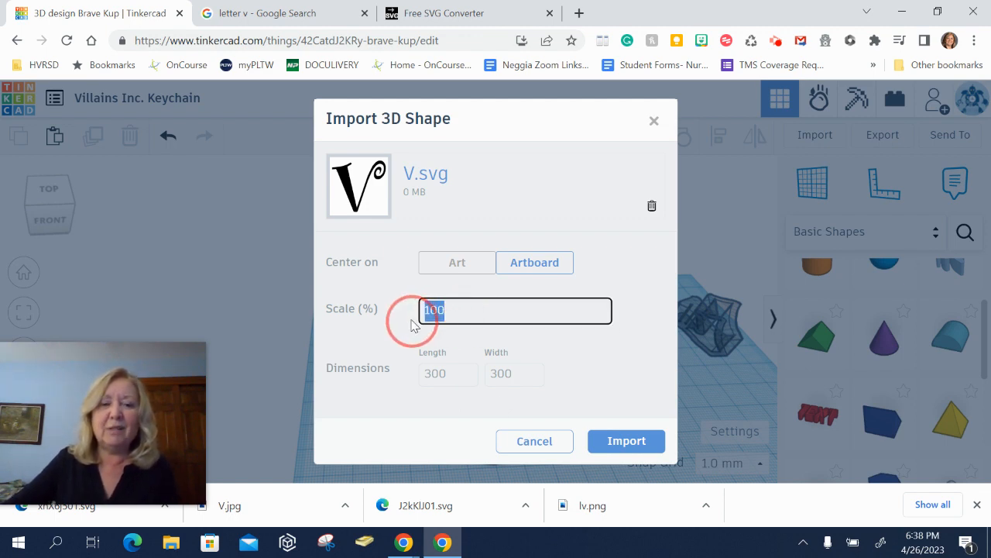
pyautogui.write('50')
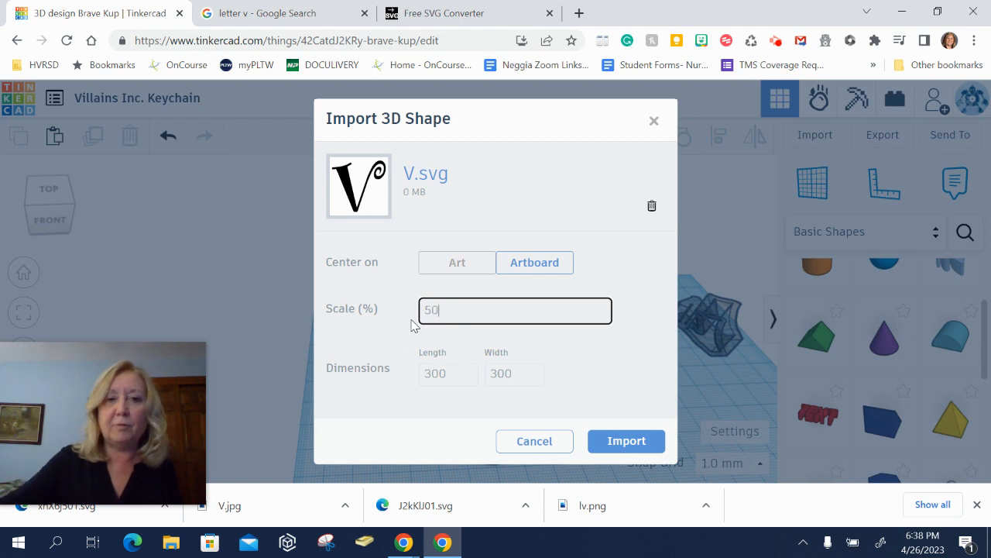
pyautogui.click(627, 442)
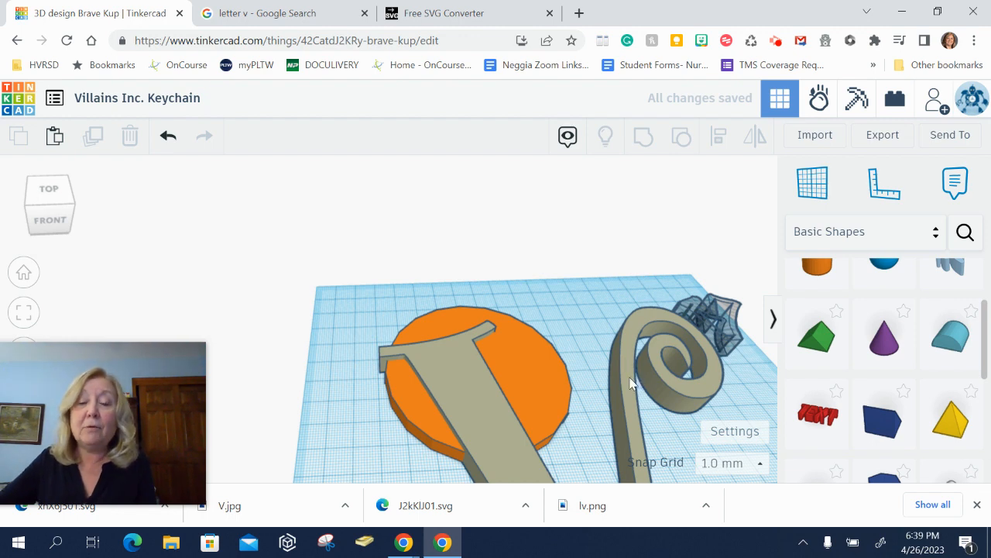
# - Scale the imported V down to about 63 by 60 mm
pyautogui.moveTo(613, 408); pyautogui.dragTo(546, 273, button='right')
pyautogui.scroll(-3, 546, 274)
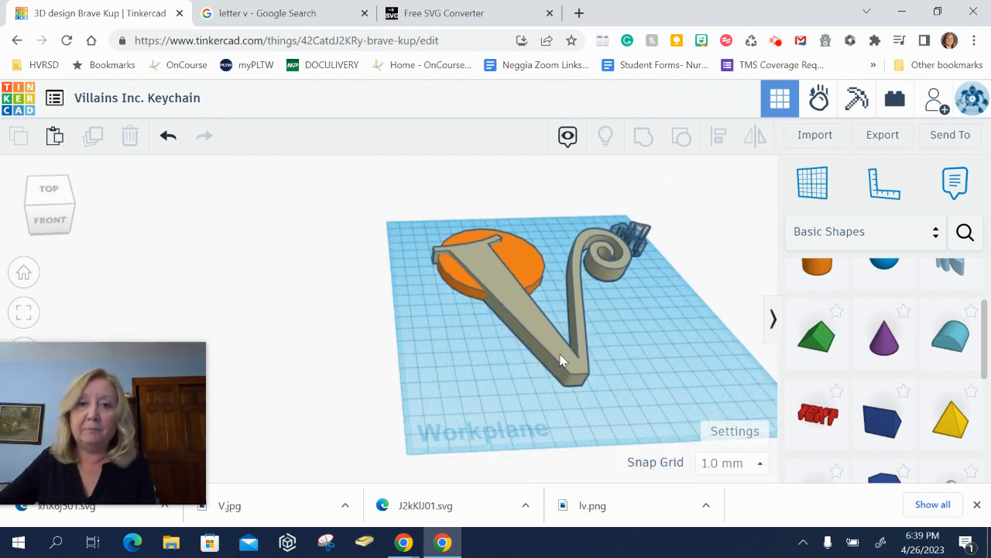
pyautogui.click(562, 360)
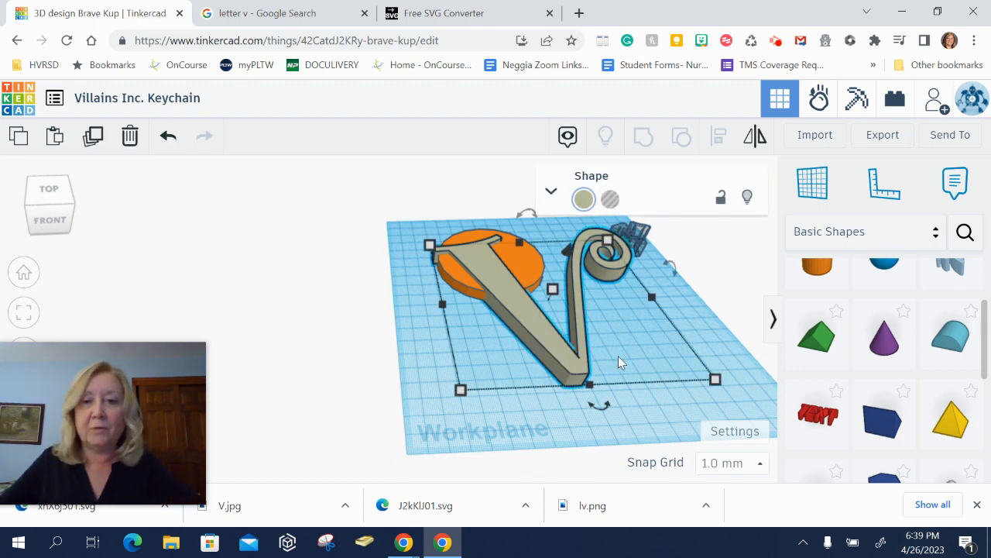
pyautogui.moveTo(716, 381); pyautogui.dragTo(536, 295)
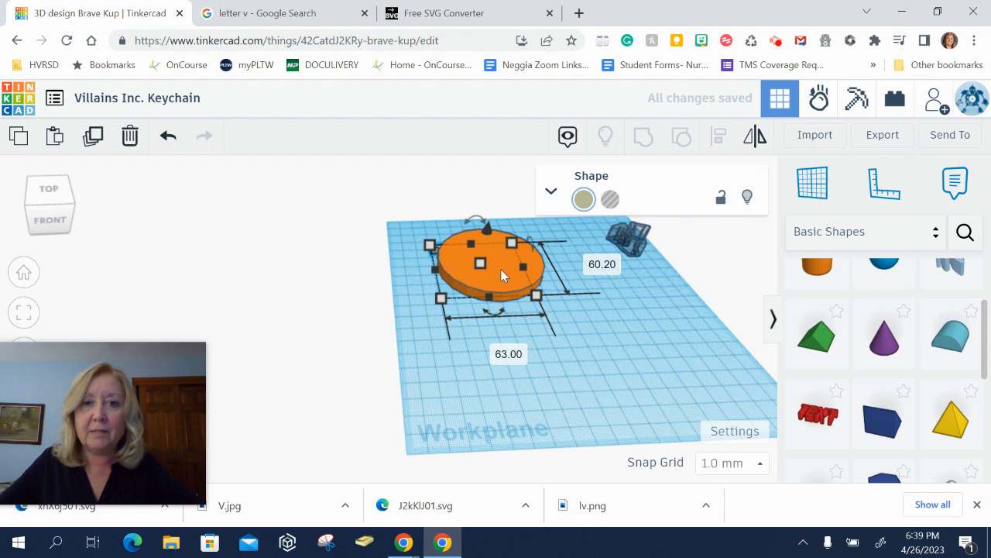
# - Move the cylinder away from the V, undoing and redoing the move
pyautogui.moveTo(528, 214); pyautogui.dragTo(615, 323)
pyautogui.hotkey('ctrl', 'z')
pyautogui.hotkey('ctrl', 'y')
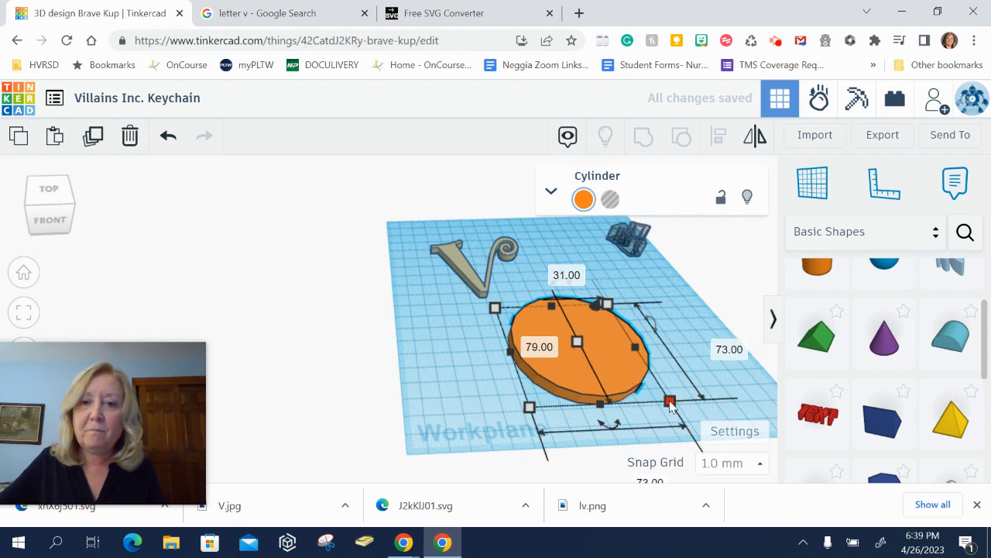
# - Nudge the V and the cylinder further apart on the workplane
pyautogui.click(480, 267)
pyautogui.moveTo(480, 267); pyautogui.dragTo(480, 259)
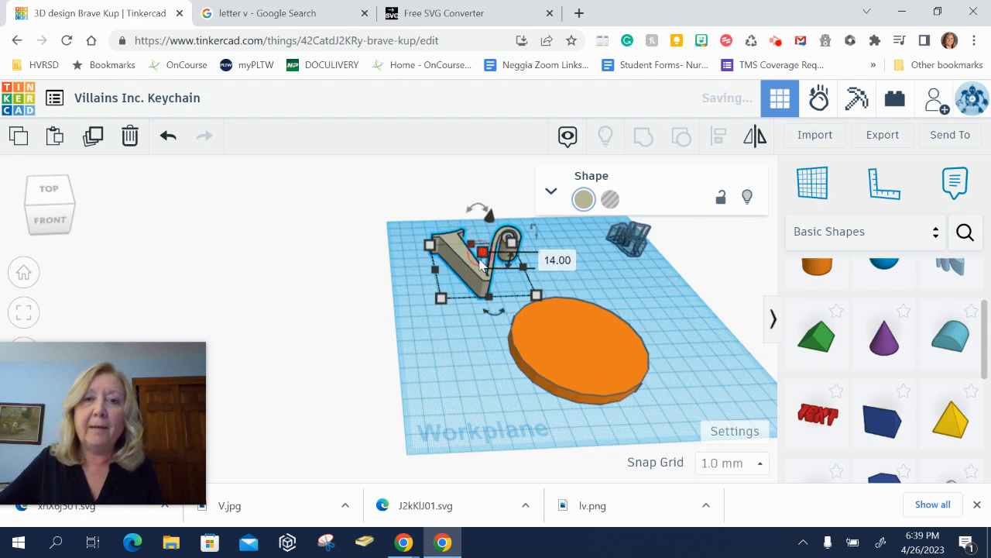
pyautogui.click(453, 295)
pyautogui.moveTo(584, 351); pyautogui.dragTo(595, 368)
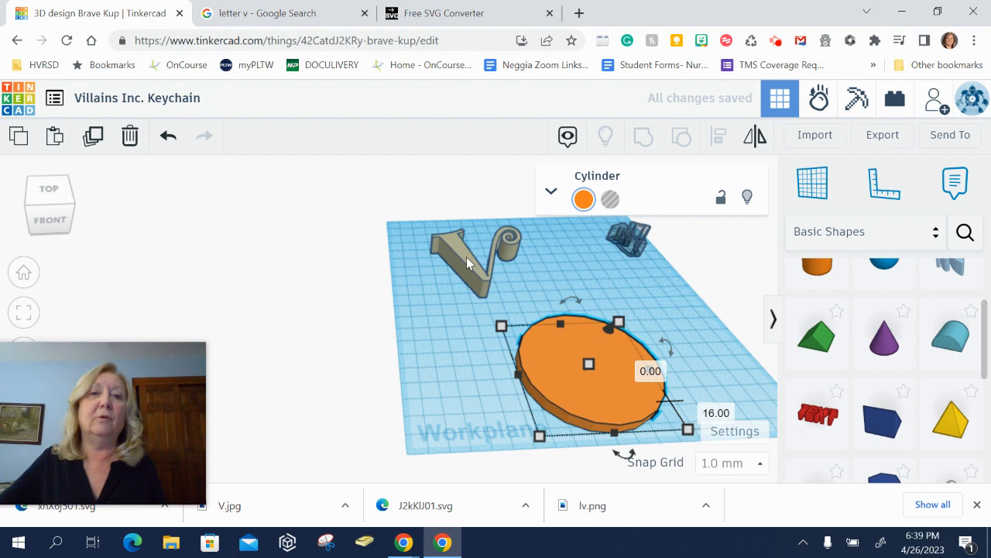
pyautogui.moveTo(467, 287); pyautogui.dragTo(449, 341, button='right')
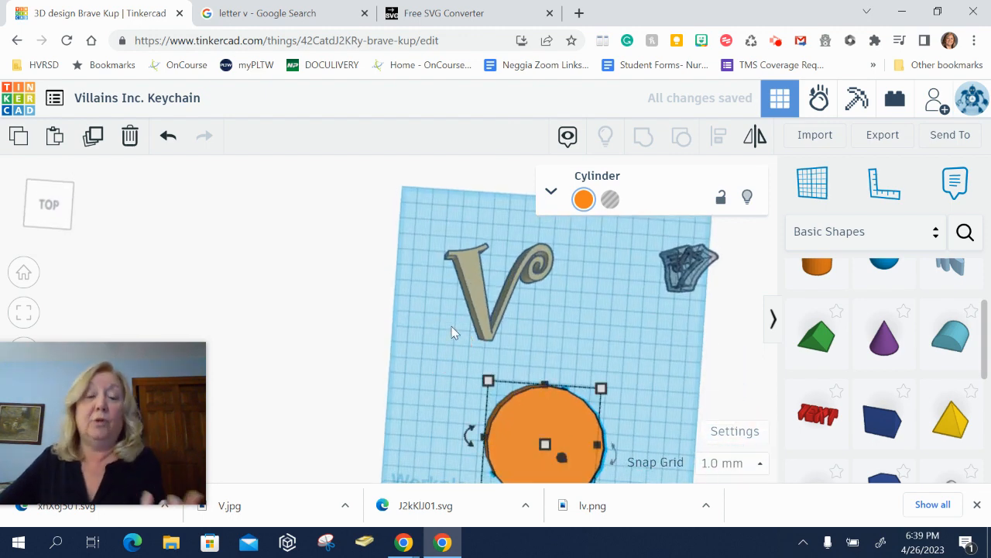
# - Switch to the Google tab and search images for "maleficent horns"
pyautogui.click(288, 19)
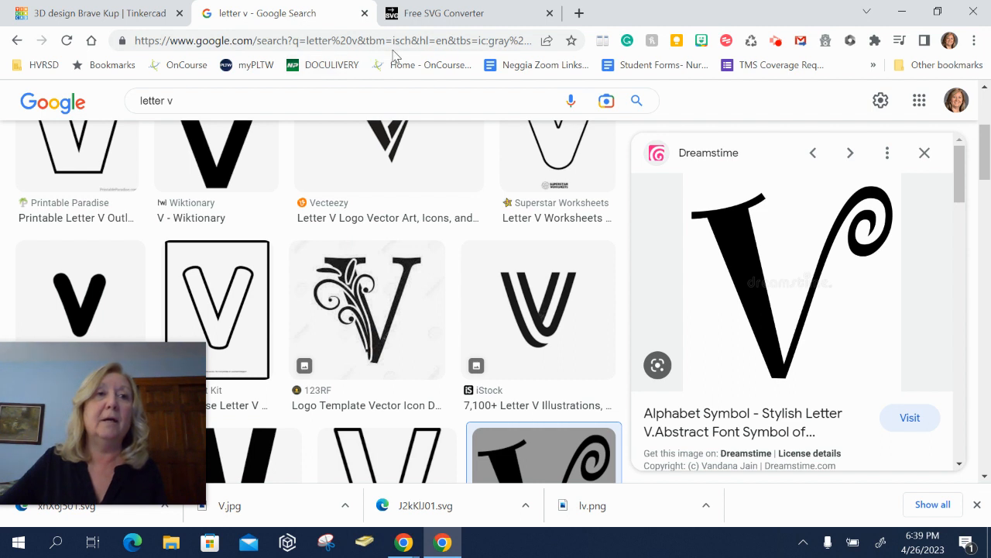
pyautogui.moveTo(350, 102); pyautogui.dragTo(143, 99)
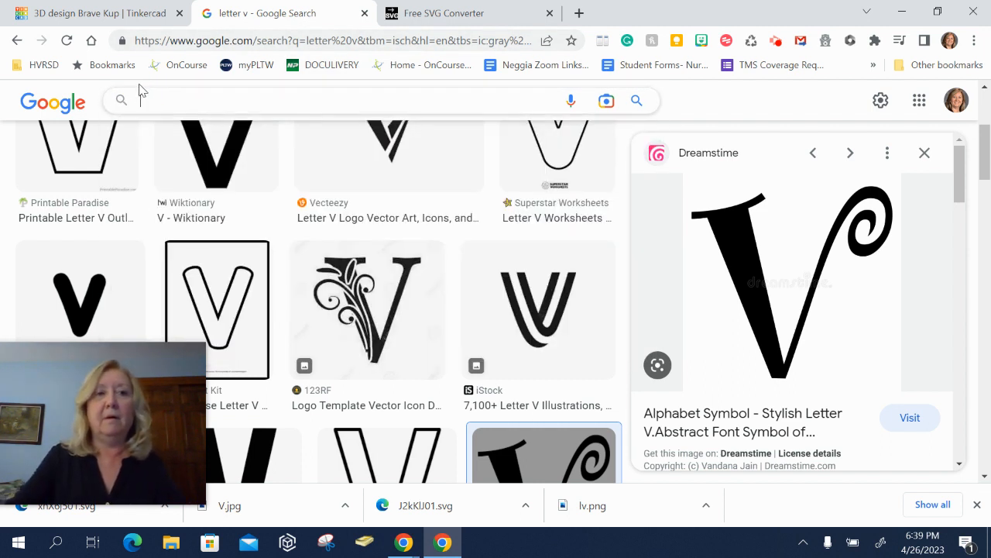
pyautogui.write('malefi')
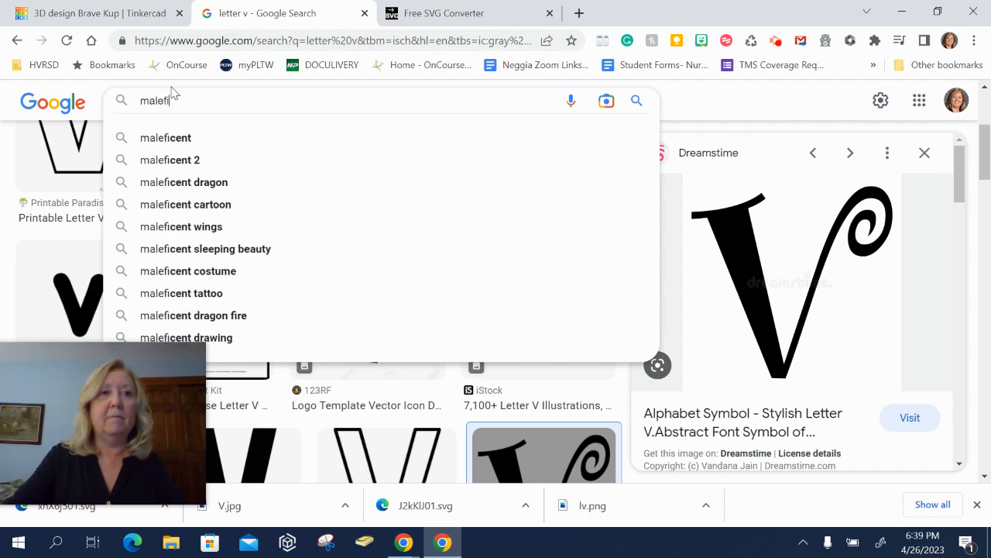
pyautogui.write('cent horns')
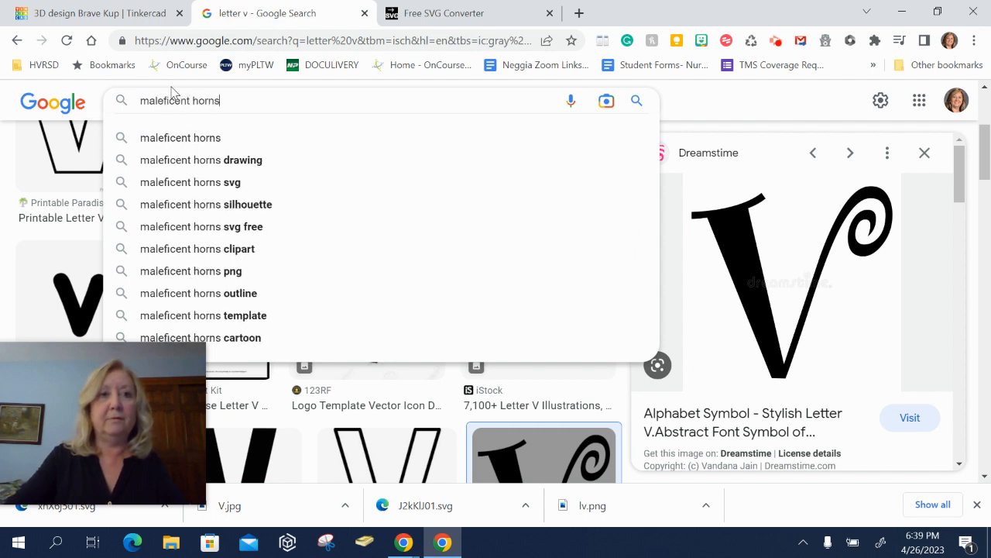
pyautogui.press('Return')
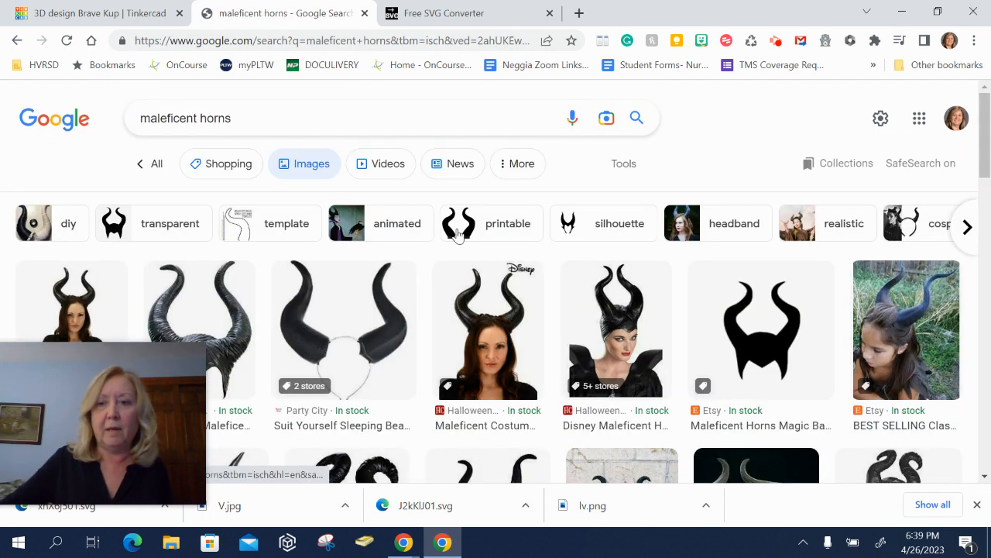
# - Filter the horn image results to clip art and browse them
pyautogui.click(625, 165)
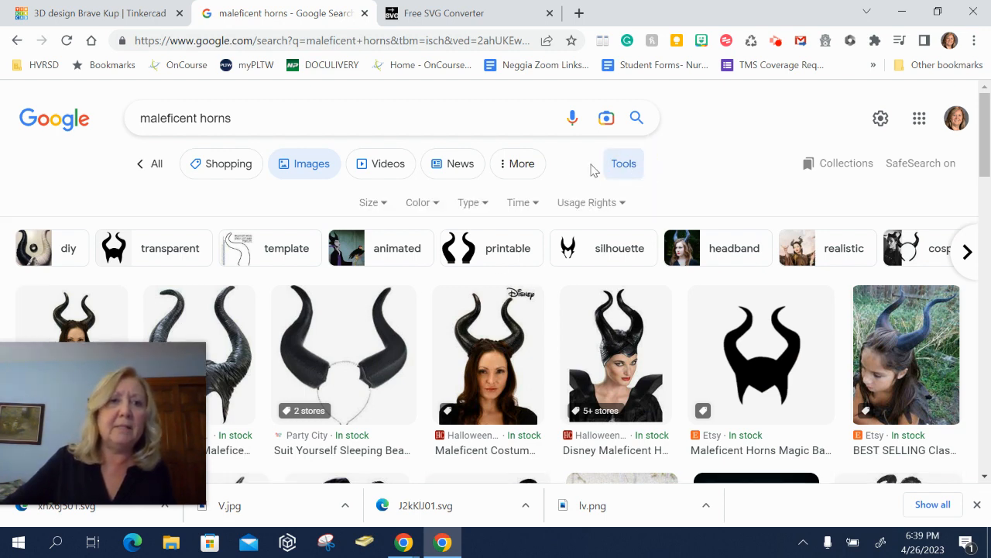
pyautogui.click(471, 205)
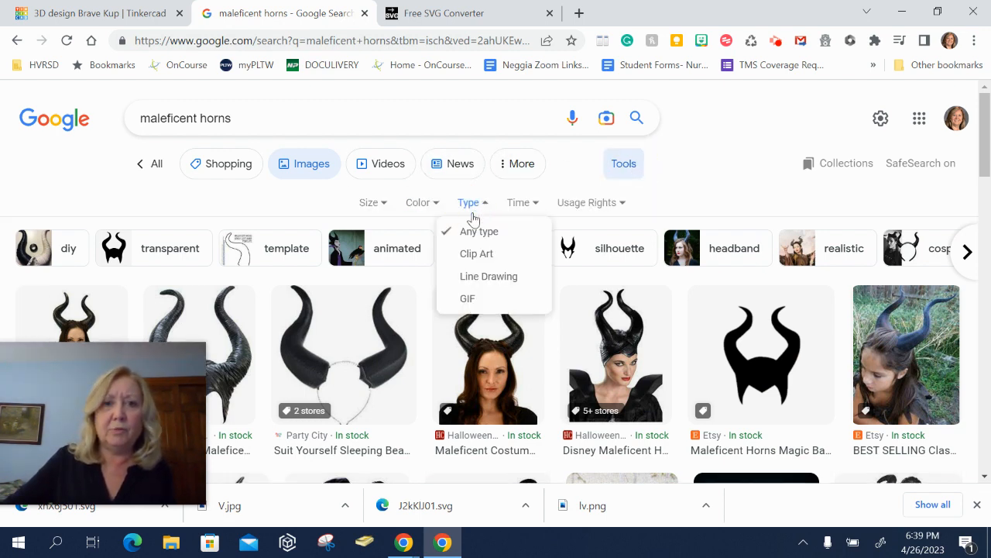
pyautogui.click(472, 254)
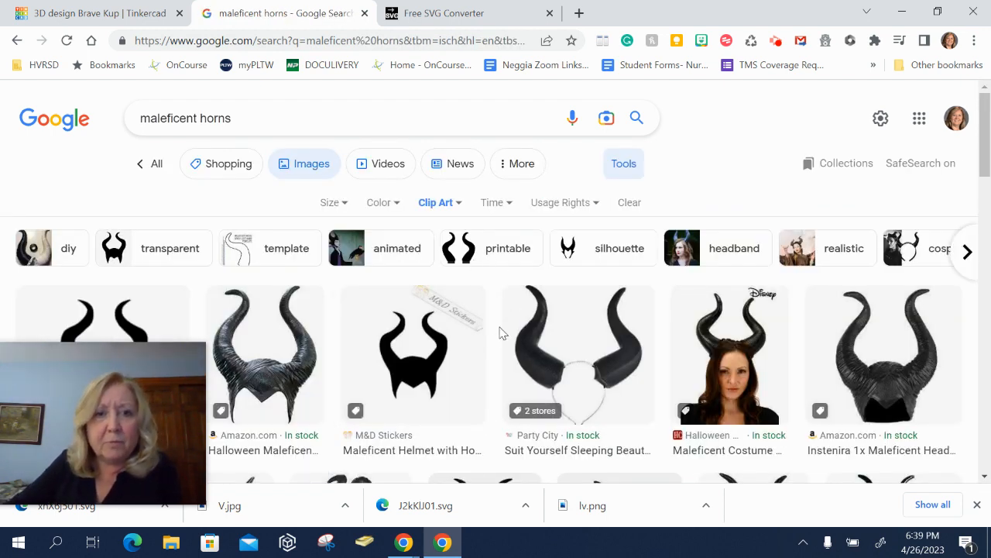
pyautogui.scroll(-3, 485, 322)
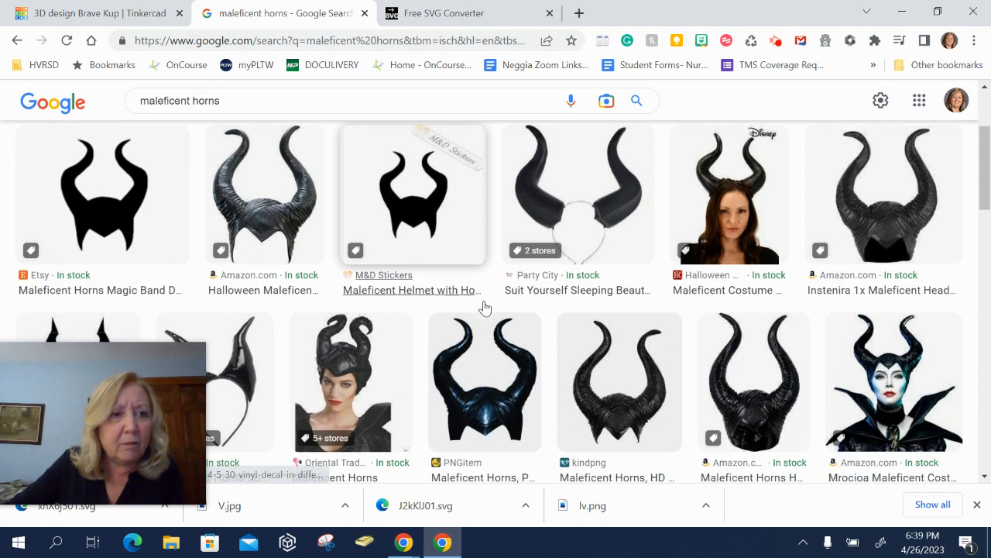
# - Save the black Maleficent horns clip art image to Downloads as horns
pyautogui.scroll(-4, 484, 308)
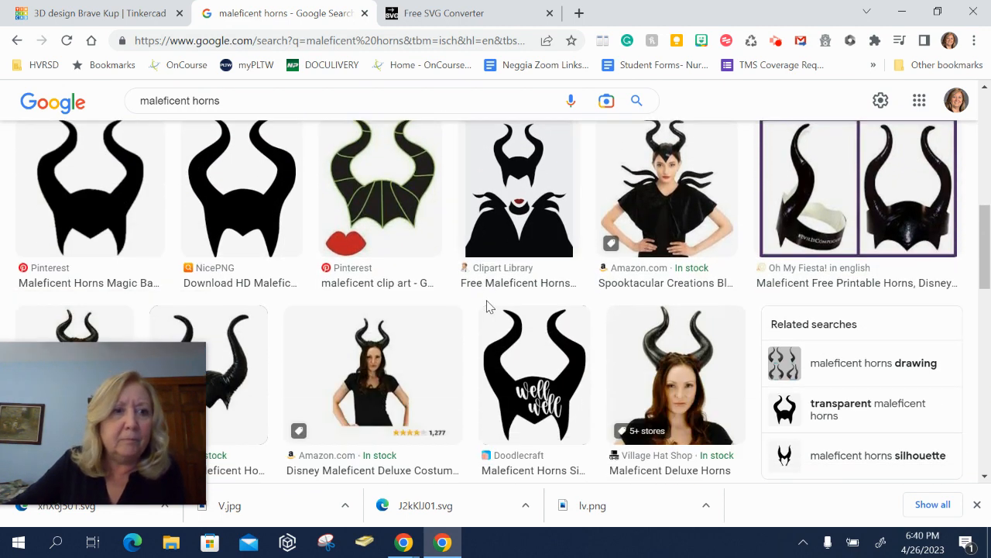
pyautogui.rightClick(133, 200)
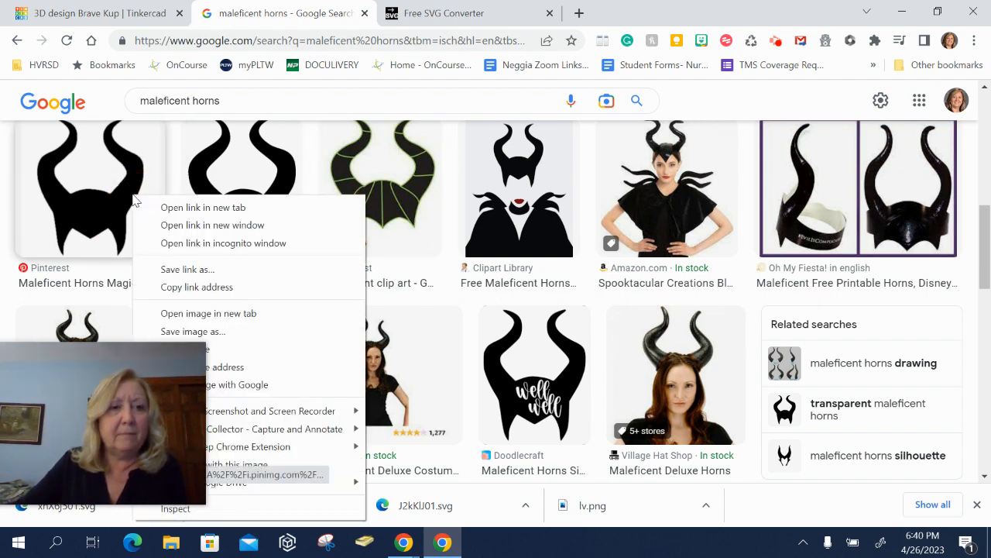
pyautogui.click(215, 337)
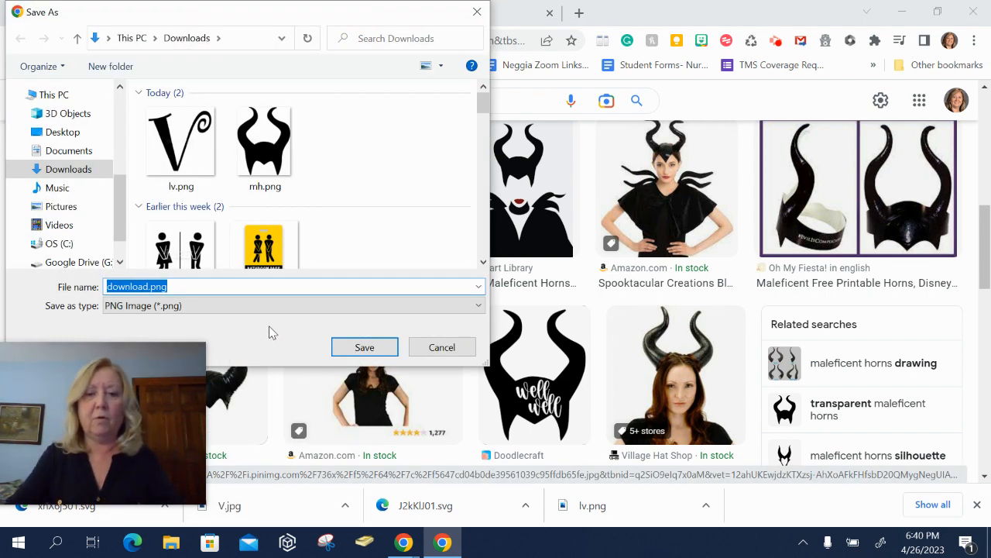
pyautogui.write('hor')
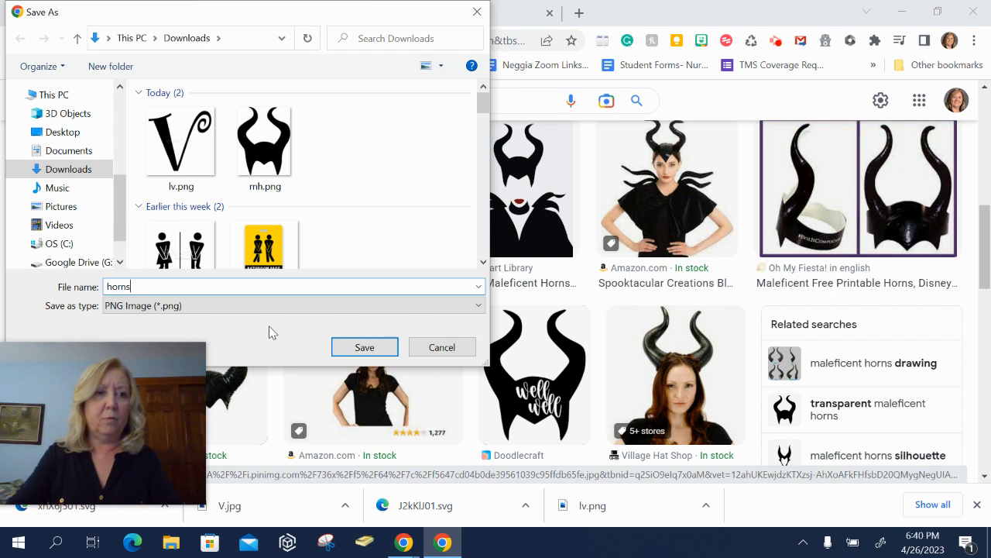
pyautogui.write('ns')
pyautogui.press('Return')
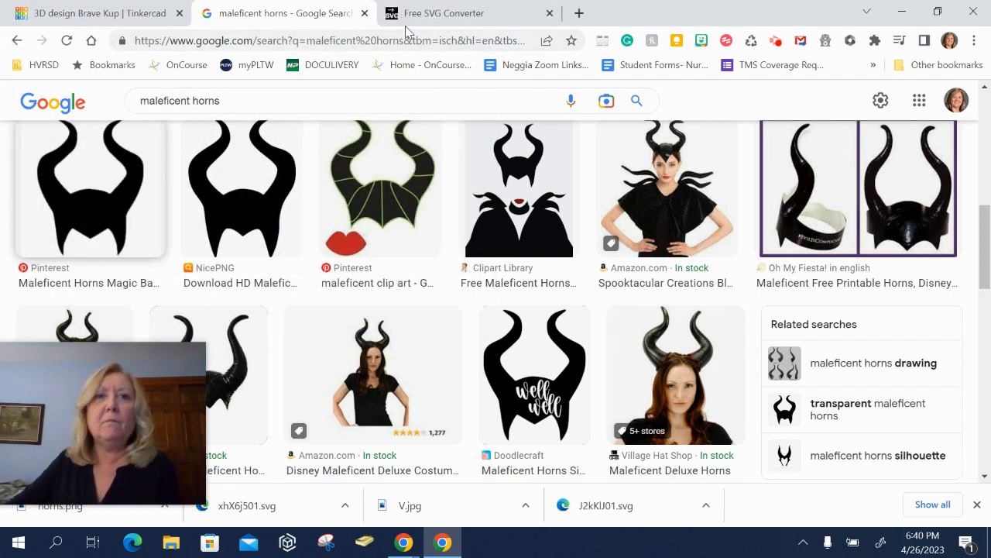
# - Upload horns.png to the Free SVG Converter
pyautogui.click(427, 15)
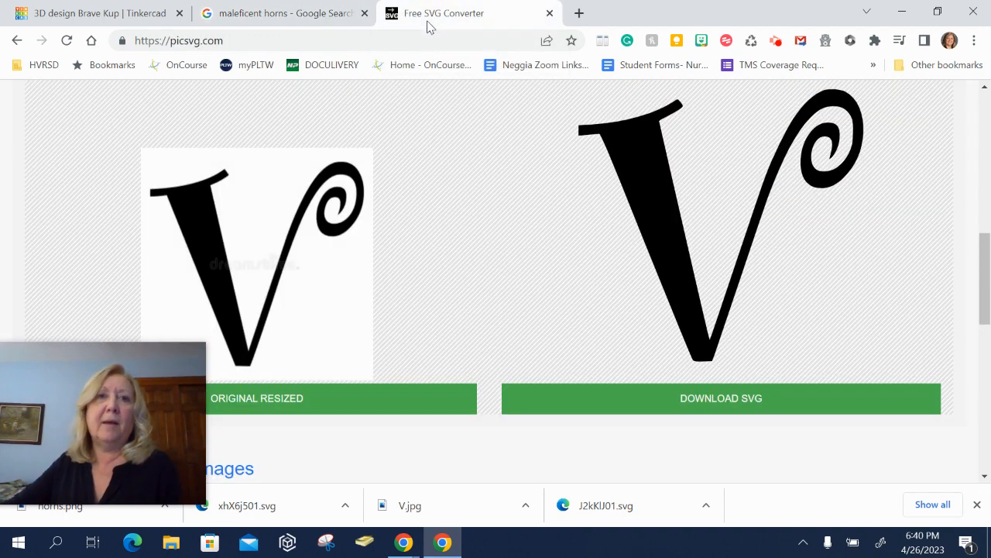
pyautogui.scroll(10, 461, 168)
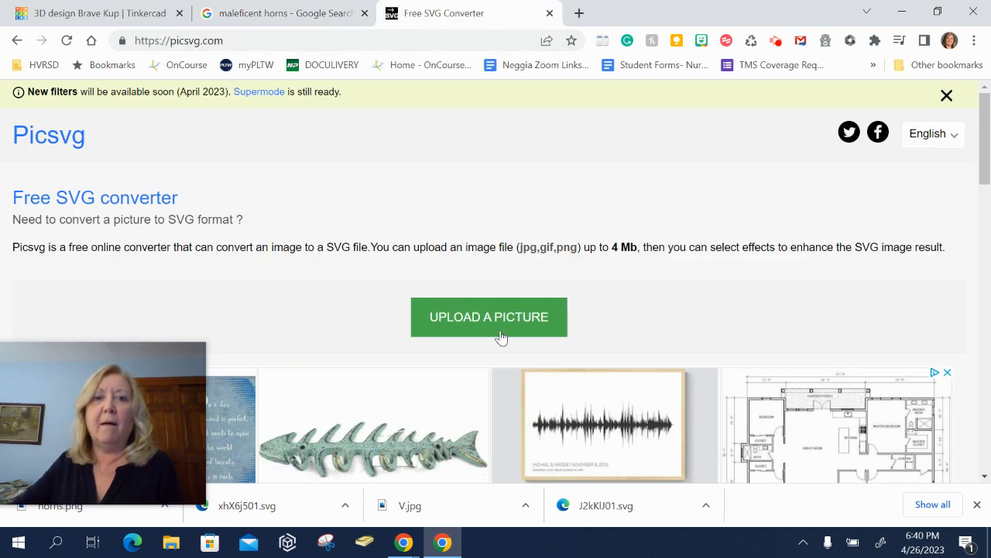
pyautogui.click(502, 329)
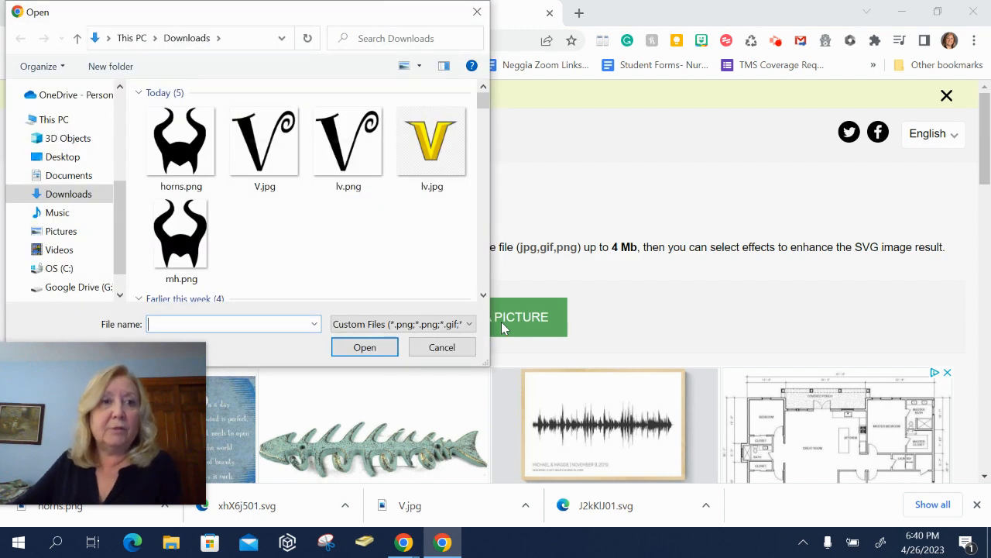
pyautogui.doubleClick(181, 143)
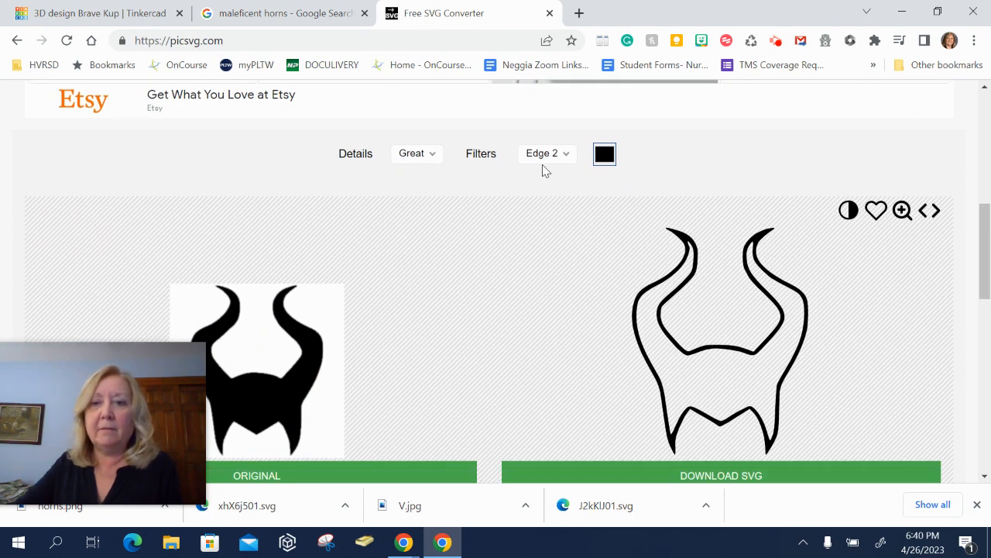
# - Set the converter filter to Internal 1 and download the horns SVG
pyautogui.click(567, 159)
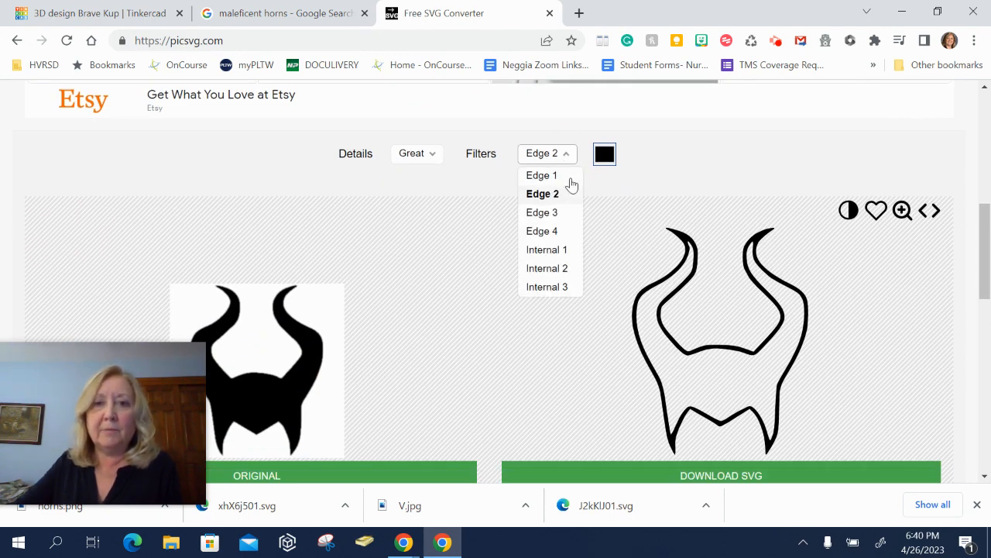
pyautogui.click(564, 249)
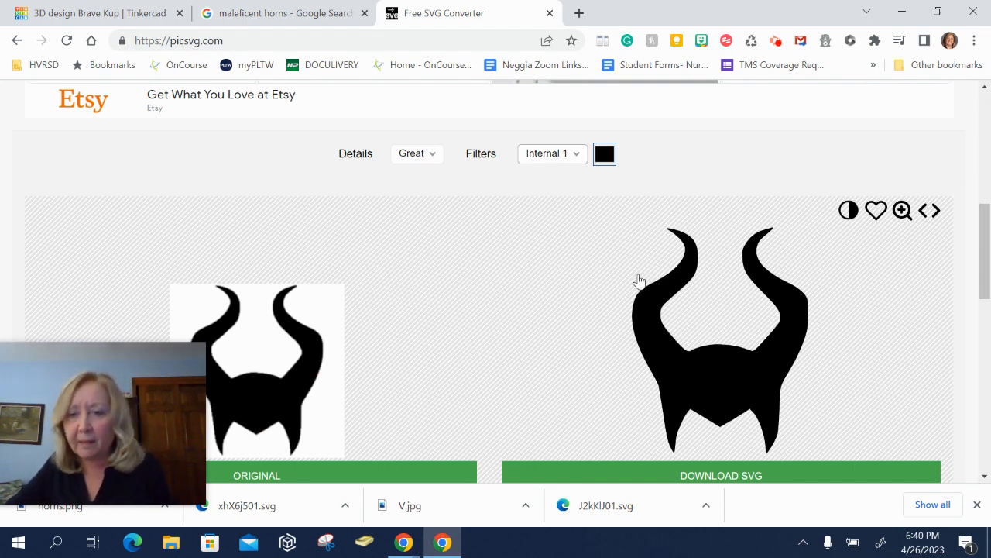
pyautogui.scroll(-2, 694, 322)
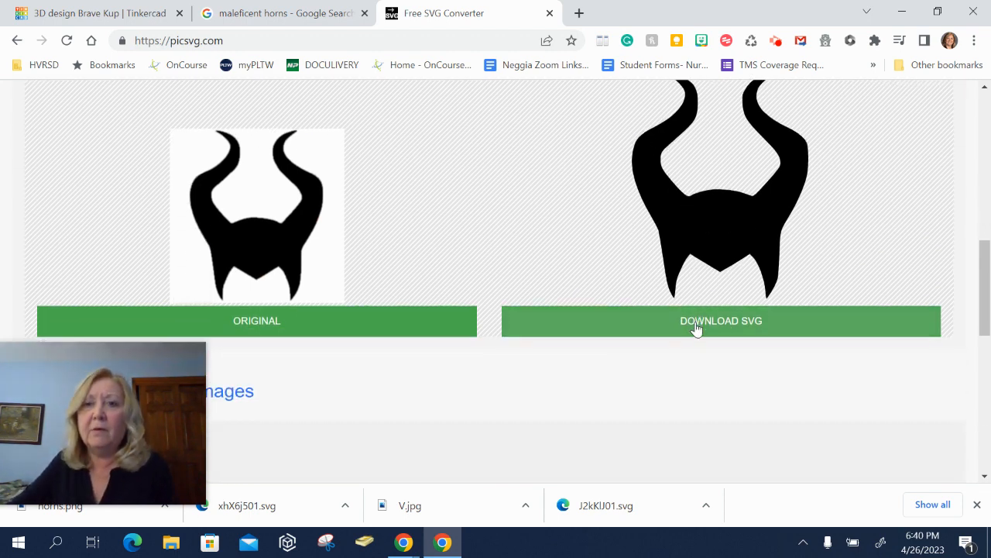
pyautogui.click(696, 329)
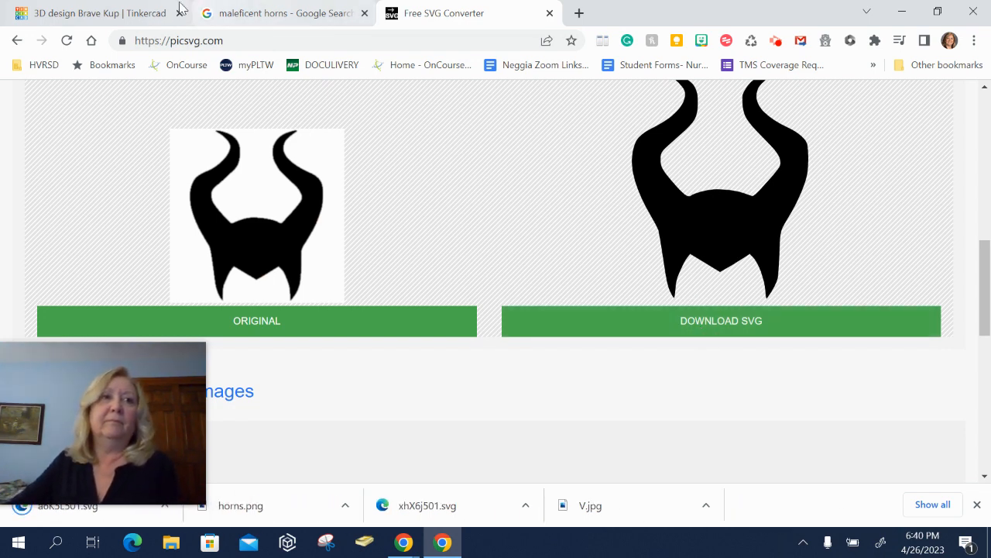
# - Switch to Tinkercad, open the import file chooser, and rename the newest downloaded SVG as horns
pyautogui.moveTo(136, 14)
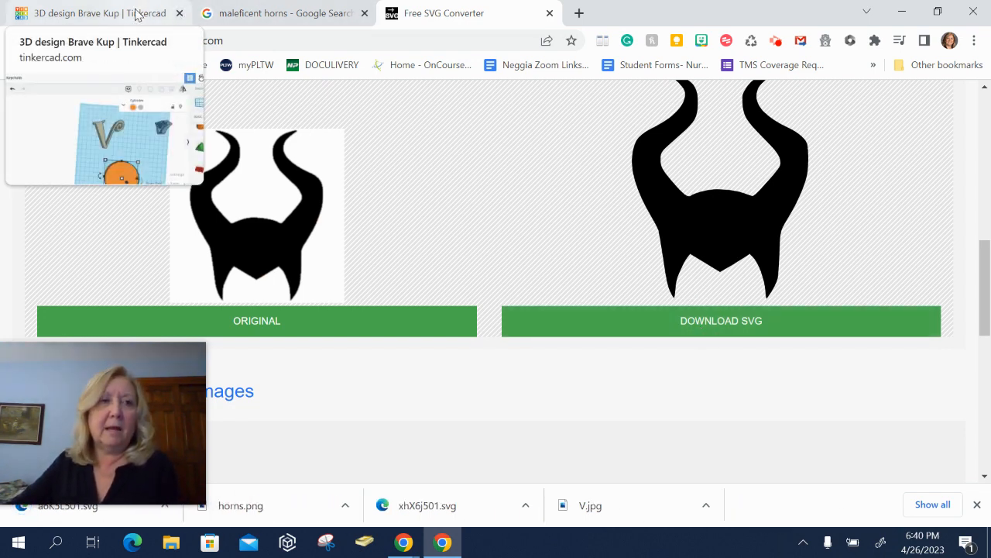
pyautogui.click(135, 14)
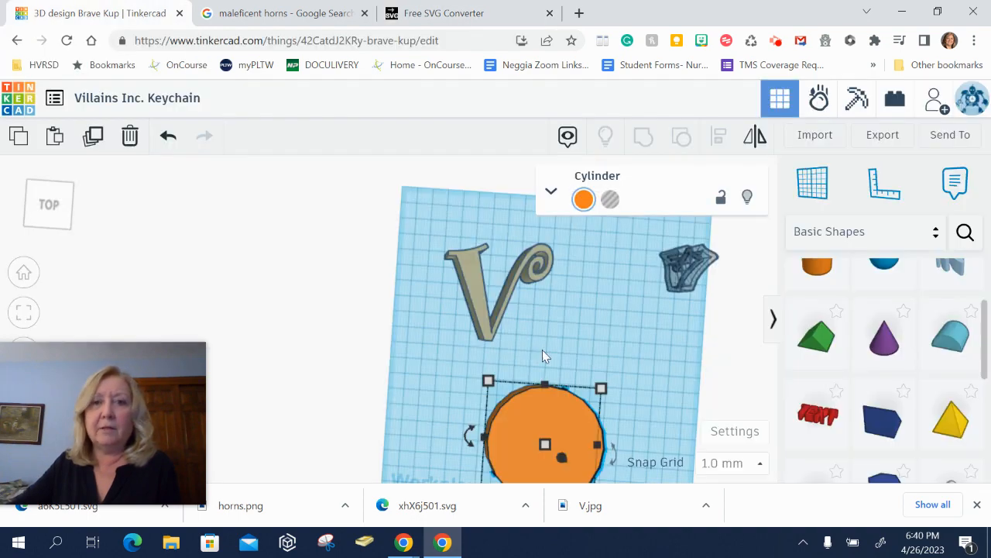
pyautogui.click(600, 336)
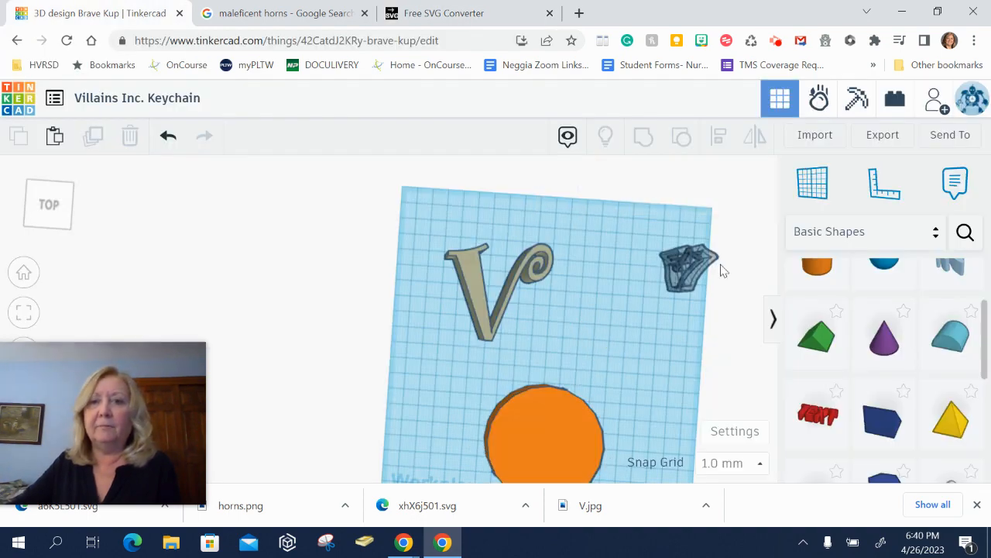
pyautogui.click(812, 137)
pyautogui.click(540, 285)
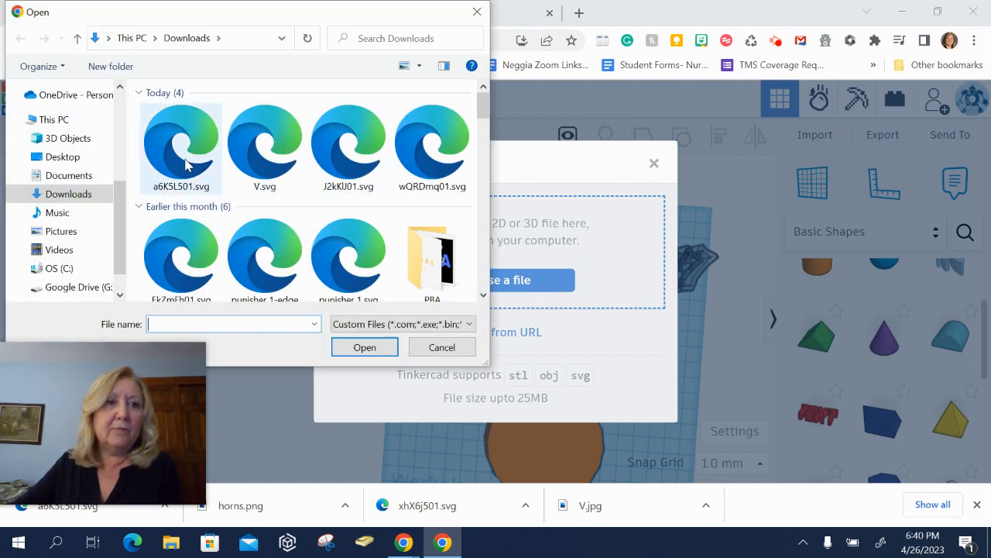
pyautogui.click(185, 163)
pyautogui.rightClick(186, 164)
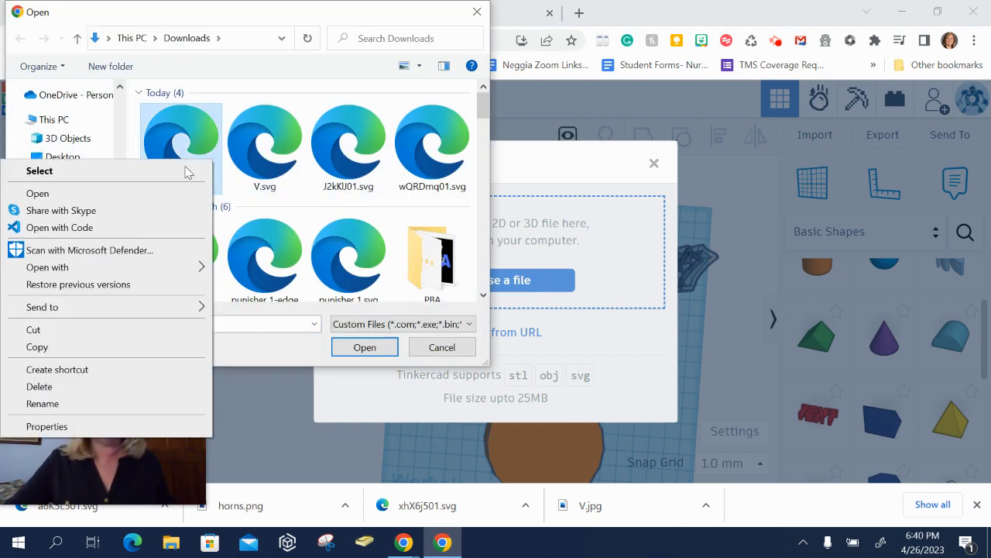
pyautogui.click(178, 410)
pyautogui.write('ho')
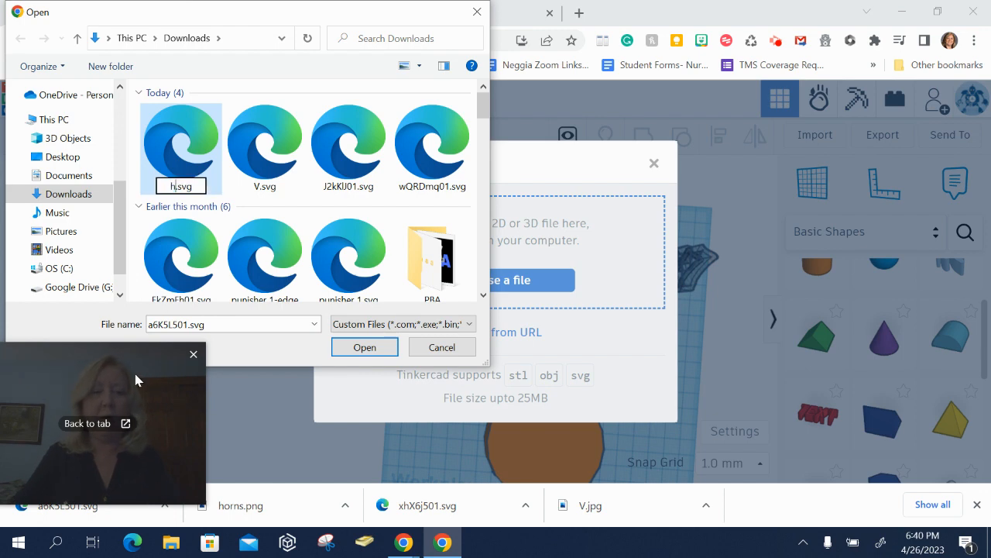
pyautogui.write('rns')
pyautogui.press('Return')
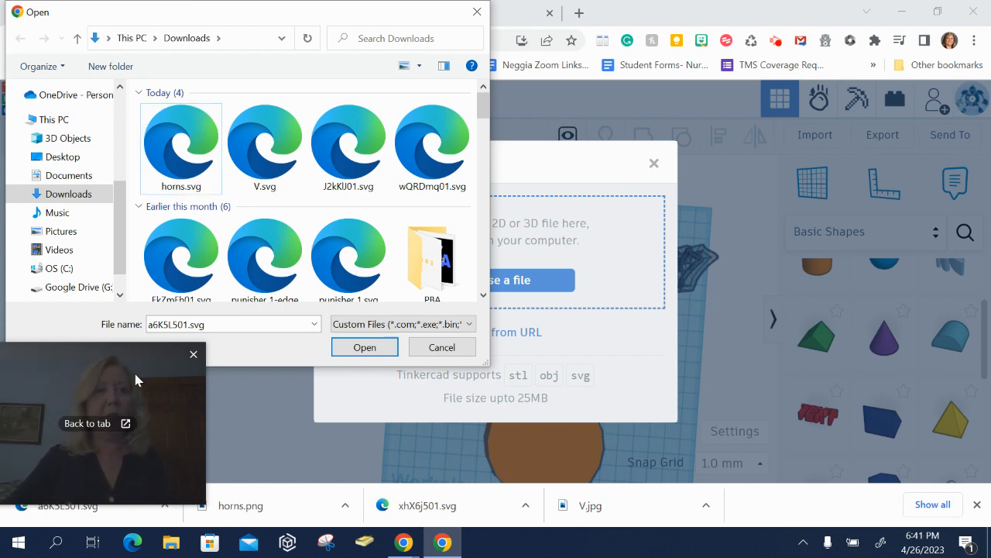
# - Import horns.svg into the design at 50 % scale
pyautogui.doubleClick(191, 134)
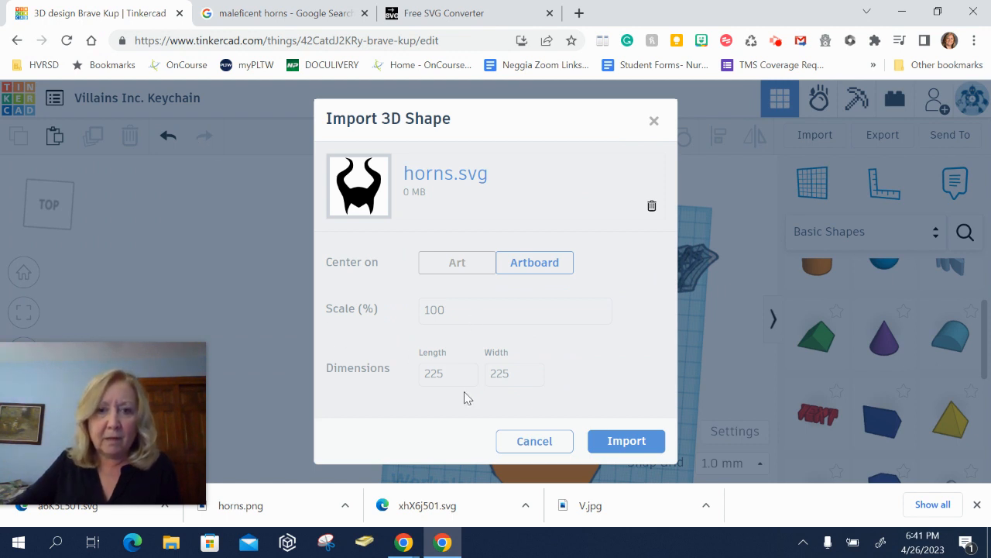
pyautogui.moveTo(469, 309); pyautogui.dragTo(399, 320)
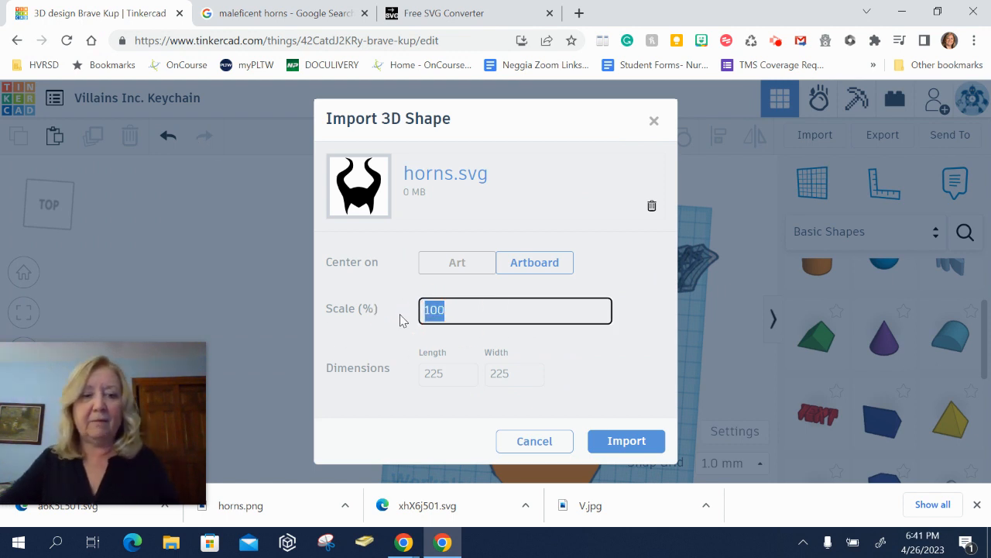
pyautogui.write('50')
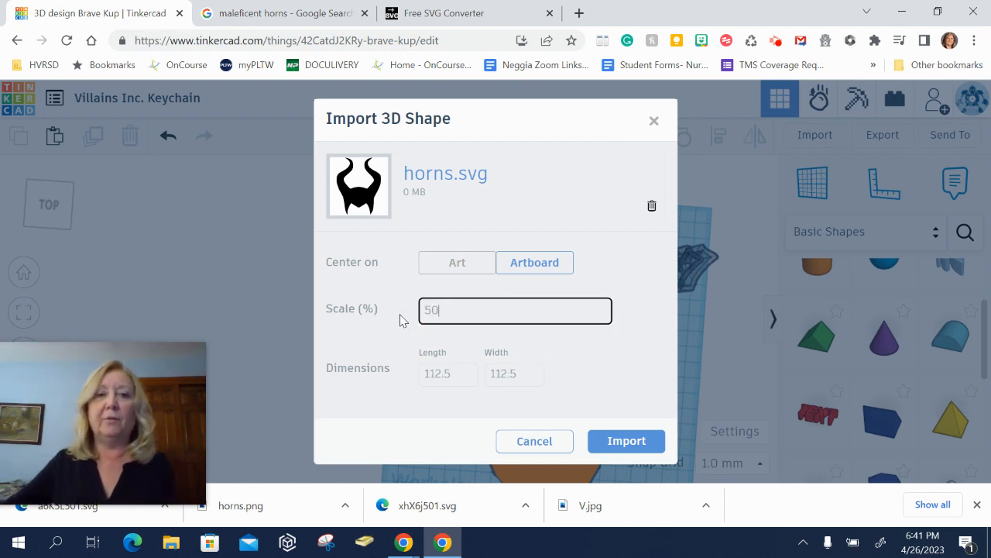
pyautogui.click(617, 443)
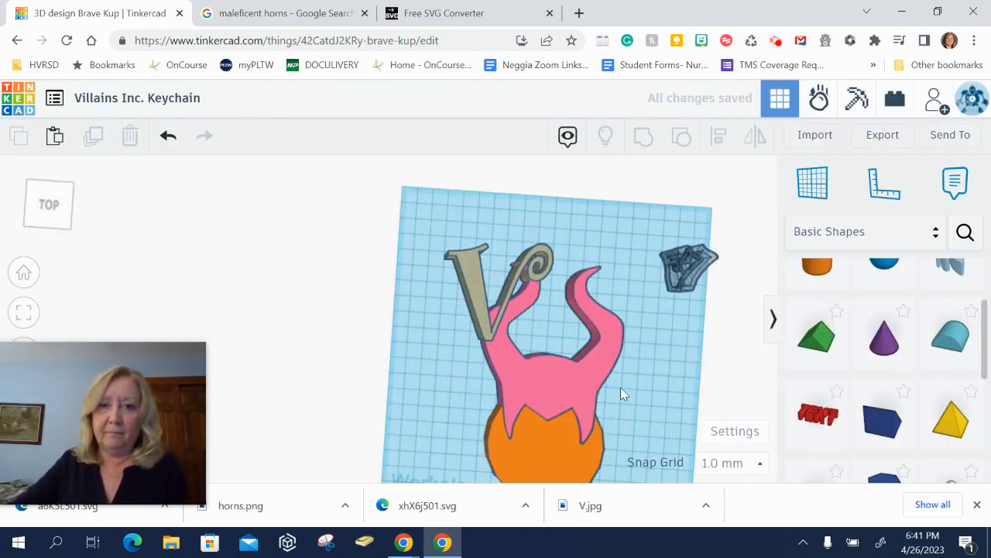
# - Scale the imported horns down to about 57 by 73 mm
pyautogui.click(596, 375)
pyautogui.moveTo(607, 446)
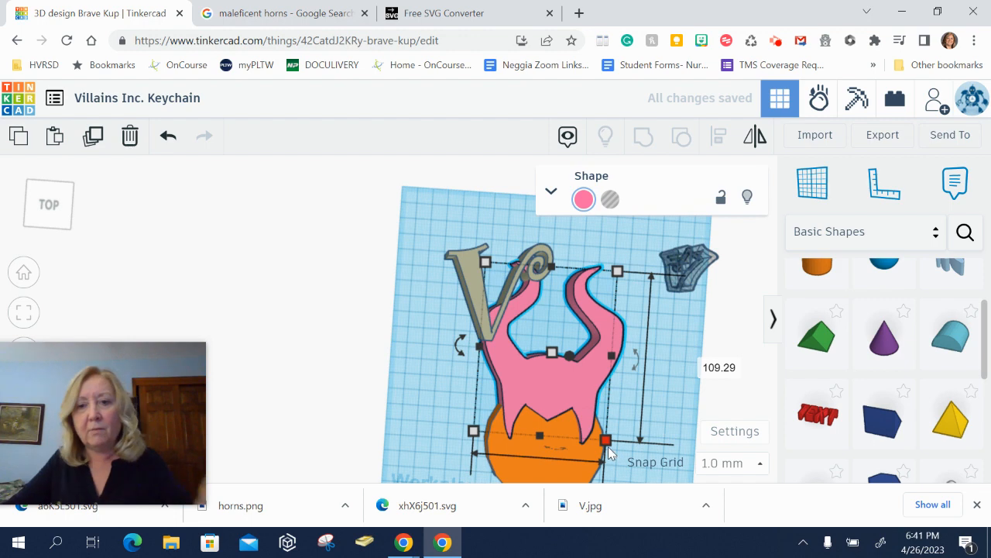
pyautogui.moveTo(609, 449); pyautogui.dragTo(563, 490)
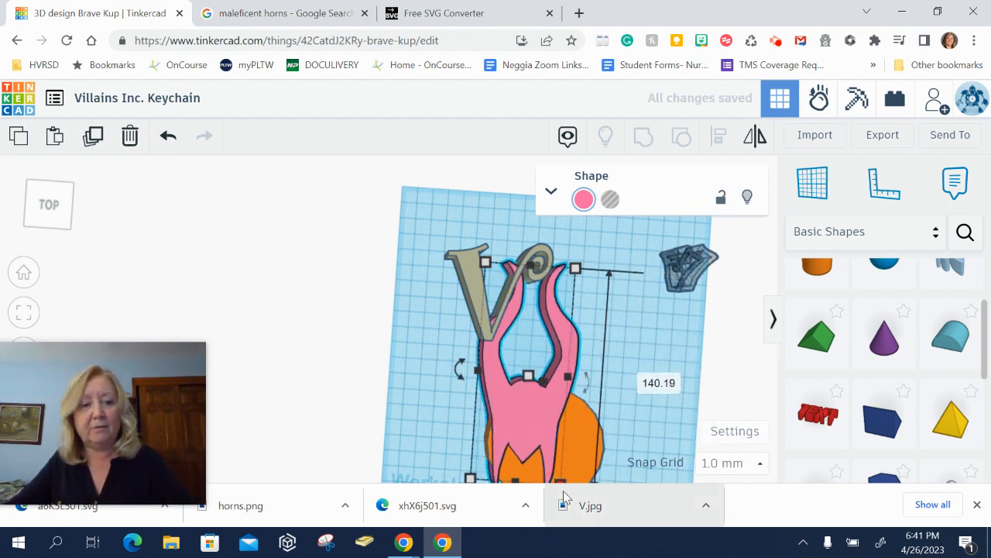
pyautogui.hotkey('ctrl', 'z')
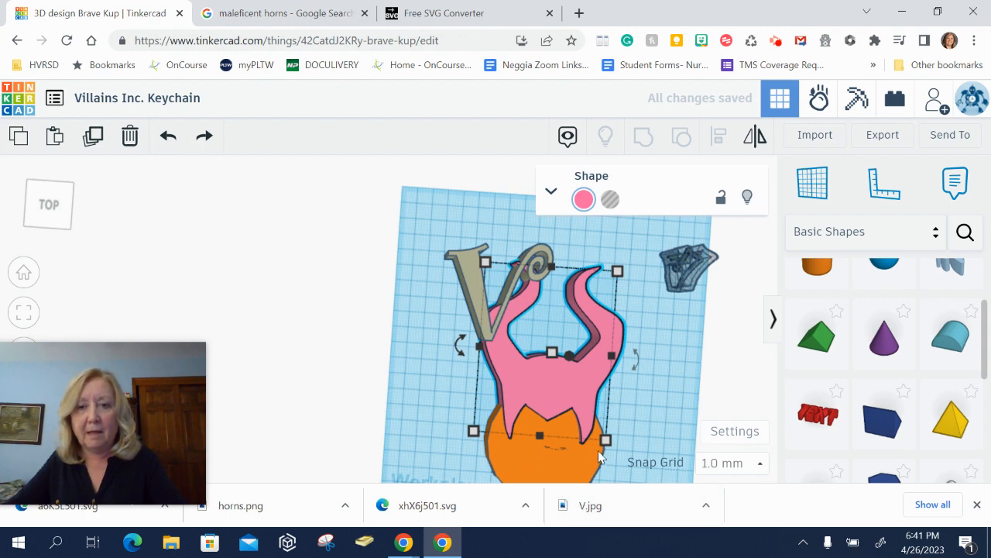
pyautogui.moveTo(607, 447); pyautogui.dragTo(552, 387)
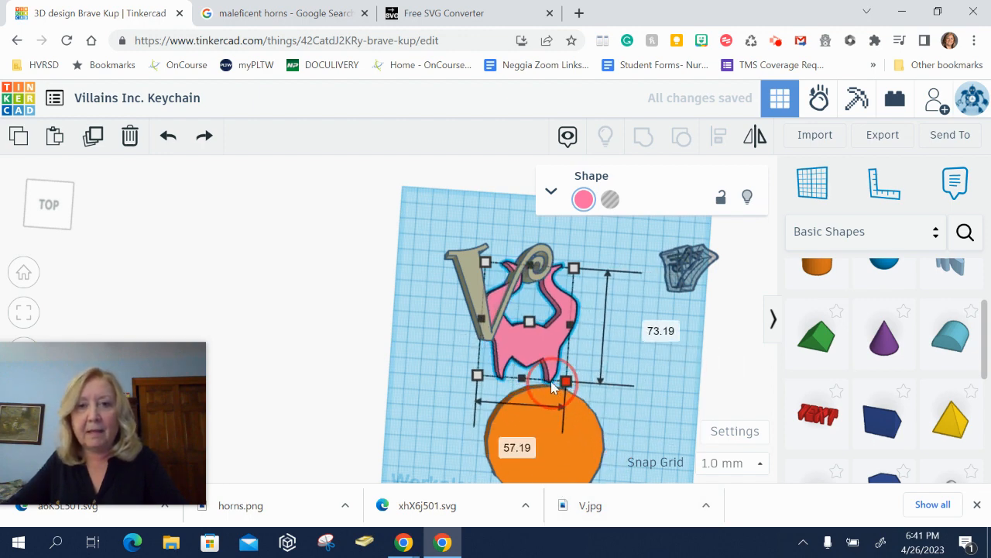
# - Move the cylinder aside and place the horns overlapping the lower right of the V
pyautogui.moveTo(575, 447); pyautogui.dragTo(716, 450)
pyautogui.click(535, 420)
pyautogui.moveTo(475, 402); pyautogui.dragTo(488, 372, button='right')
pyautogui.moveTo(532, 324); pyautogui.dragTo(534, 335)
pyautogui.moveTo(527, 425); pyautogui.dragTo(504, 371, button='right')
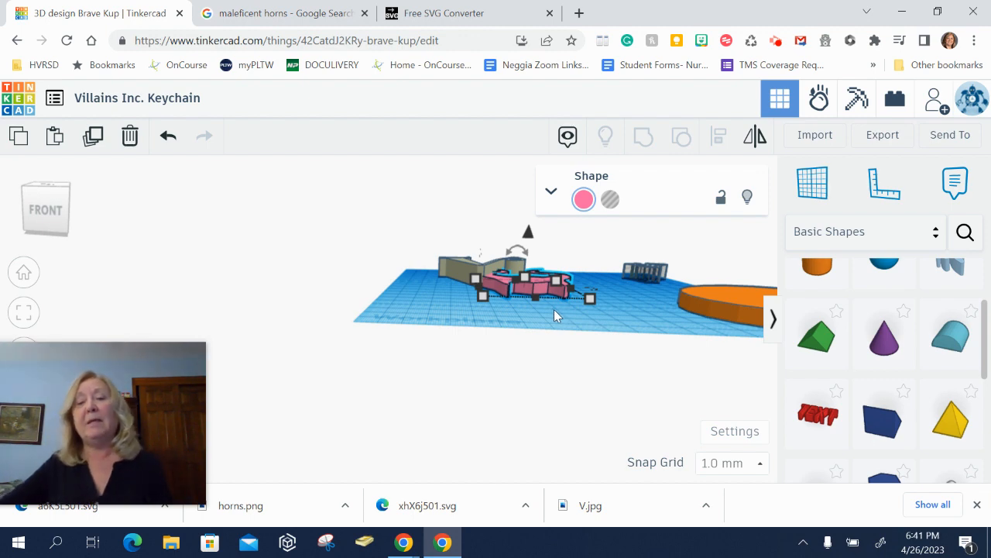
pyautogui.moveTo(555, 310); pyautogui.dragTo(495, 408, button='right')
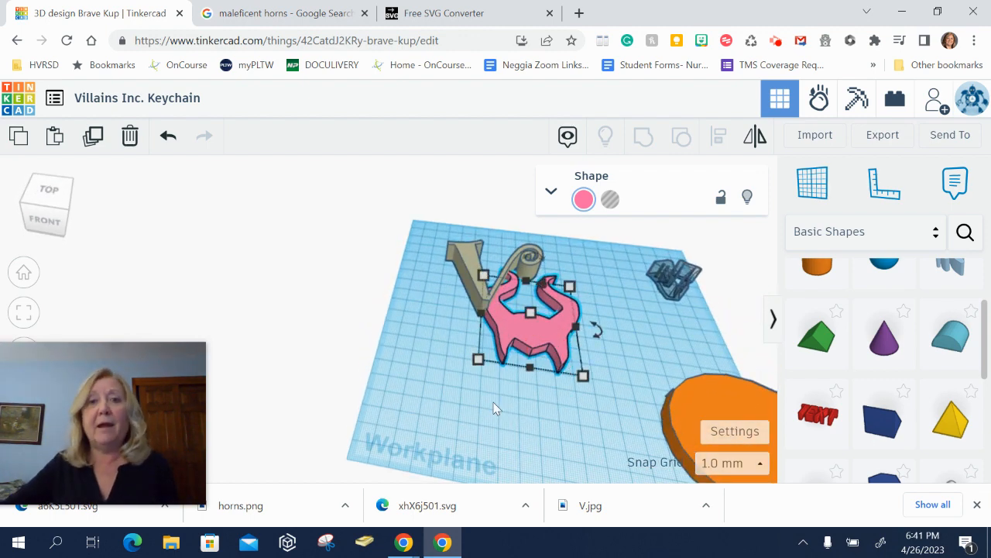
pyautogui.moveTo(461, 356); pyautogui.dragTo(455, 398, button='right')
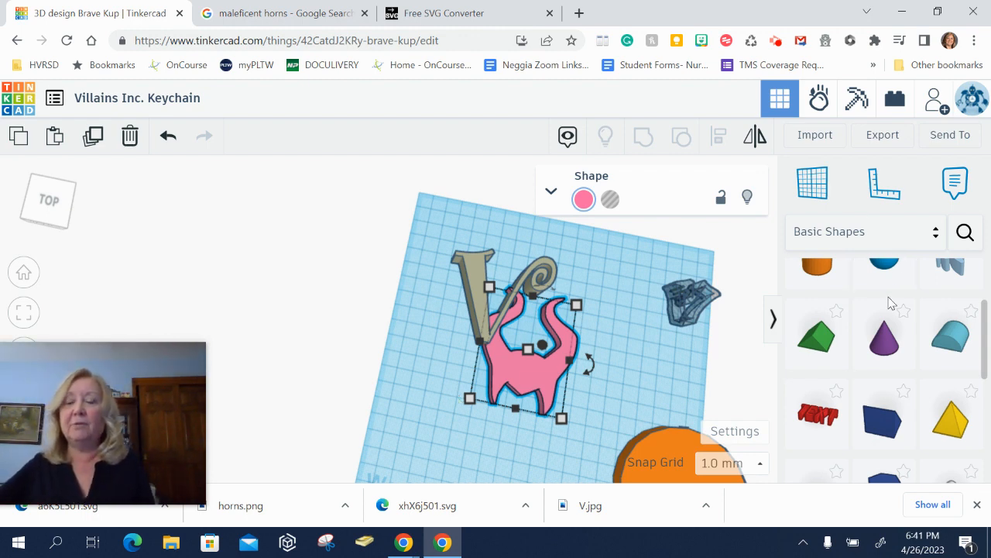
# - Add a cylinder from Basic Shapes to the workplane just above the horn tips
pyautogui.scroll(2, 891, 302)
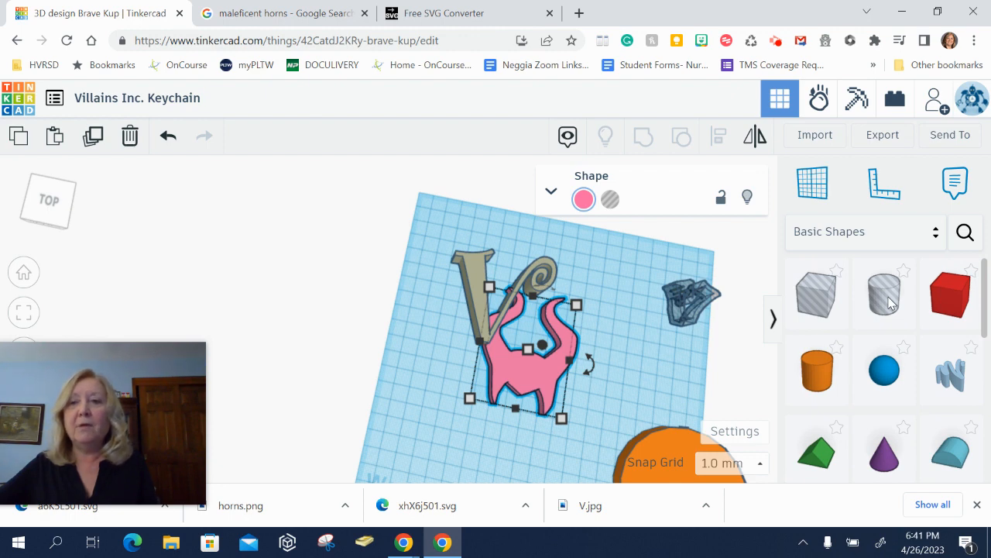
pyautogui.scroll(-5, 889, 304)
pyautogui.scroll(1, 889, 310)
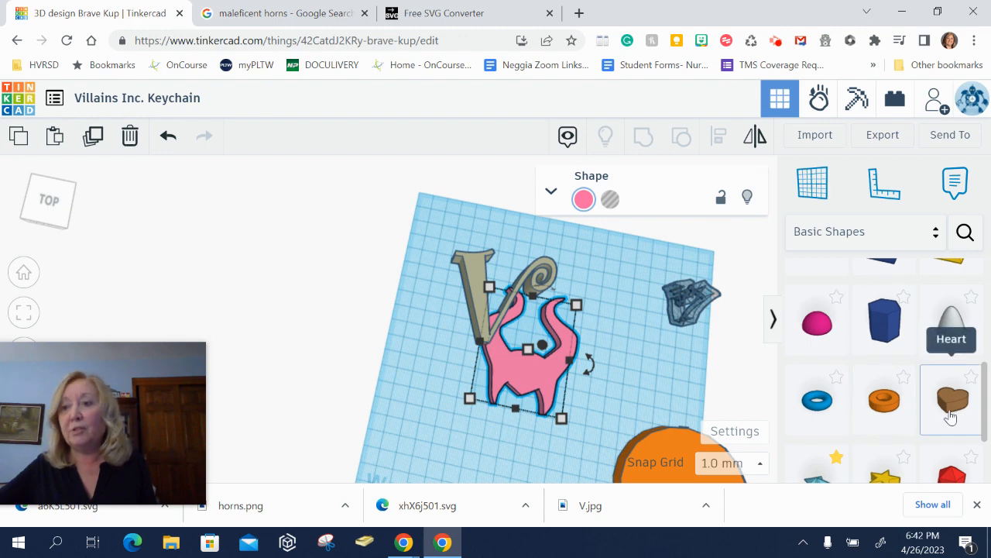
pyautogui.scroll(5, 860, 370)
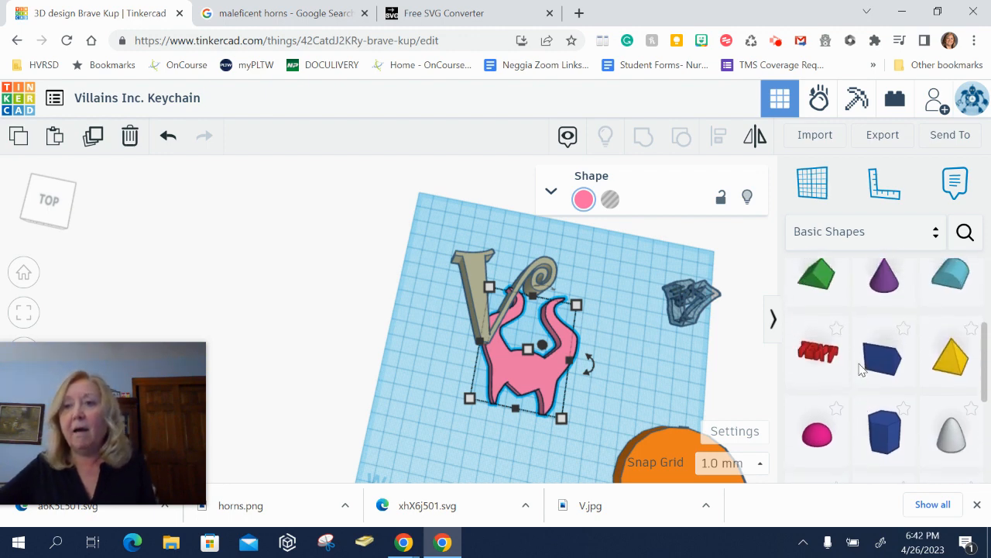
pyautogui.moveTo(819, 376); pyautogui.dragTo(613, 265)
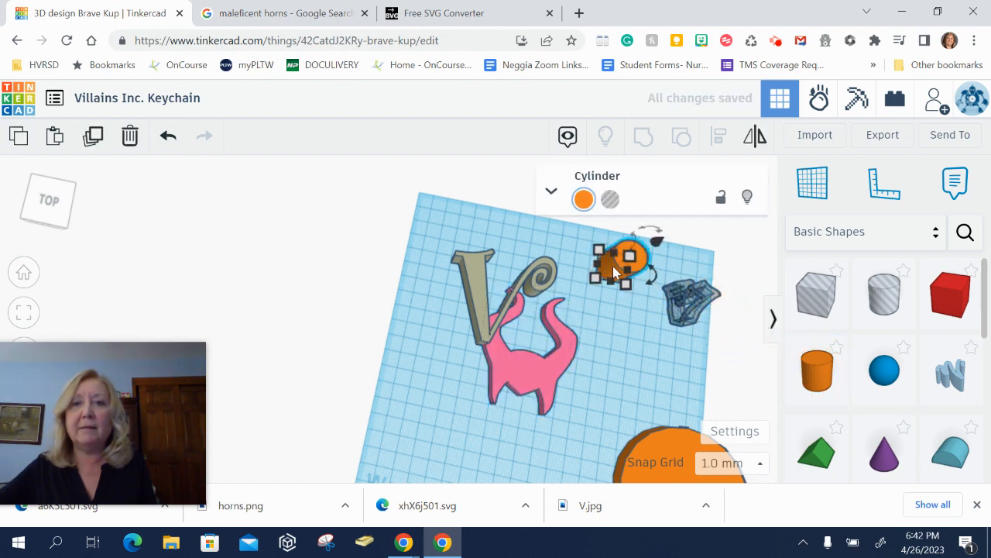
# - Duplicate the small cylinder and move the copy just below the original
pyautogui.moveTo(630, 321); pyautogui.dragTo(631, 297, button='right')
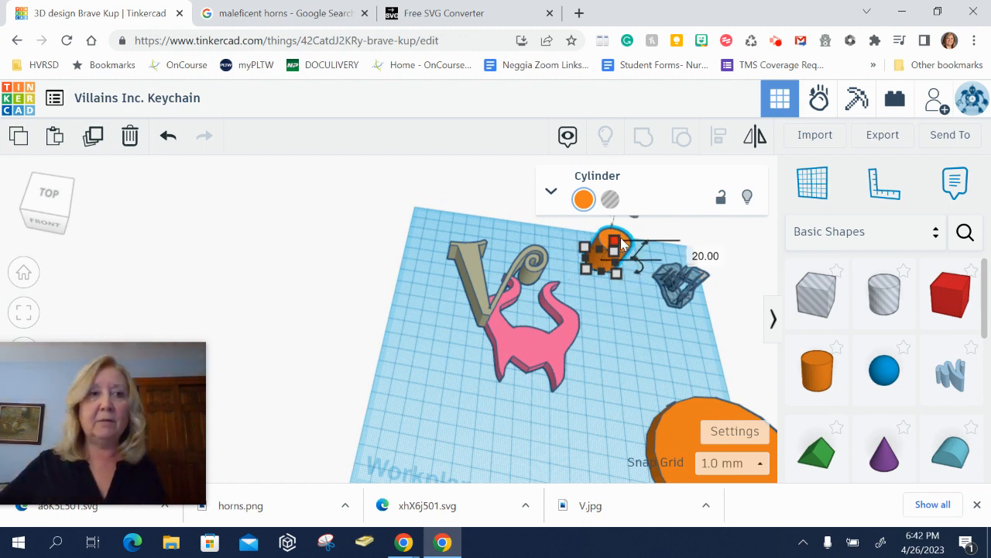
pyautogui.click(92, 137)
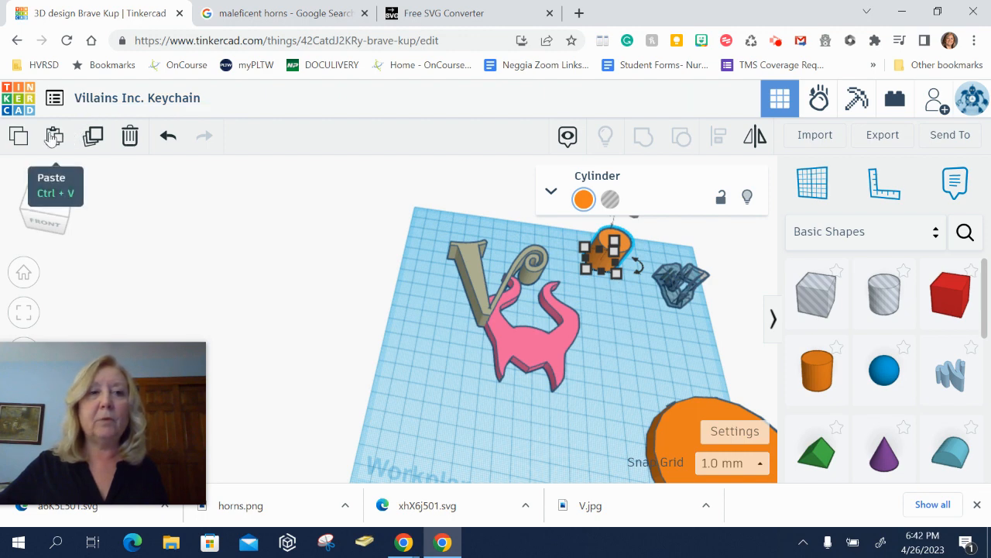
pyautogui.click(680, 253)
pyautogui.moveTo(614, 258); pyautogui.dragTo(617, 304)
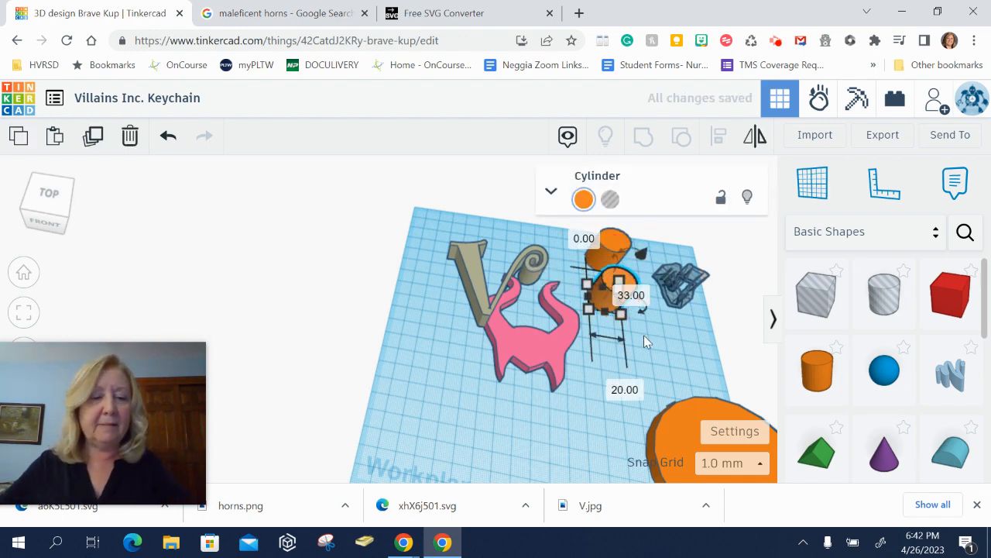
# - Stretch the copied cylinder to about 71 mm tall and turn it into a hole
pyautogui.moveTo(649, 335); pyautogui.dragTo(654, 324, button='right')
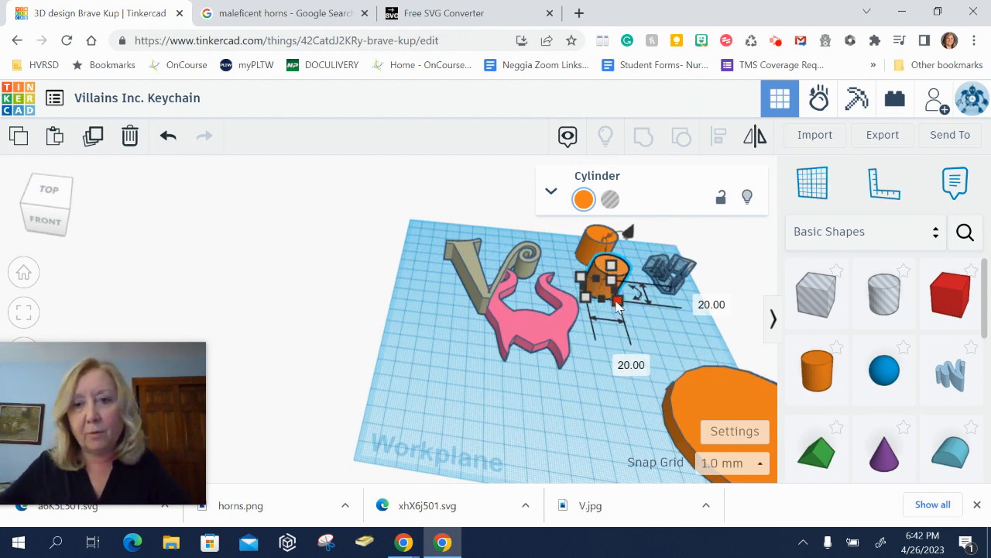
pyautogui.moveTo(619, 307); pyautogui.dragTo(605, 294)
pyautogui.moveTo(595, 260); pyautogui.dragTo(649, 201)
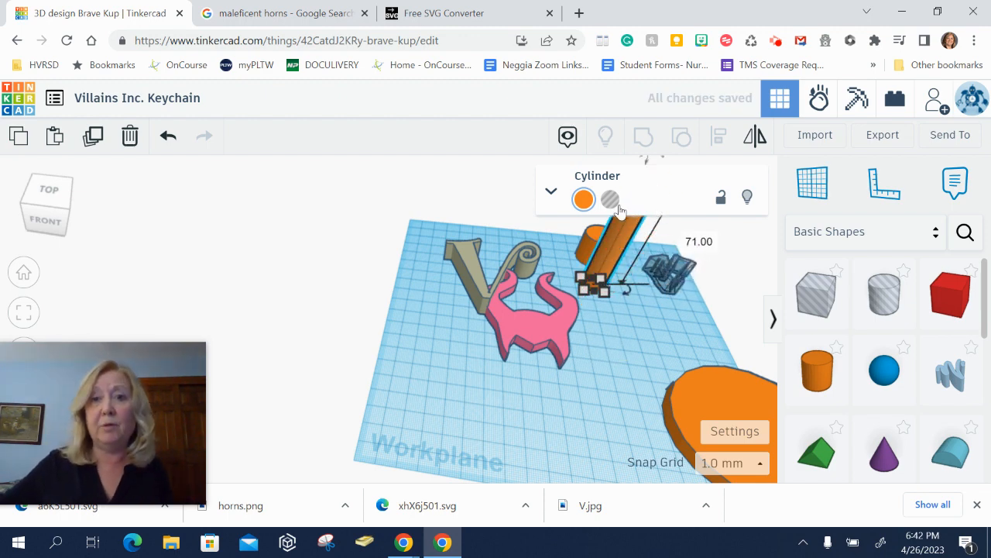
pyautogui.click(611, 201)
# - Resize the hole cylinder to about 12 mm across and position it over the solid cylinder
pyautogui.moveTo(647, 316); pyautogui.dragTo(645, 325, button='right')
pyautogui.moveTo(651, 318); pyautogui.dragTo(636, 451, button='middle')
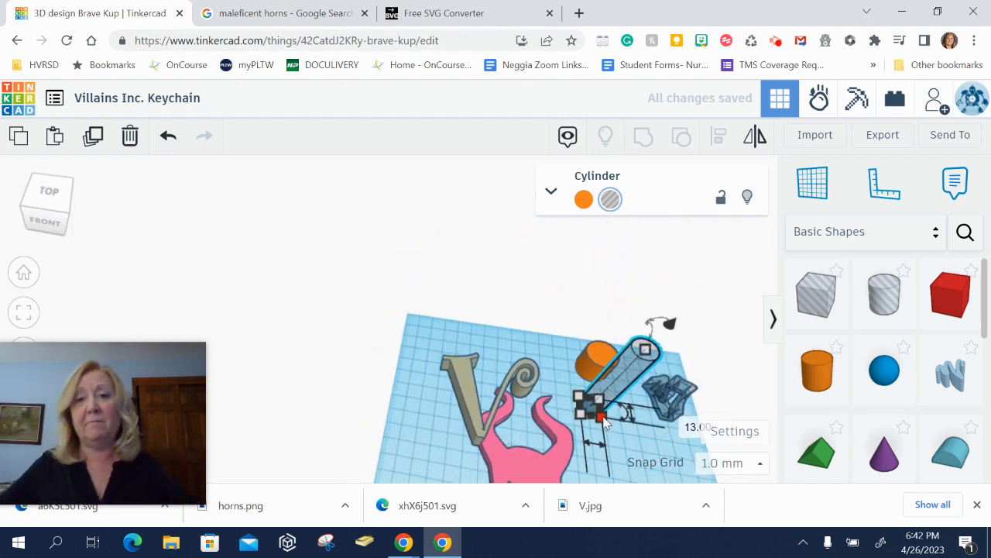
pyautogui.click(604, 418)
pyautogui.moveTo(603, 416)
pyautogui.mouseDown()
pyautogui.moveTo(602, 399)
pyautogui.moveTo(604, 420)
pyautogui.mouseUp()
pyautogui.moveTo(607, 424); pyautogui.dragTo(600, 389, button='right')
pyautogui.click(632, 405)
pyautogui.moveTo(631, 411)
pyautogui.mouseDown()
pyautogui.moveTo(618, 385)
pyautogui.moveTo(648, 419)
pyautogui.mouseUp()
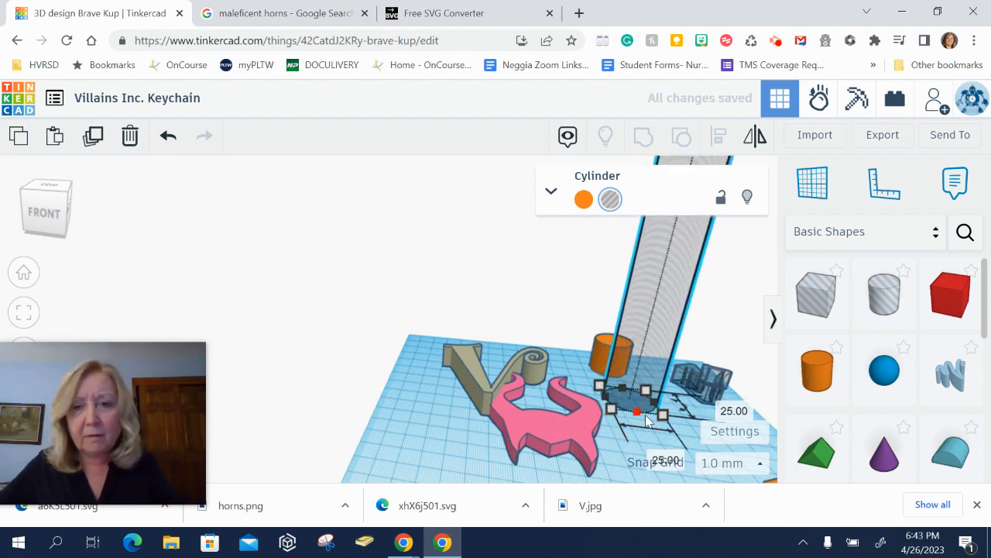
pyautogui.hotkey('ctrl', 'z')
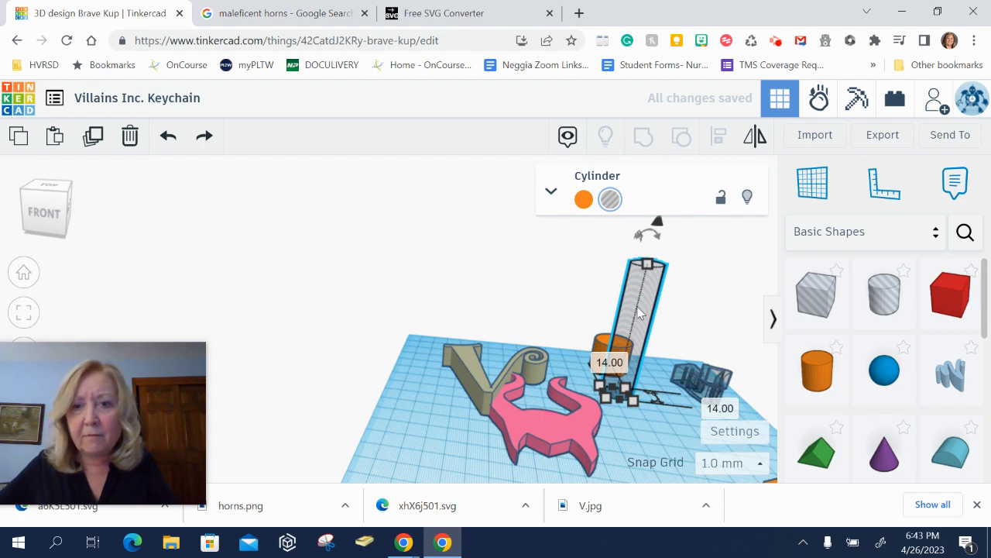
pyautogui.moveTo(647, 310); pyautogui.dragTo(631, 350, button='right')
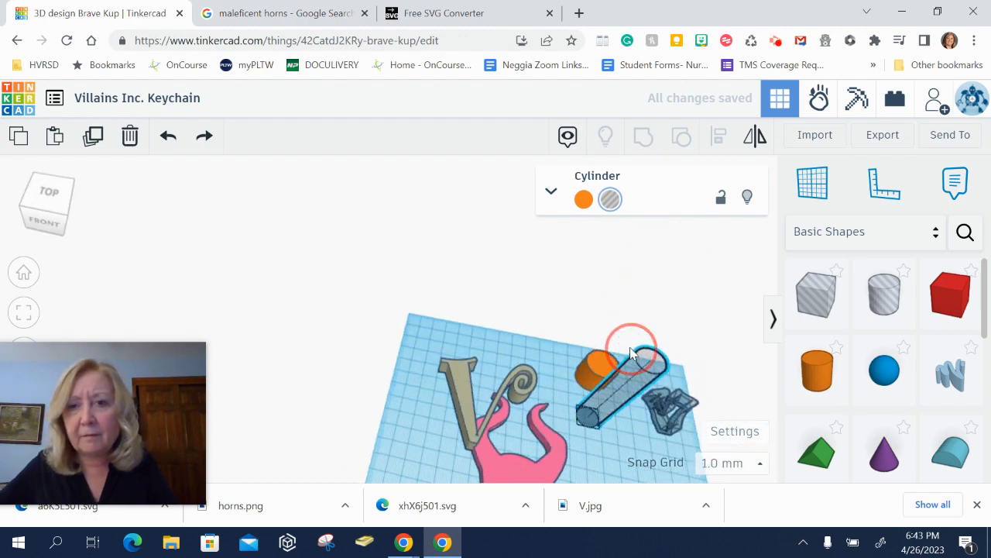
pyautogui.moveTo(606, 431); pyautogui.dragTo(594, 411)
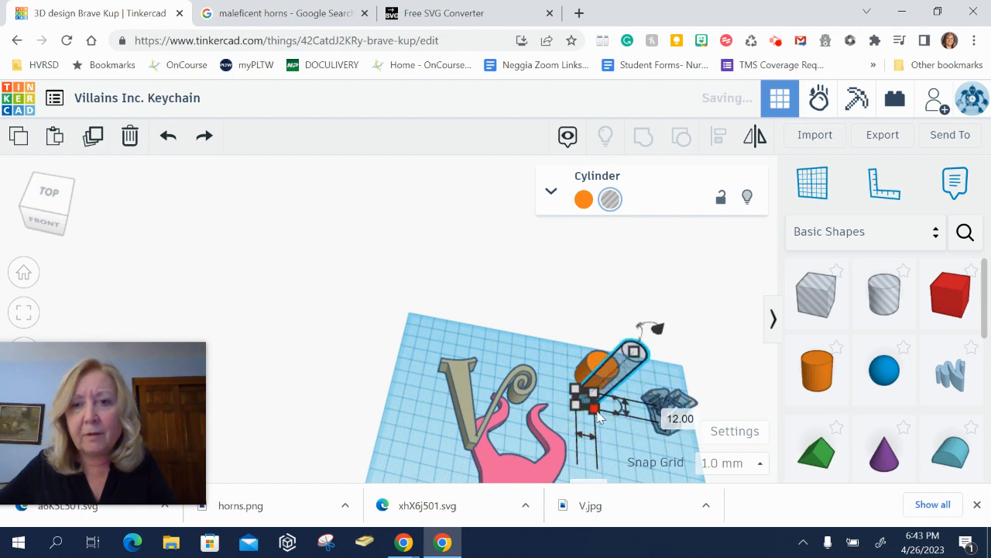
pyautogui.moveTo(619, 370)
pyautogui.mouseDown()
pyautogui.moveTo(610, 359)
pyautogui.moveTo(610, 367)
pyautogui.mouseUp()
# - Select the solid cylinder and the hole together and group them into a ring
pyautogui.scroll(4, 615, 416)
pyautogui.scroll(3, 609, 412)
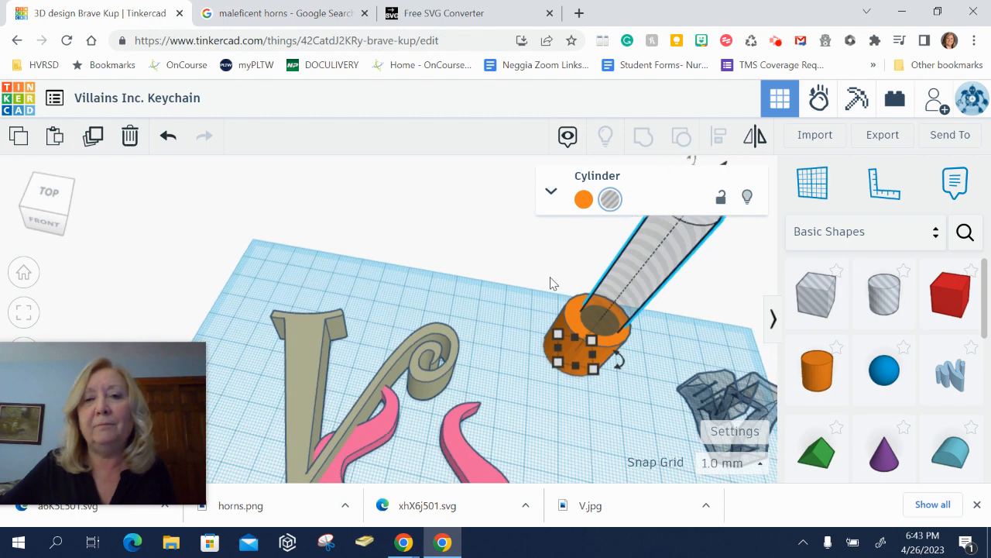
pyautogui.moveTo(543, 264); pyautogui.dragTo(636, 414)
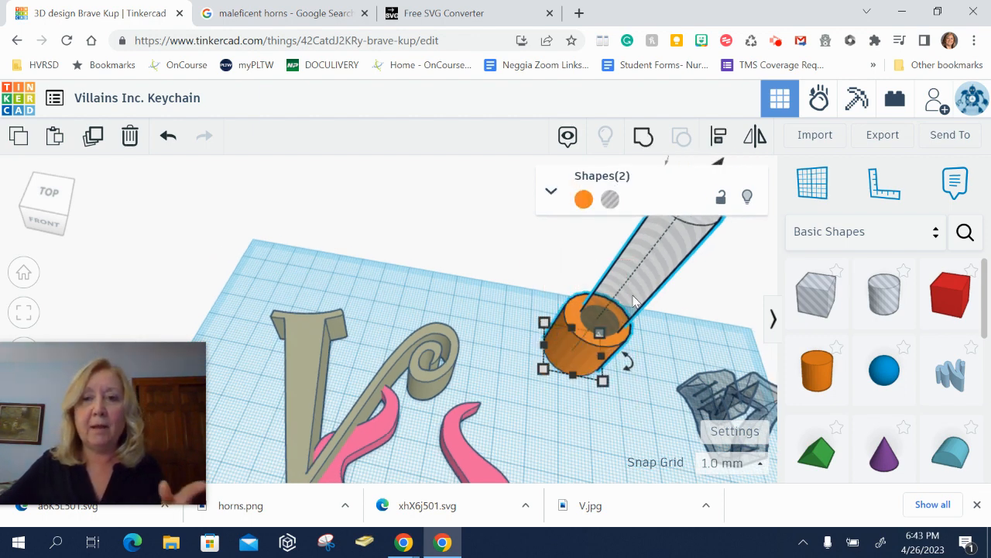
pyautogui.click(570, 327)
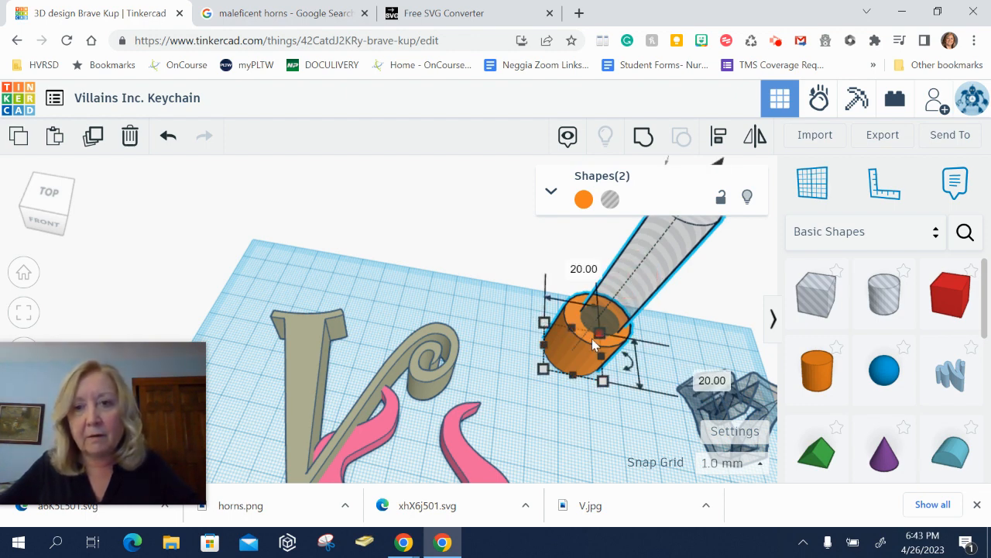
pyautogui.click(569, 352)
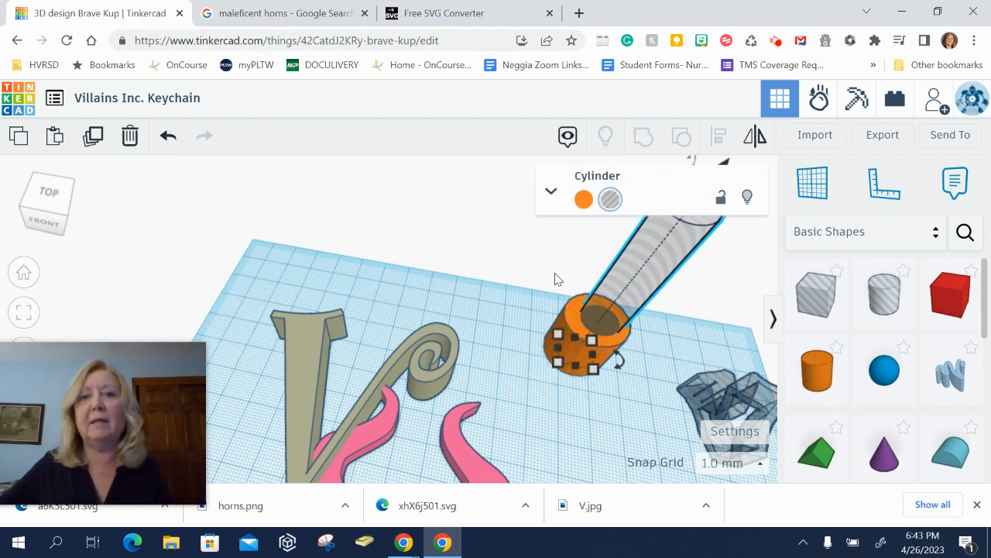
pyautogui.moveTo(547, 264); pyautogui.dragTo(631, 412)
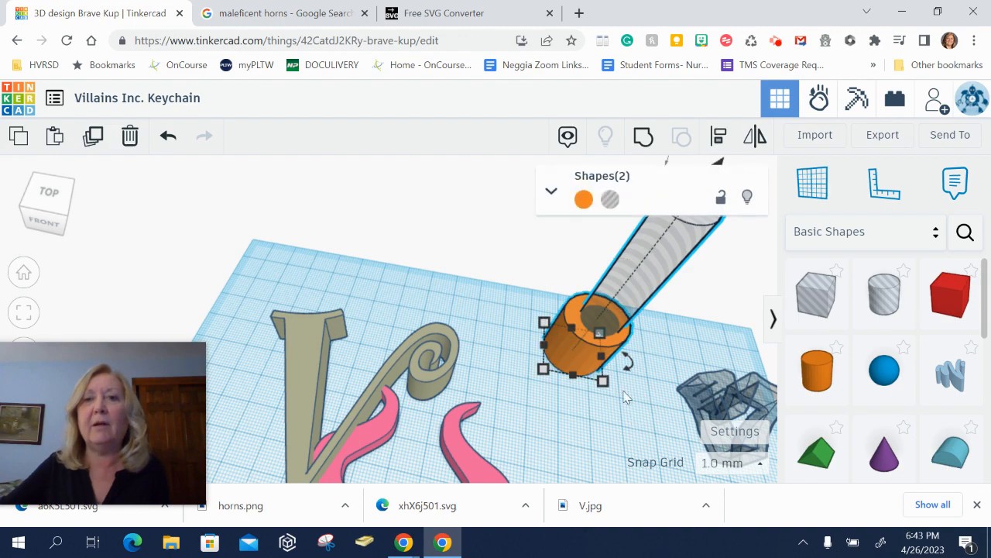
pyautogui.click(643, 147)
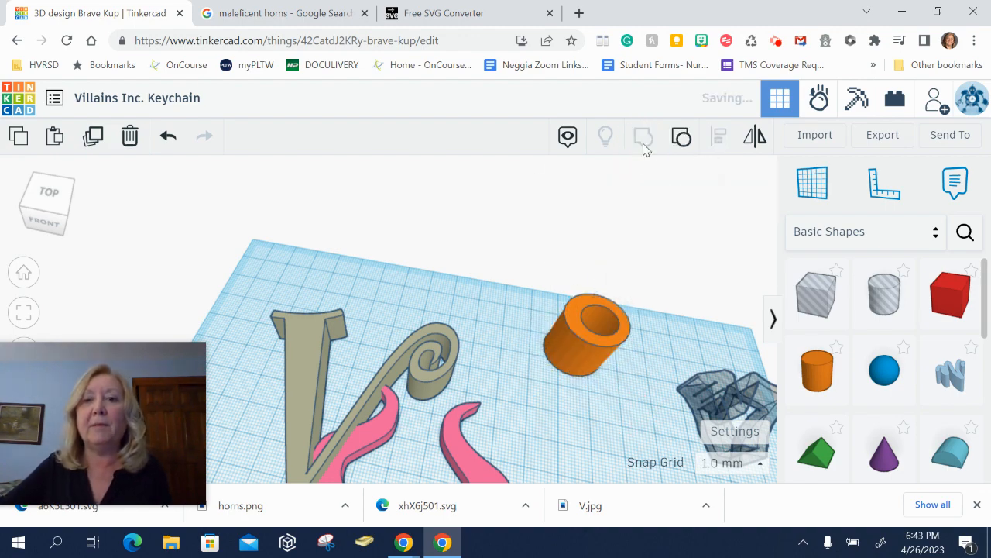
# - Ungroup the ring, center-align the hole and cylinder in both directions, and regroup them
pyautogui.moveTo(612, 310); pyautogui.dragTo(608, 336, button='right')
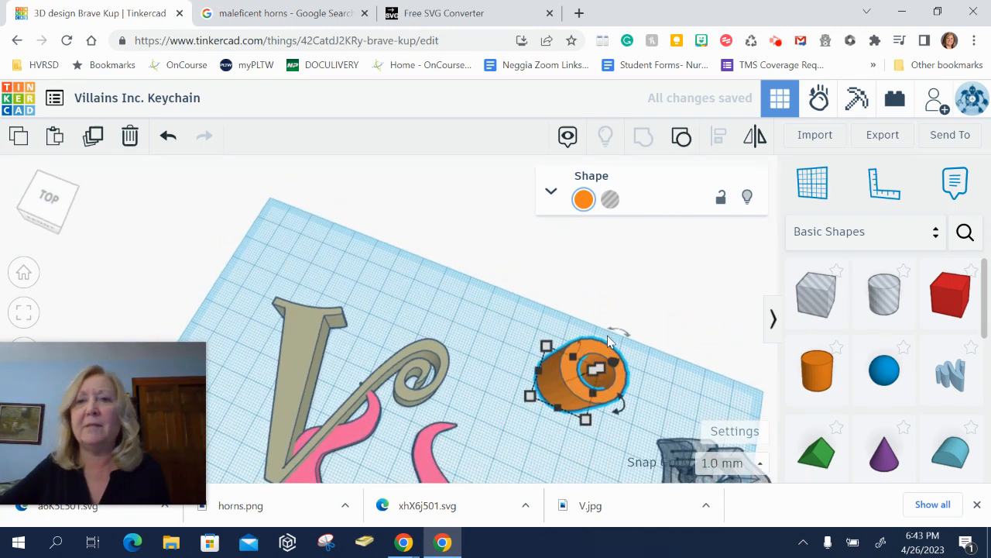
pyautogui.click(681, 140)
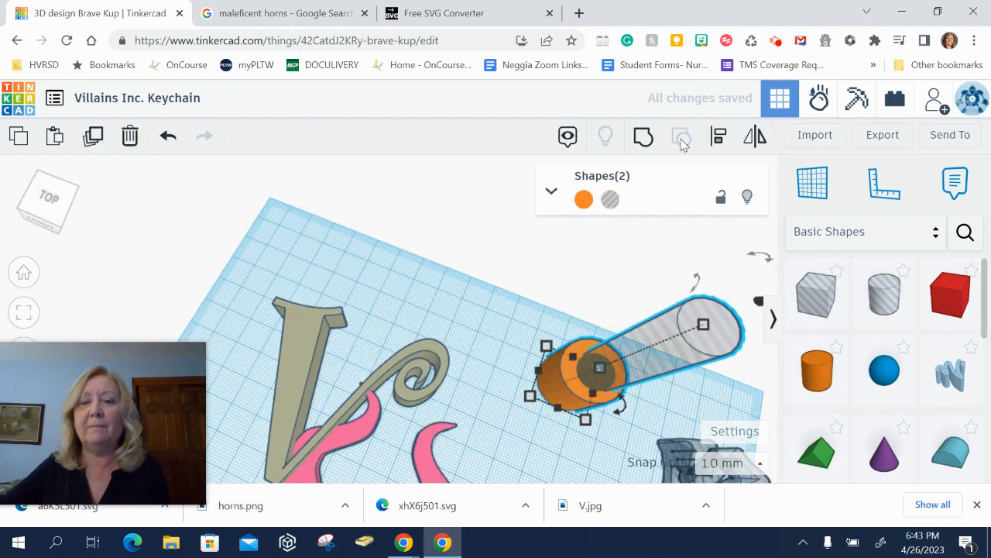
pyautogui.click(720, 137)
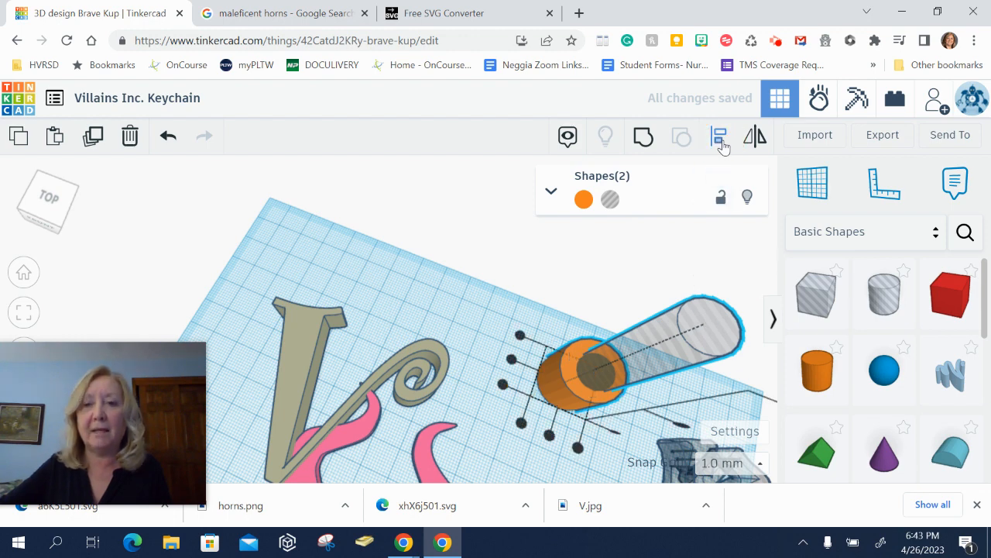
pyautogui.click(548, 436)
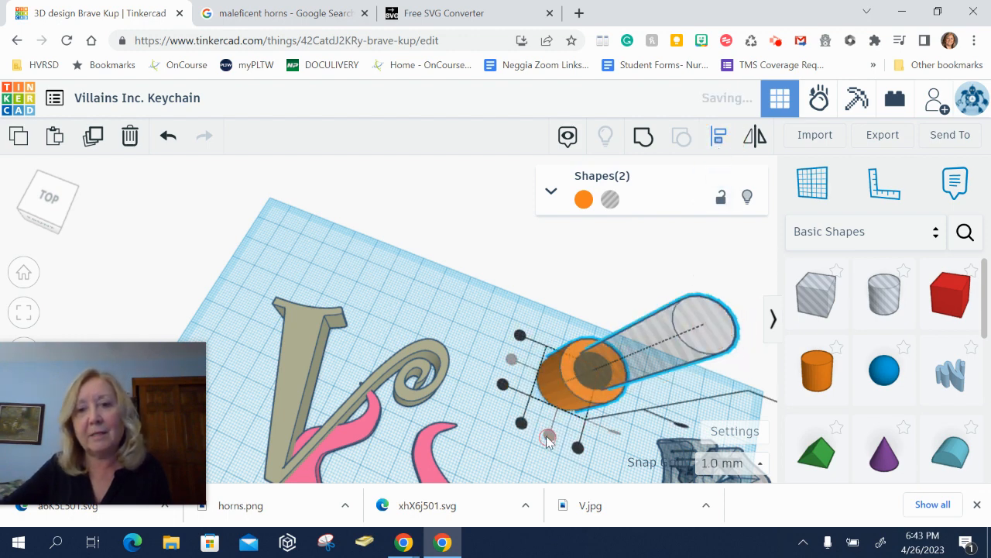
pyautogui.click(521, 343)
pyautogui.moveTo(582, 262); pyautogui.dragTo(643, 446)
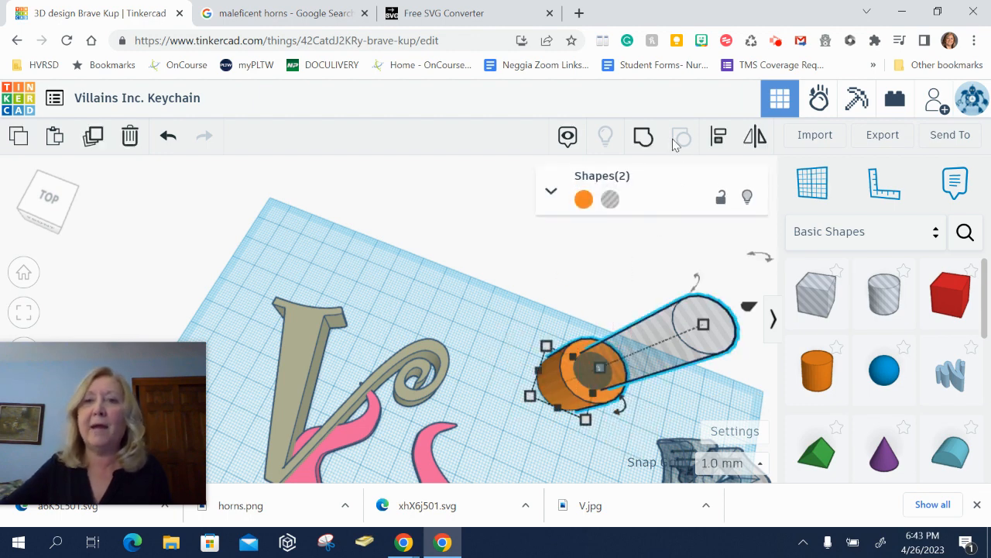
pyautogui.click(641, 137)
pyautogui.click(675, 275)
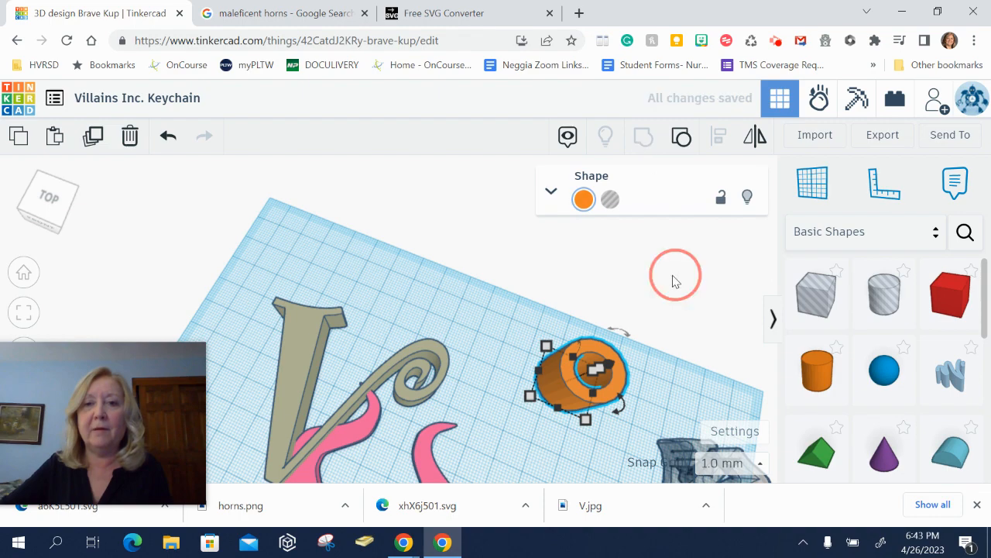
pyautogui.moveTo(608, 432); pyautogui.dragTo(625, 360, button='right')
pyautogui.click(603, 342)
pyautogui.moveTo(599, 320); pyautogui.dragTo(511, 395)
pyautogui.hotkey('ctrl', 'z')
pyautogui.click(621, 400)
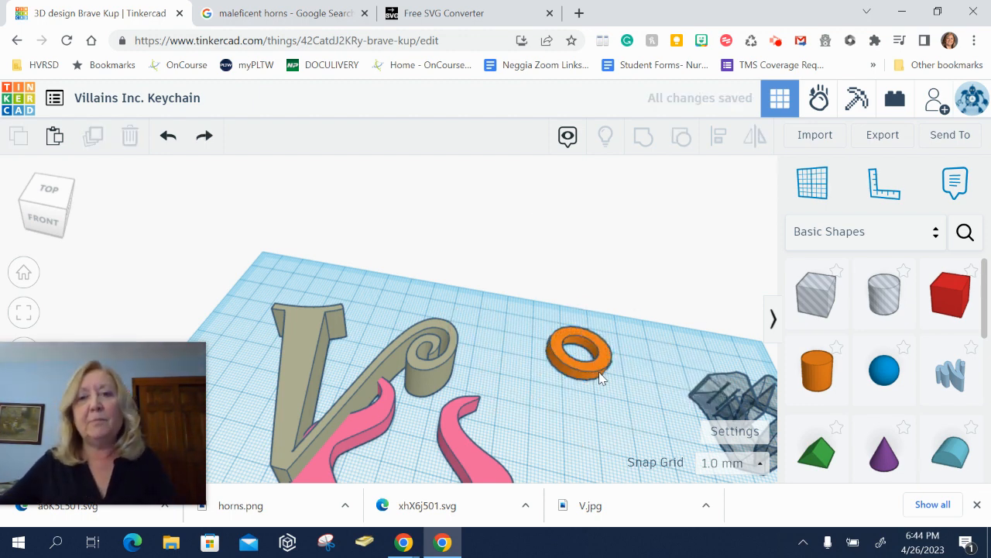
# - Move the ring onto the top of the V's left arm and nudge it slightly down
pyautogui.moveTo(596, 377); pyautogui.dragTo(286, 328)
pyautogui.moveTo(307, 354); pyautogui.dragTo(342, 407, button='right')
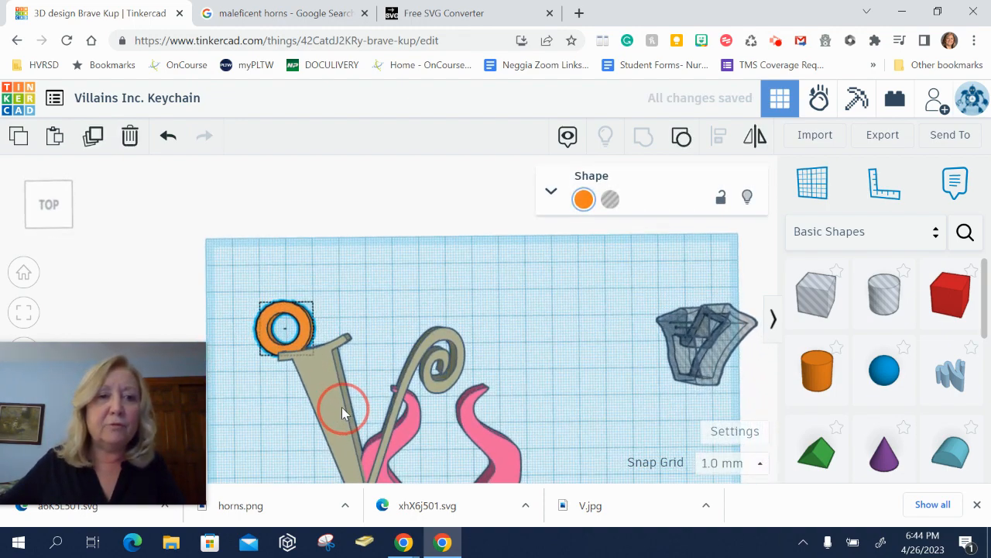
pyautogui.click(304, 340)
pyautogui.click(349, 297)
pyautogui.click(300, 316)
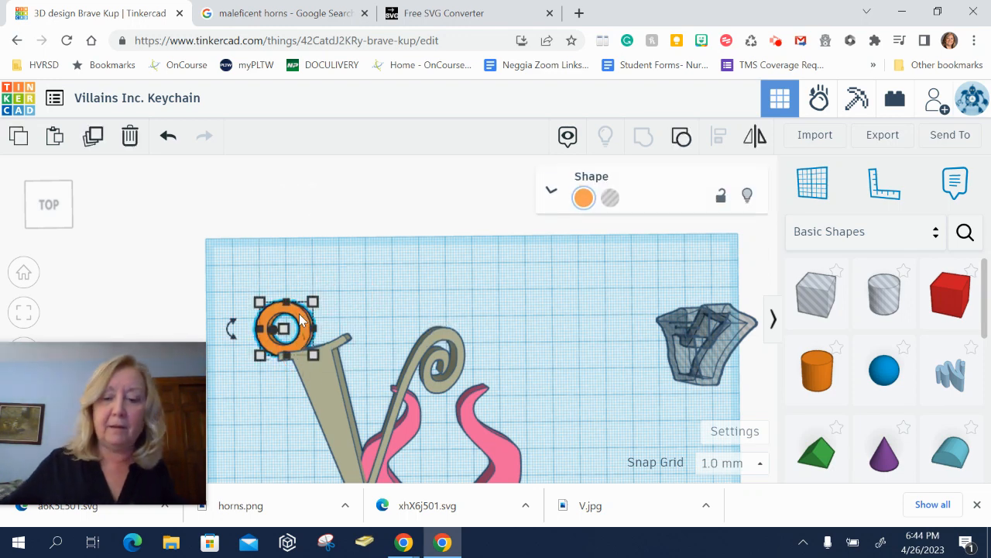
pyautogui.press('Down')
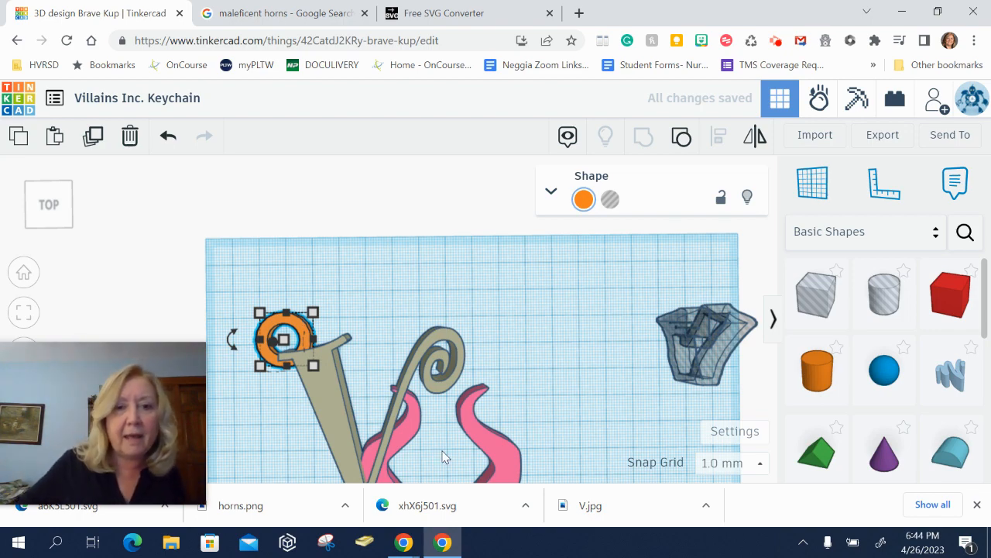
# - Group the V, the horns and the ring into a single keychain shape
pyautogui.moveTo(524, 385); pyautogui.dragTo(518, 339, button='right')
pyautogui.scroll(-5, 518, 336)
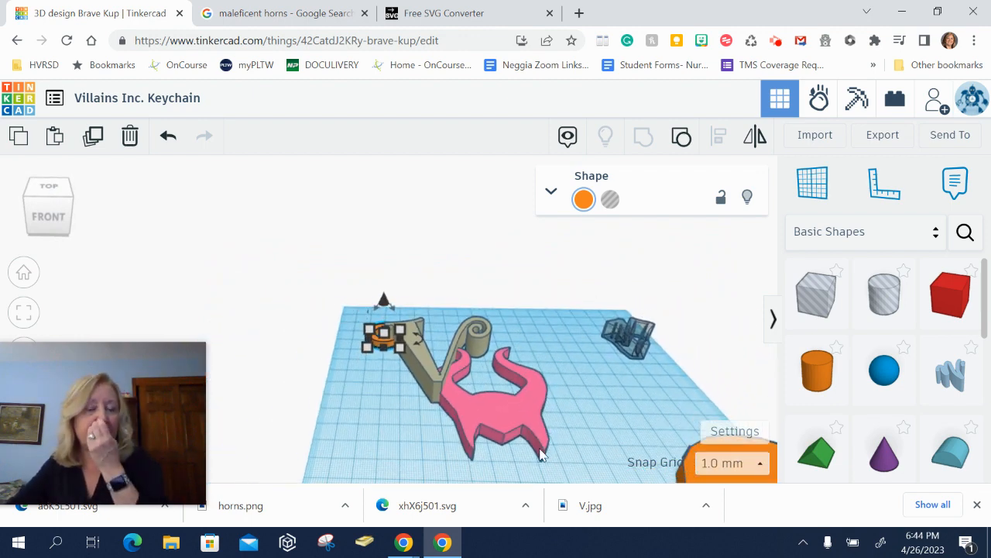
pyautogui.moveTo(341, 318); pyautogui.dragTo(553, 460)
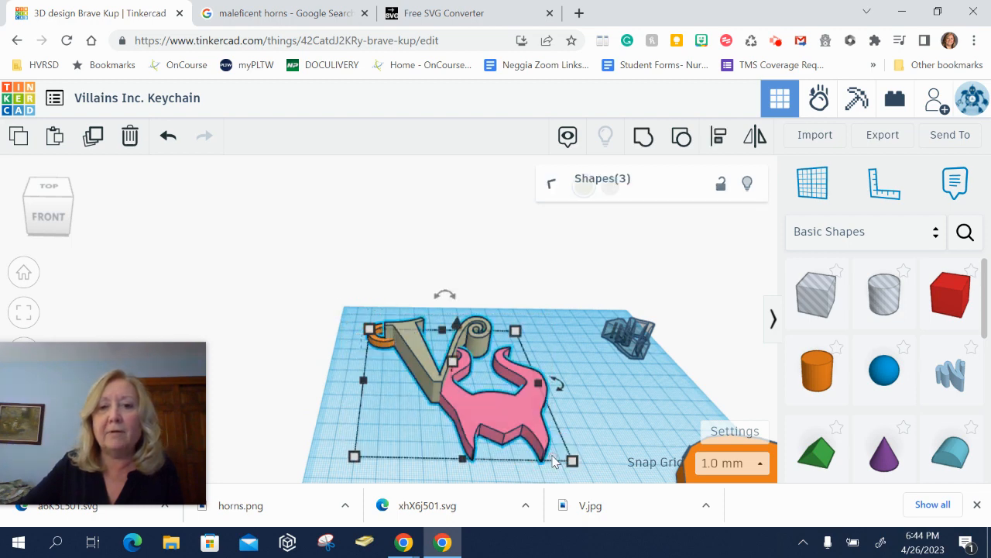
pyautogui.click(642, 138)
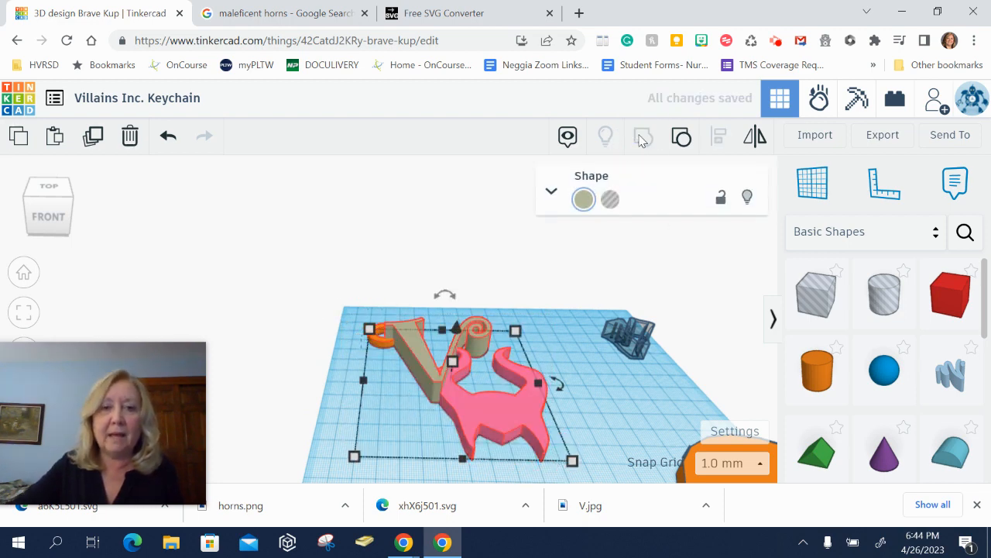
# - Delete the leftover hollow horns import sitting at the workplane edge
pyautogui.moveTo(555, 350); pyautogui.dragTo(532, 424, button='right')
pyautogui.moveTo(522, 433); pyautogui.dragTo(536, 350, button='middle')
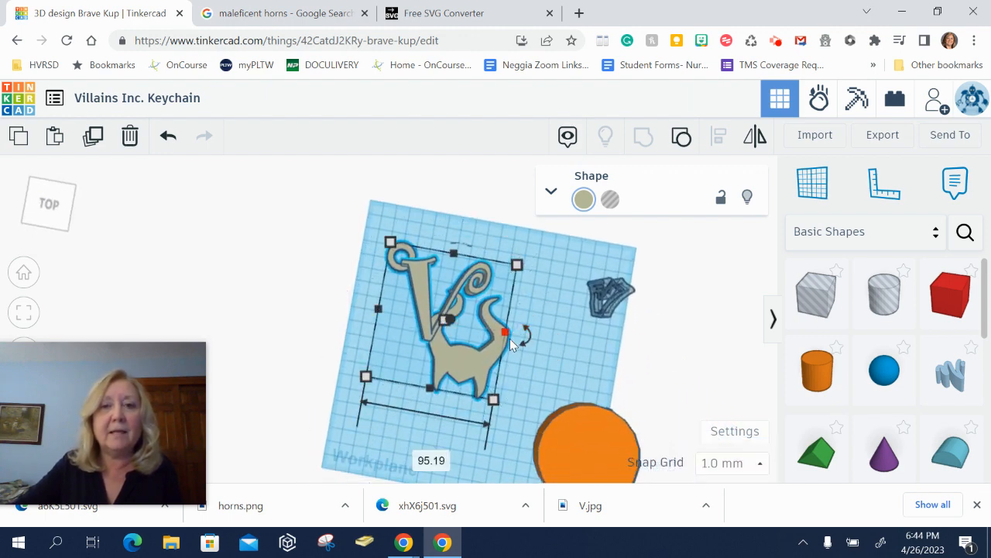
pyautogui.click(604, 306)
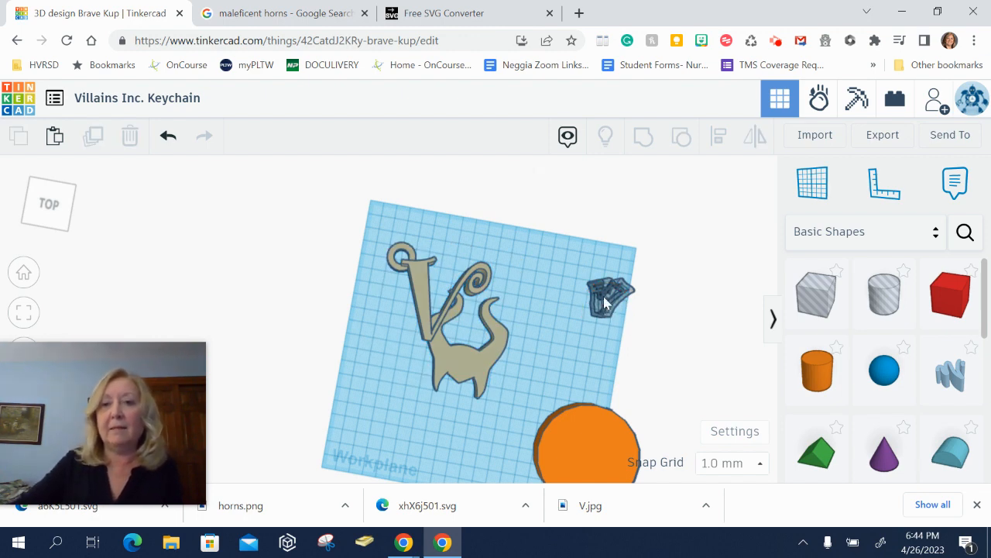
pyautogui.click(605, 304)
pyautogui.press('Delete')
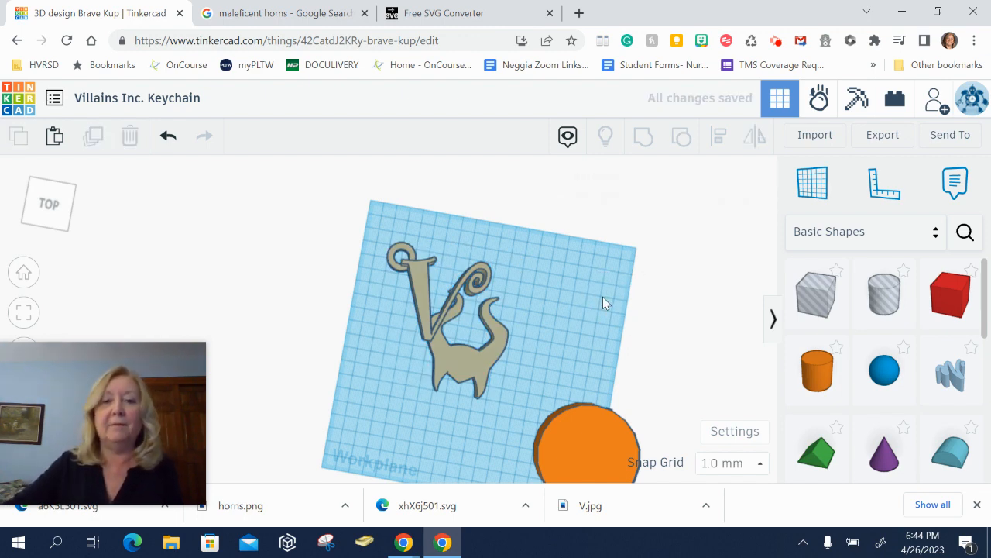
# - Move the keychain toward the right edge and bring the large cylinder onto the workplane center
pyautogui.moveTo(472, 360); pyautogui.dragTo(671, 333)
pyautogui.click(599, 453)
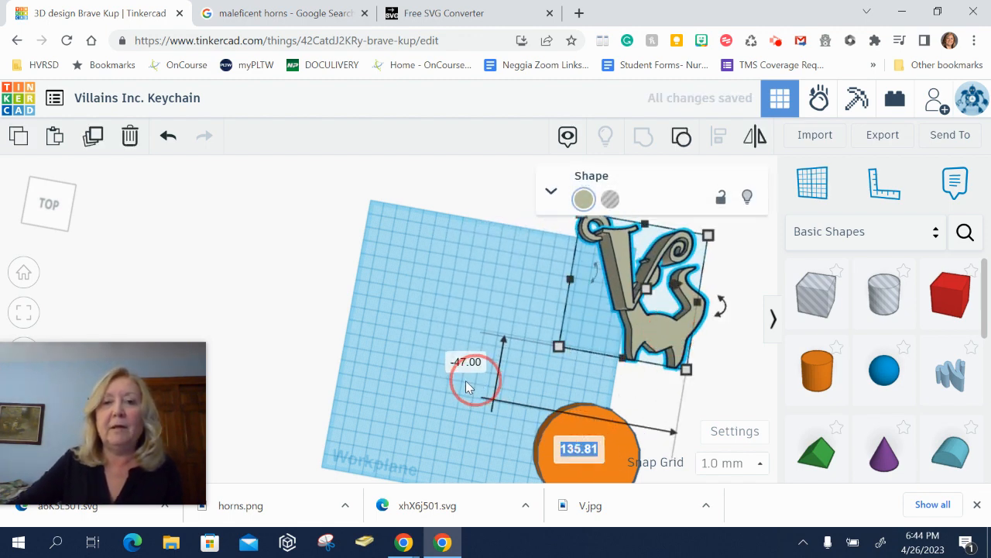
pyautogui.click(496, 423)
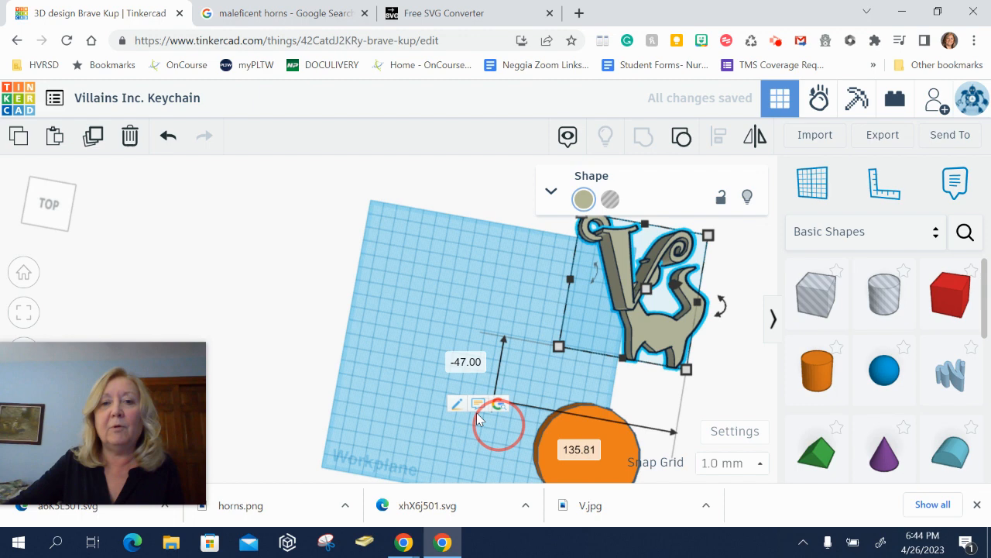
pyautogui.click(408, 285)
pyautogui.moveTo(578, 456); pyautogui.dragTo(442, 343)
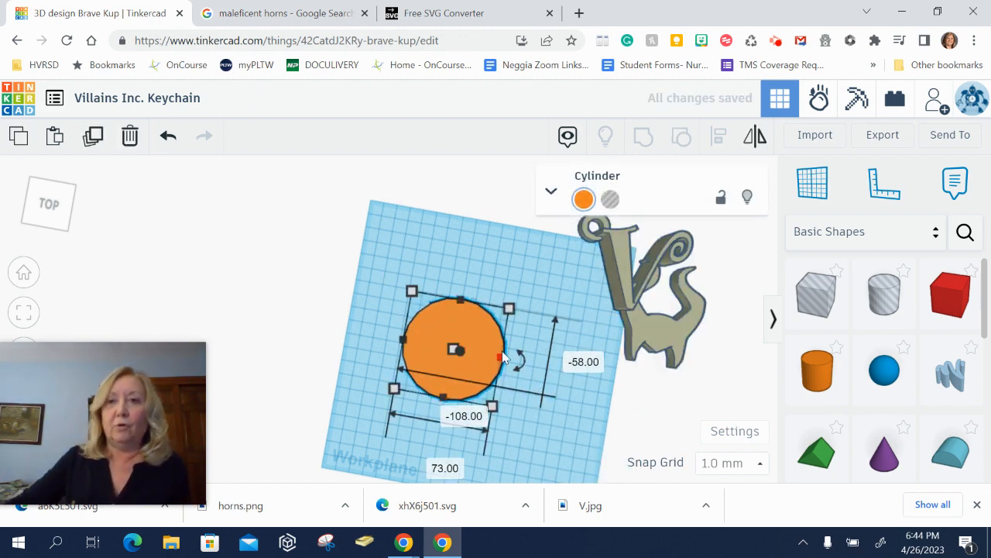
# - Import the V.svg file onto the workplane with a reduced scale percentage
pyautogui.click(817, 138)
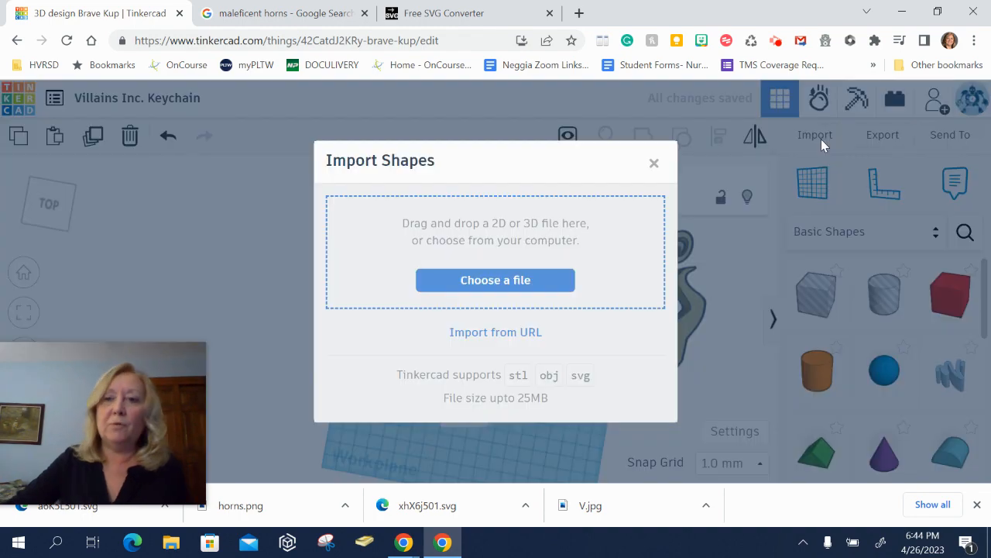
pyautogui.click(542, 284)
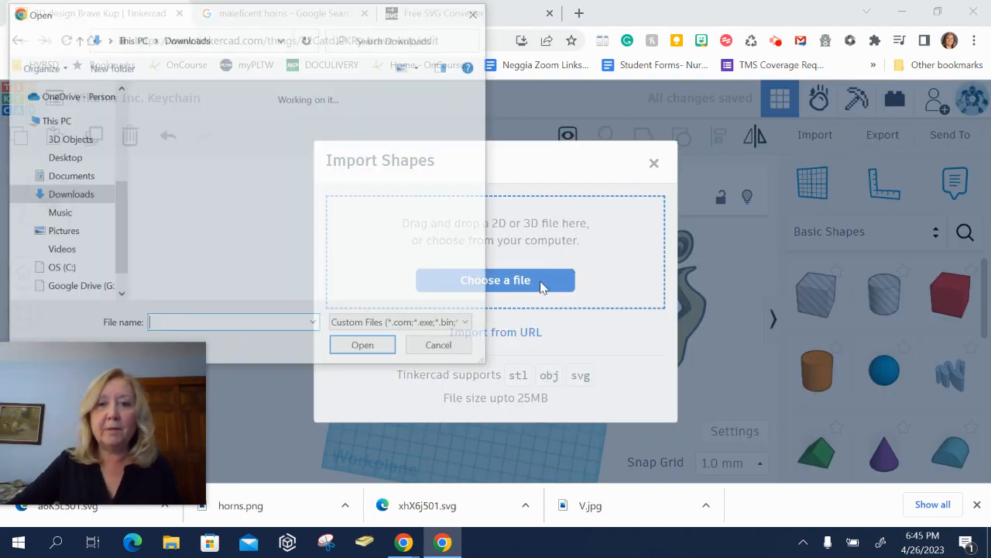
pyautogui.doubleClick(287, 162)
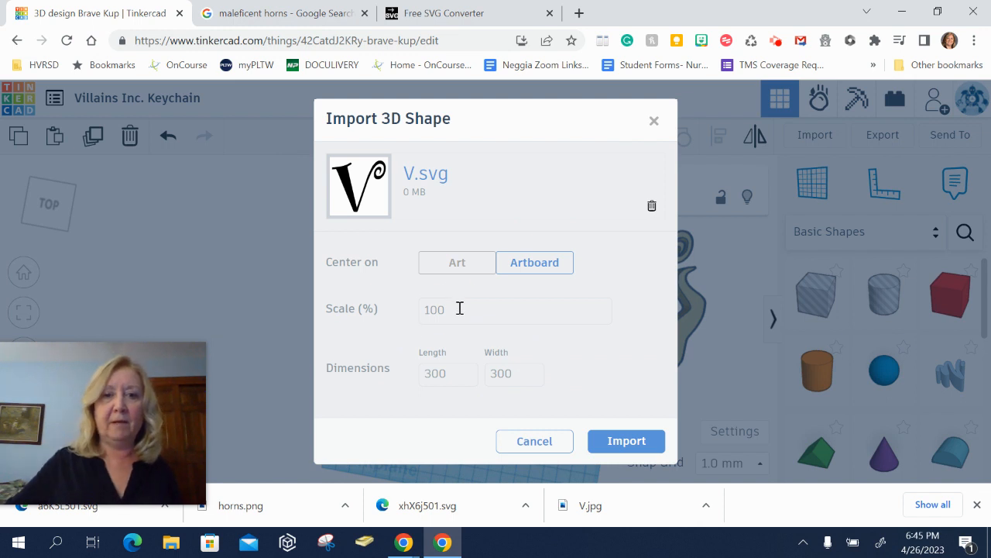
pyautogui.moveTo(460, 306); pyautogui.dragTo(408, 312)
pyautogui.write('30')
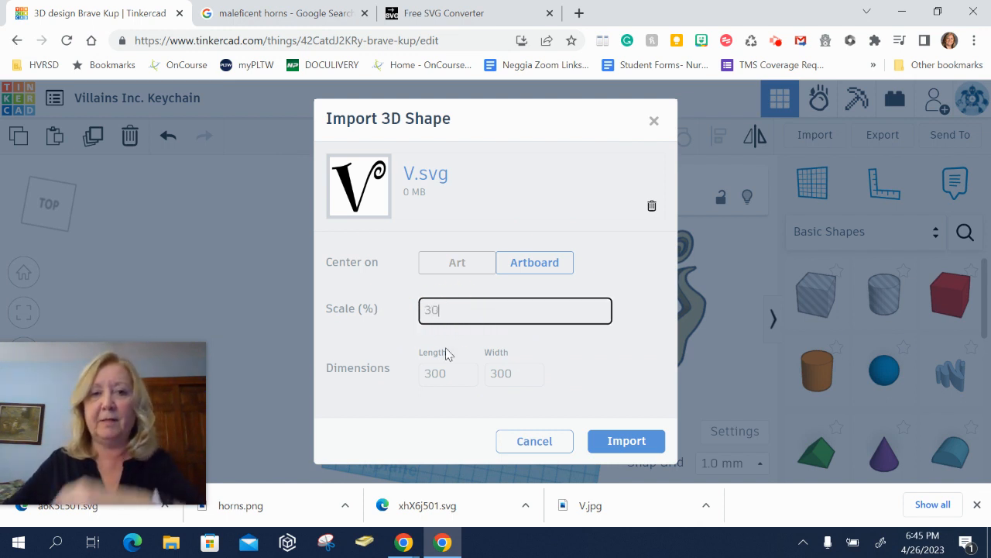
pyautogui.click(607, 441)
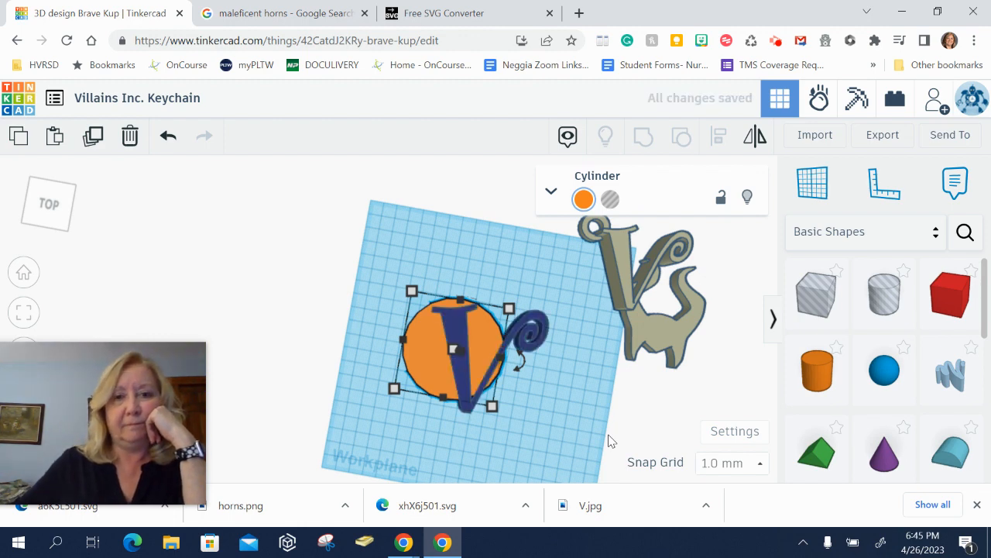
# - Move the imported V off the large cylinder toward the workplane's upper-left corner
pyautogui.click(531, 334)
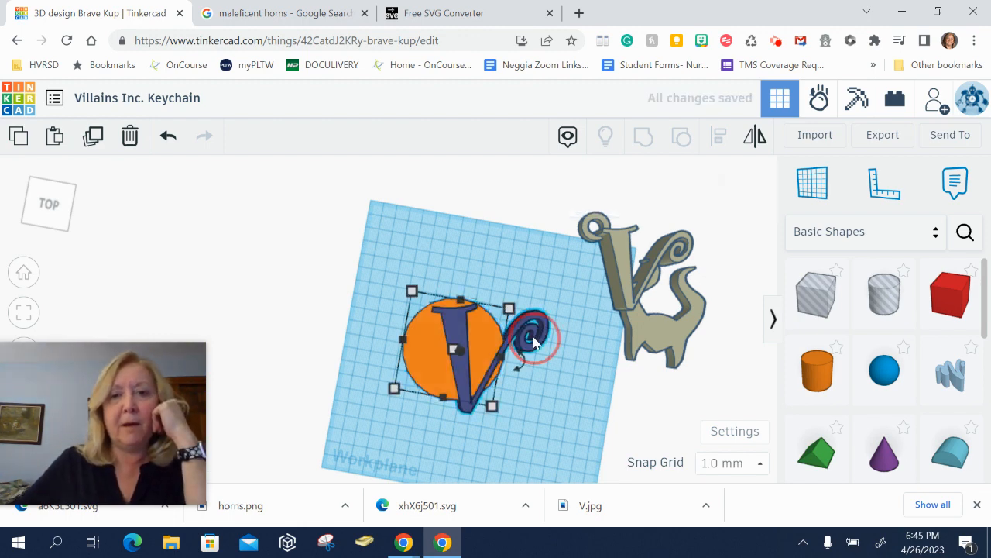
pyautogui.click(566, 382)
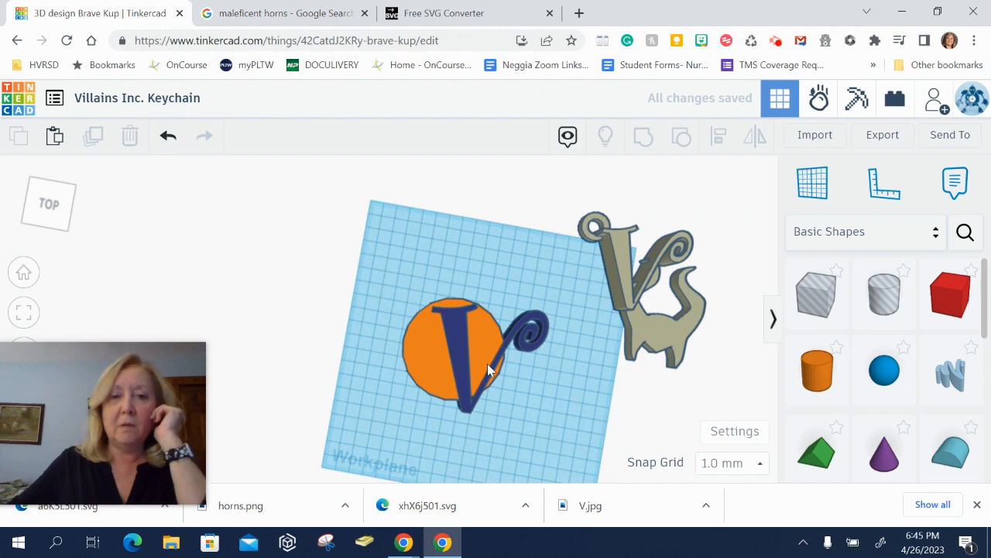
pyautogui.click(465, 413)
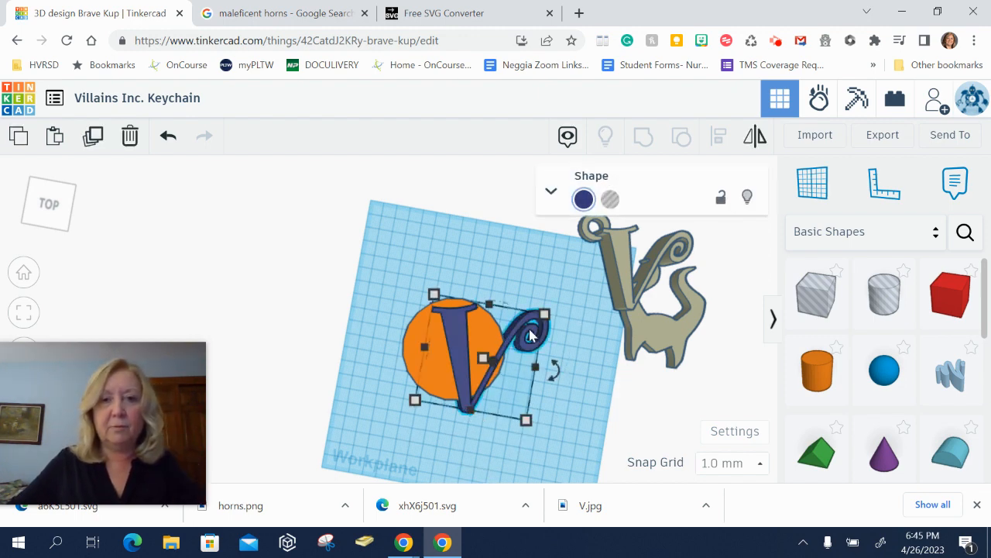
pyautogui.moveTo(513, 335); pyautogui.dragTo(441, 221)
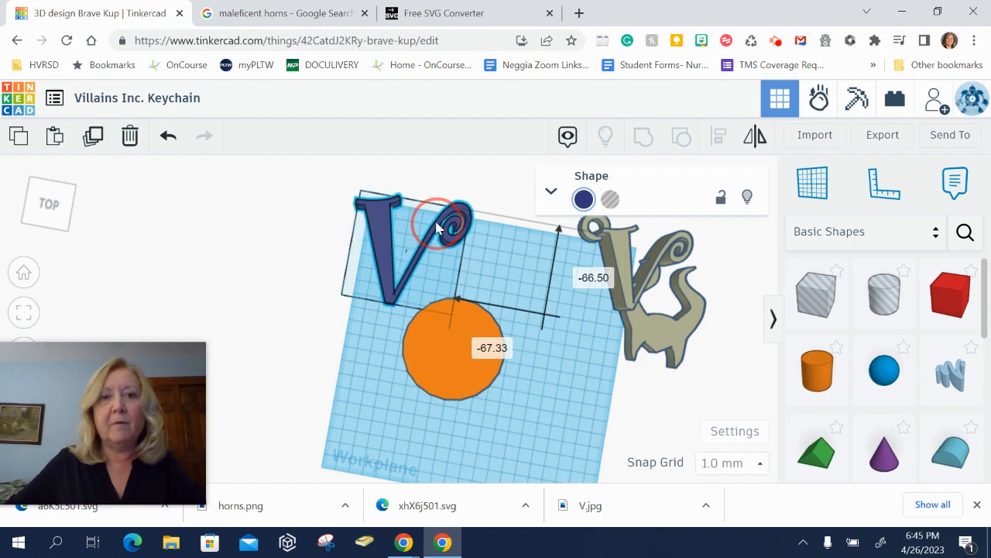
# - Import the horns.svg file at a scale of 30 percent
pyautogui.click(817, 137)
pyautogui.click(534, 287)
pyautogui.doubleClick(208, 161)
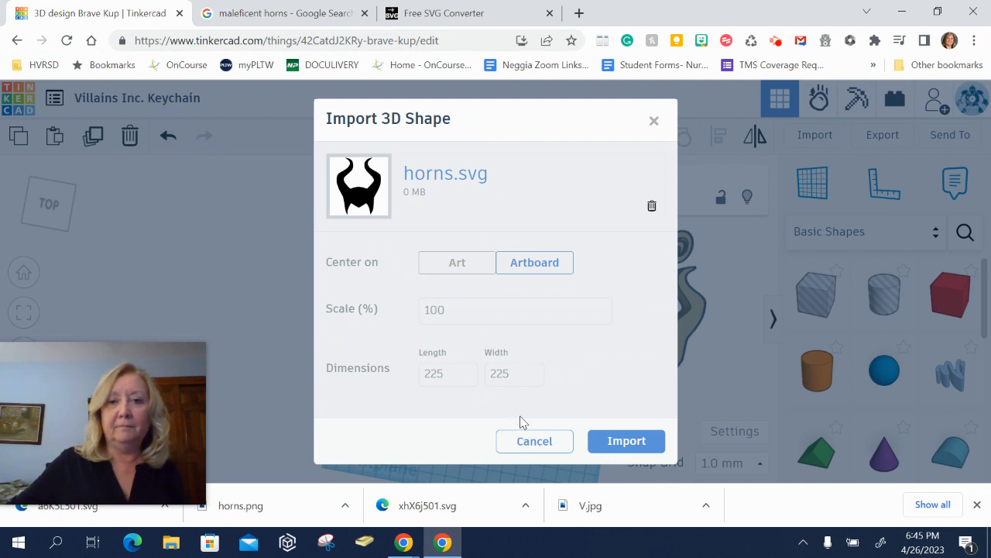
pyautogui.moveTo(457, 308); pyautogui.dragTo(380, 303)
pyautogui.write('30')
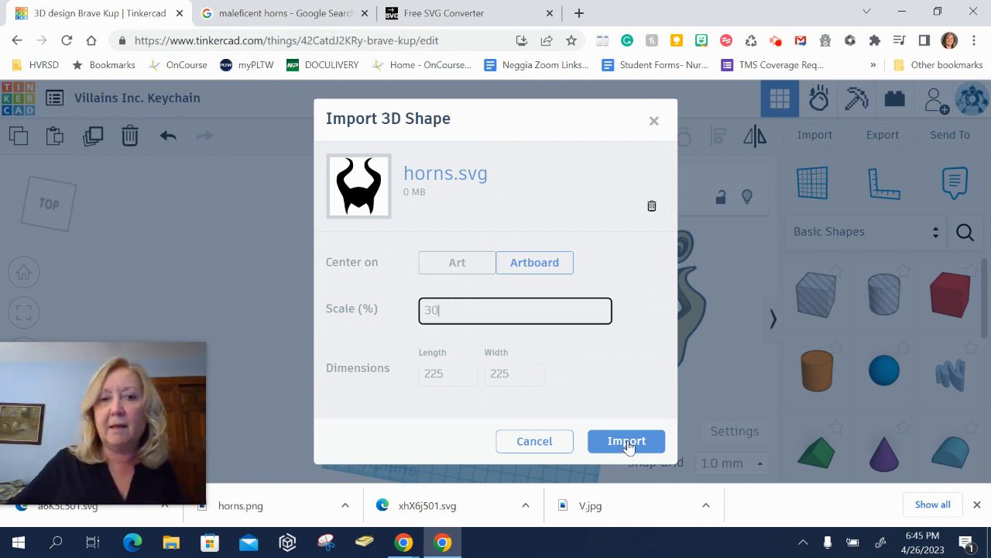
pyautogui.click(626, 442)
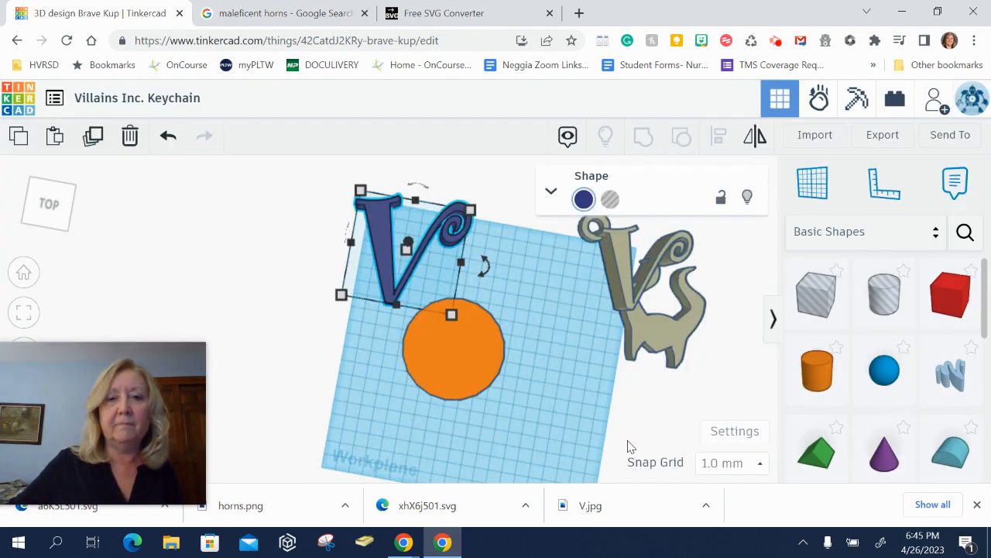
# - Move the imported horns beside the cylinder and scale them down to a small size
pyautogui.moveTo(492, 368); pyautogui.dragTo(582, 391)
pyautogui.click(457, 382)
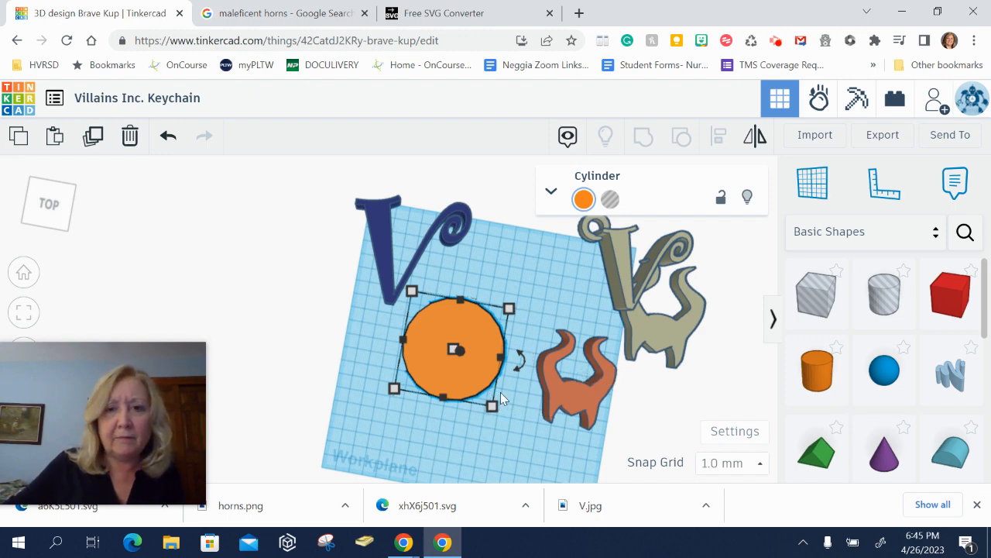
pyautogui.click(570, 402)
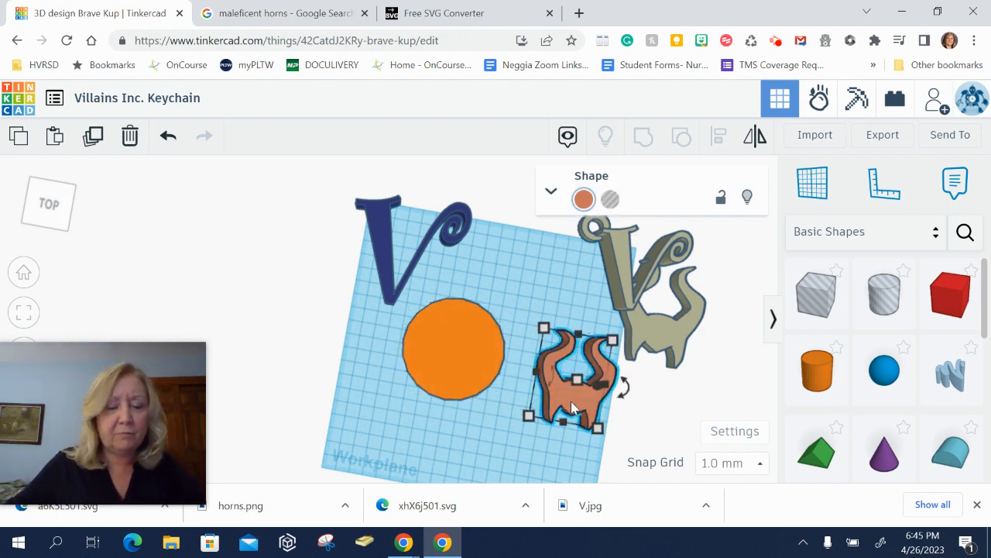
pyautogui.moveTo(600, 430); pyautogui.dragTo(571, 377)
# - Scale the V down to about 44 by 42 mm
pyautogui.click(394, 283)
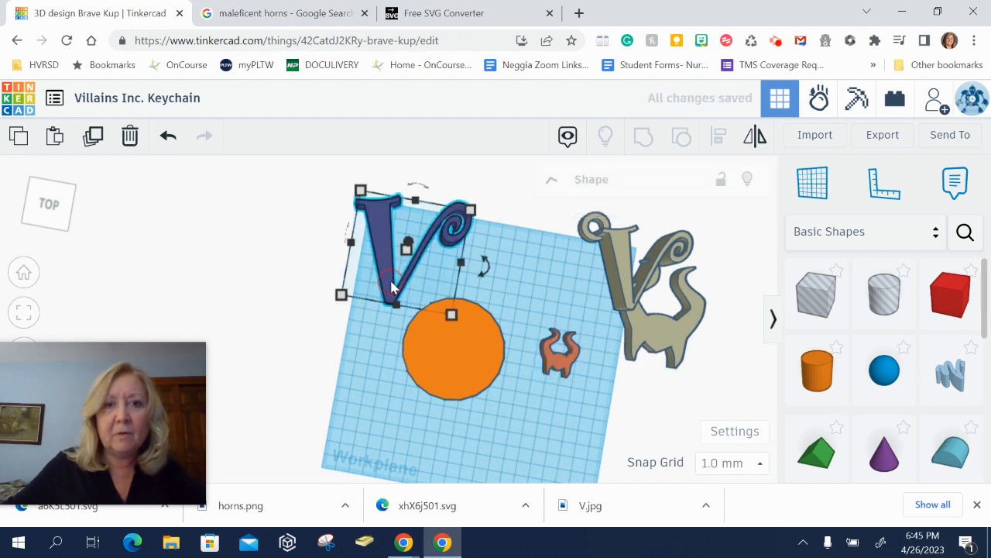
pyautogui.moveTo(454, 317); pyautogui.dragTo(404, 252)
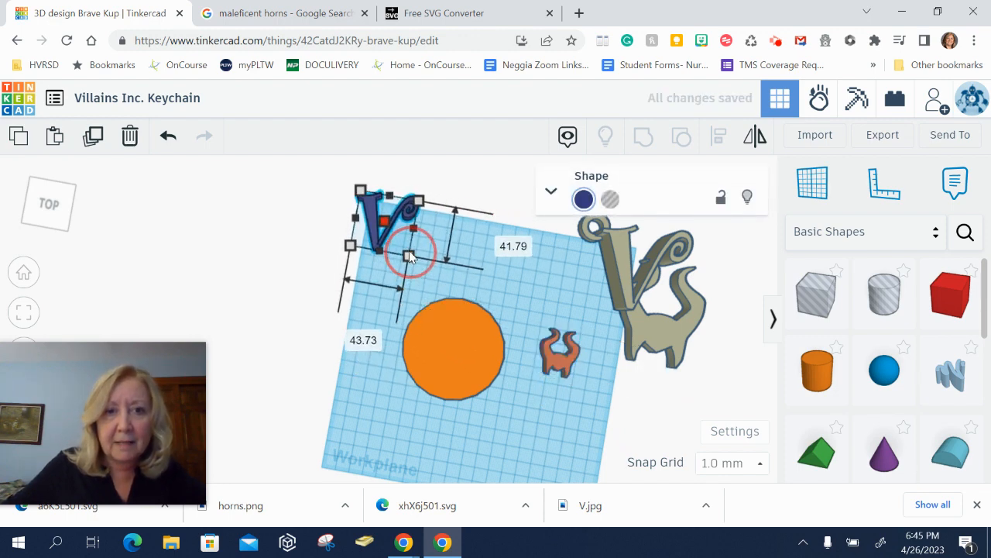
pyautogui.click(491, 286)
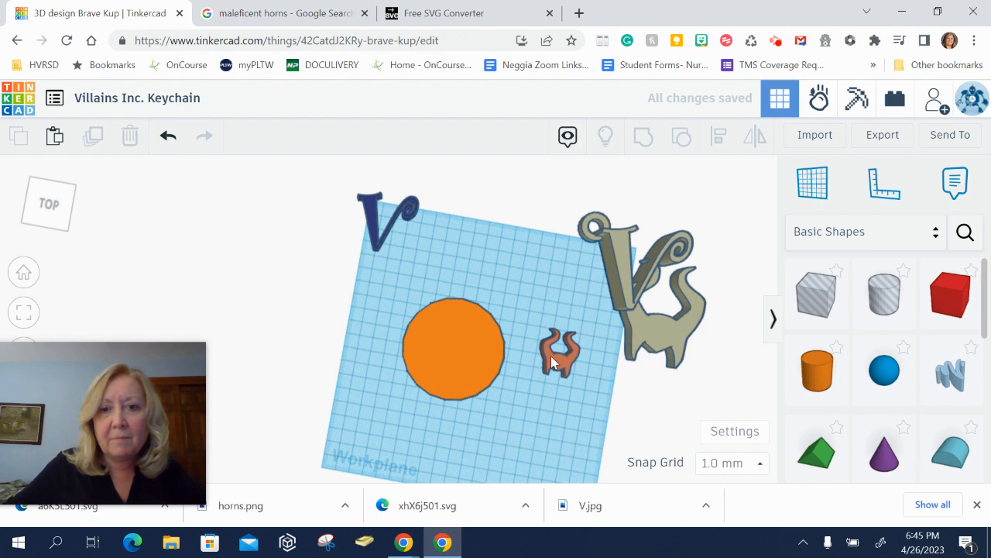
# - Convert the small horns into a hole shape
pyautogui.click(551, 355)
pyautogui.moveTo(553, 354); pyautogui.dragTo(566, 325, button='right')
pyautogui.moveTo(565, 326); pyautogui.dragTo(586, 285)
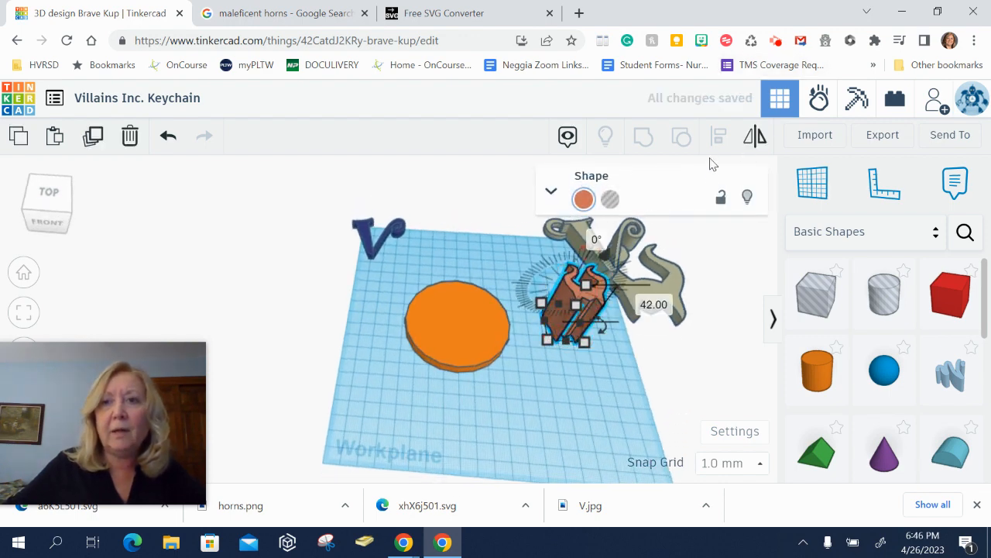
pyautogui.click(611, 200)
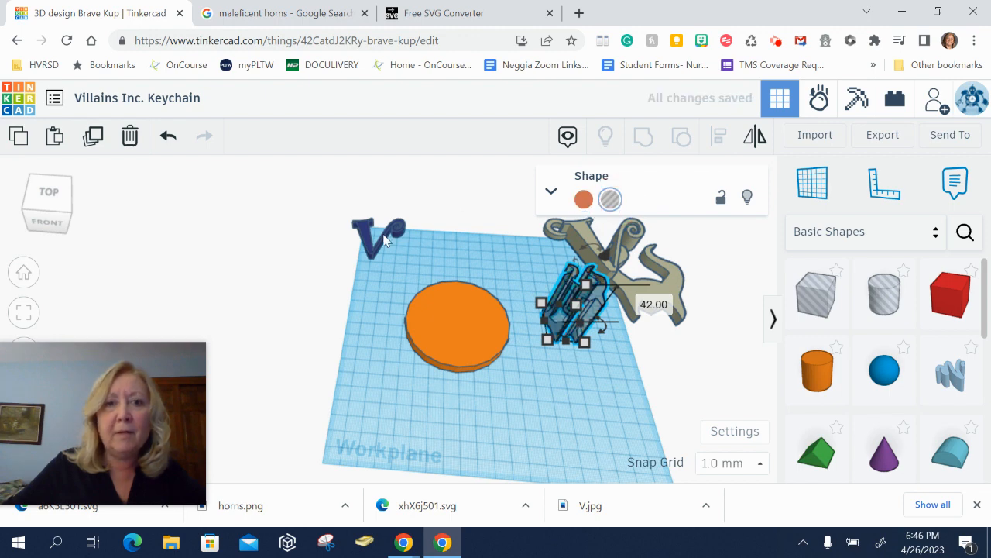
# - Convert the V into a hole shape, undoing an accidental lift
pyautogui.click(378, 246)
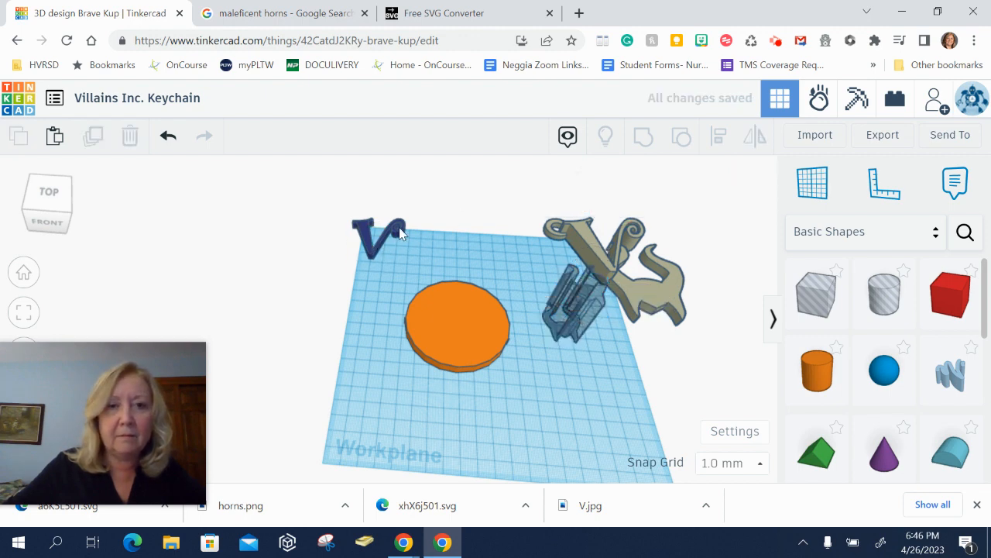
pyautogui.click(396, 232)
pyautogui.click(611, 200)
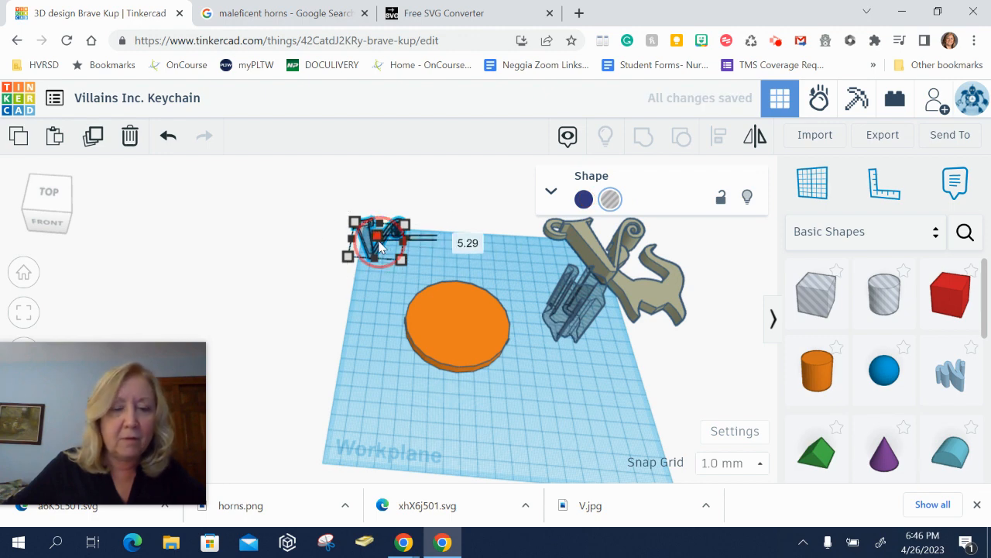
pyautogui.moveTo(379, 246); pyautogui.dragTo(389, 206)
pyautogui.hotkey('ctrl', 'z')
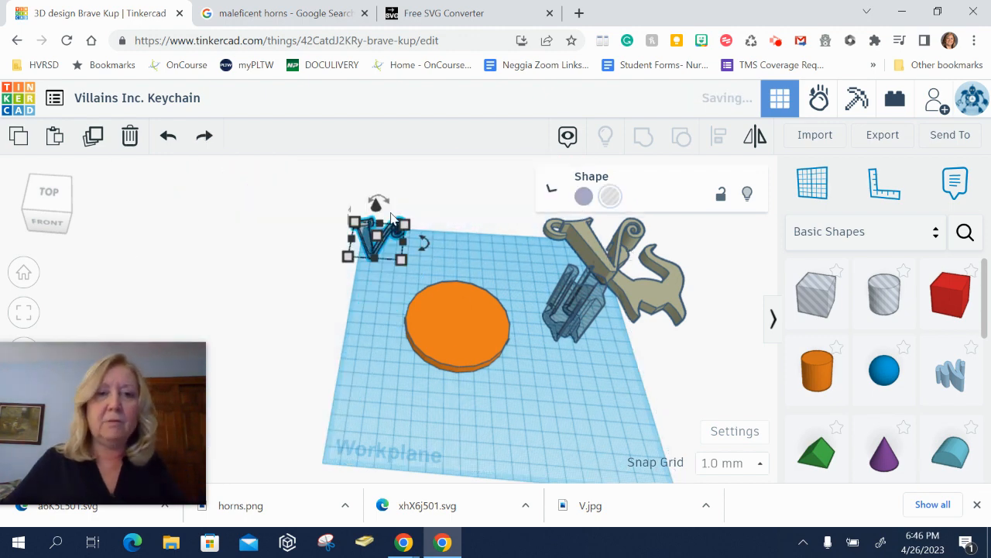
# - Raise the V hole's height to 32 mm
pyautogui.click(387, 282)
pyautogui.click(370, 248)
pyautogui.moveTo(378, 235); pyautogui.dragTo(379, 206)
pyautogui.click(439, 385)
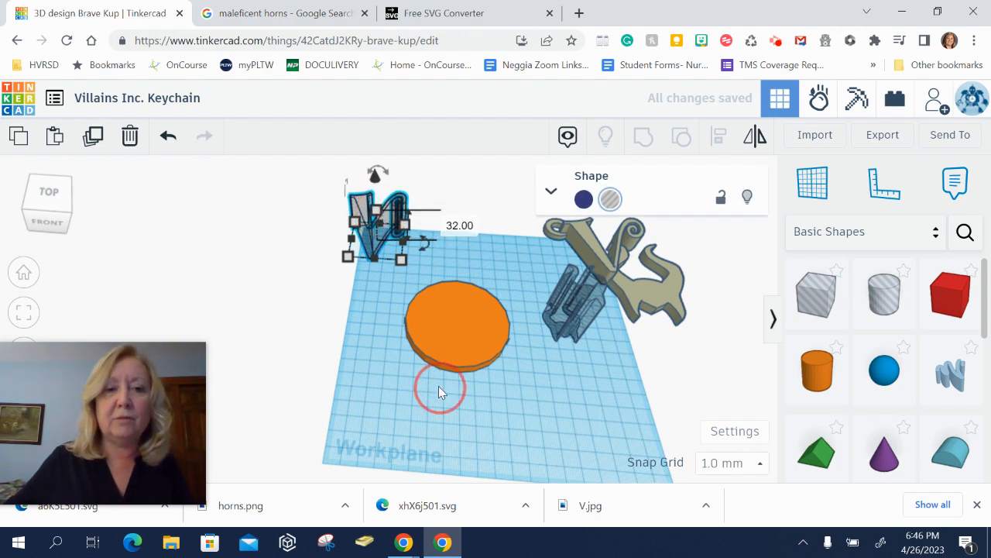
# - Place the V and horns holes onto the large orange cylinder, with the horns beneath the V's curl
pyautogui.moveTo(376, 246); pyautogui.dragTo(449, 326)
pyautogui.click(520, 374)
pyautogui.click(573, 307)
pyautogui.moveTo(572, 312); pyautogui.dragTo(484, 327)
pyautogui.moveTo(522, 363); pyautogui.dragTo(495, 402, button='right')
pyautogui.moveTo(479, 399); pyautogui.dragTo(474, 385)
pyautogui.moveTo(511, 384); pyautogui.dragTo(498, 364, button='right')
pyautogui.scroll(3, 603, 382)
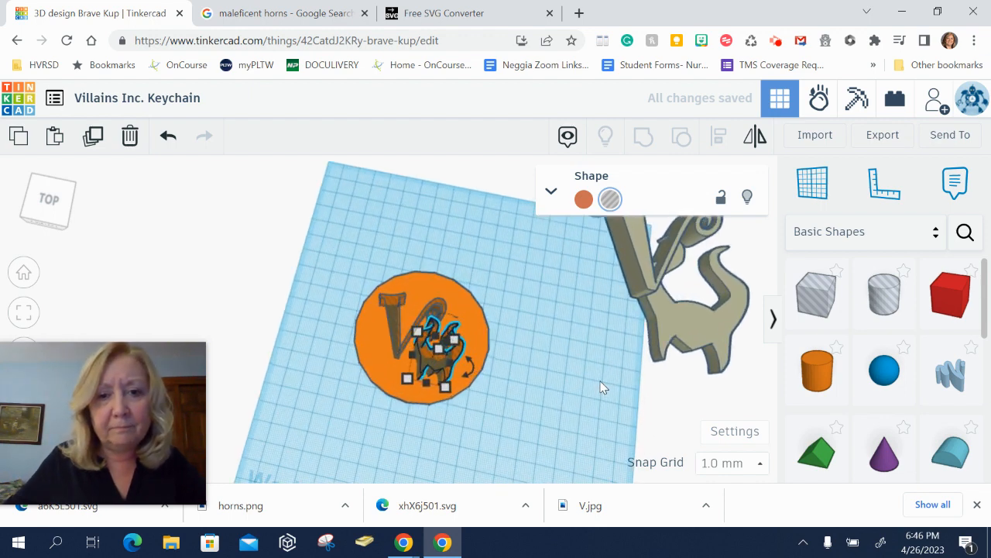
# - Nudge the horns hole slightly downward on the disc
pyautogui.click(580, 381)
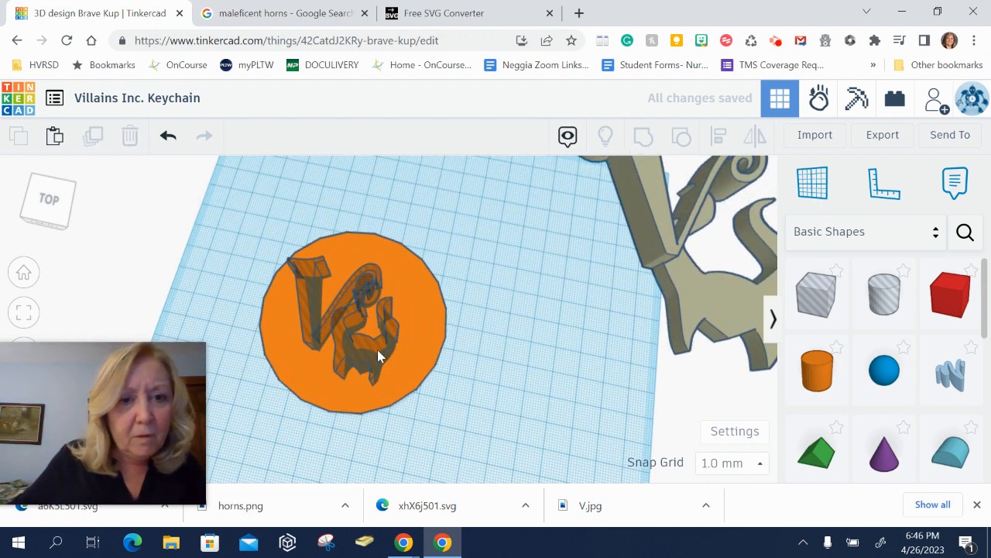
pyautogui.moveTo(380, 350); pyautogui.dragTo(387, 354)
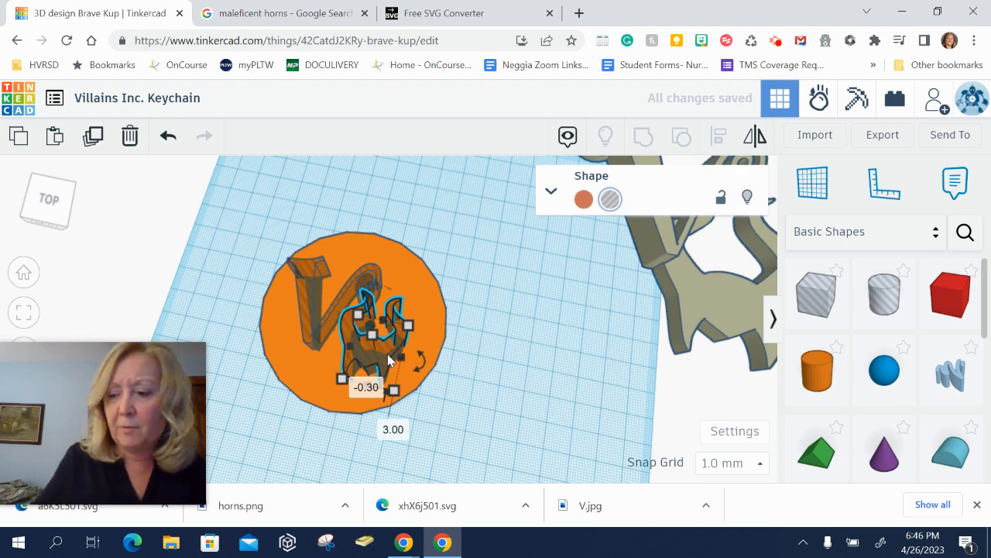
pyautogui.press('Down')
pyautogui.press('Down')
pyautogui.press('Down')
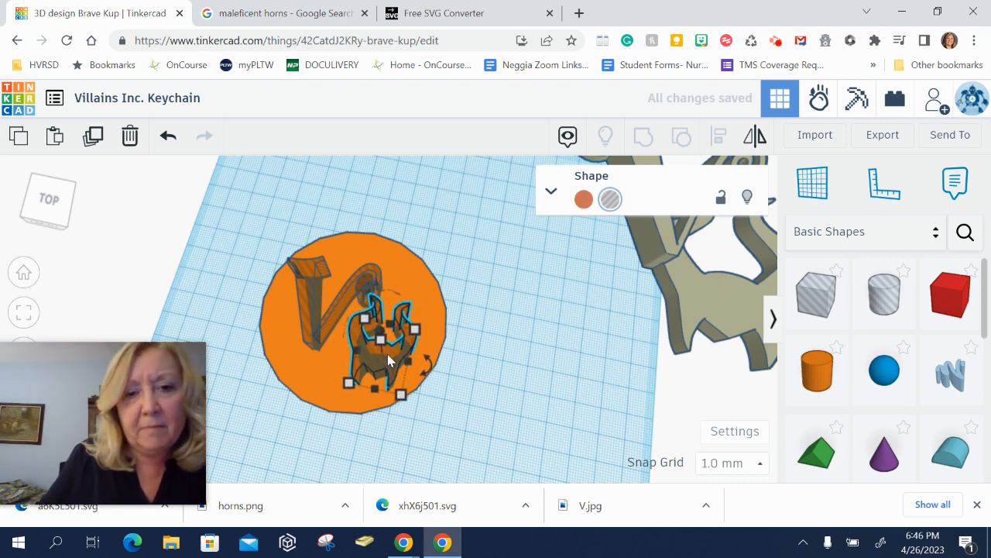
pyautogui.press('Down')
pyautogui.press('Down')
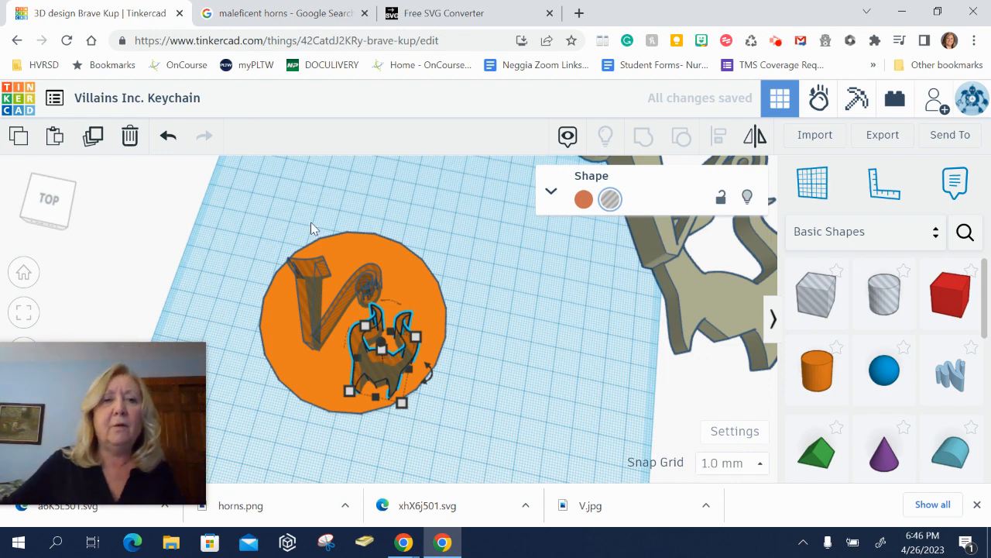
# - Group the cylinder with the V and horns holes to cut them into the disc
pyautogui.moveTo(283, 203); pyautogui.dragTo(461, 466)
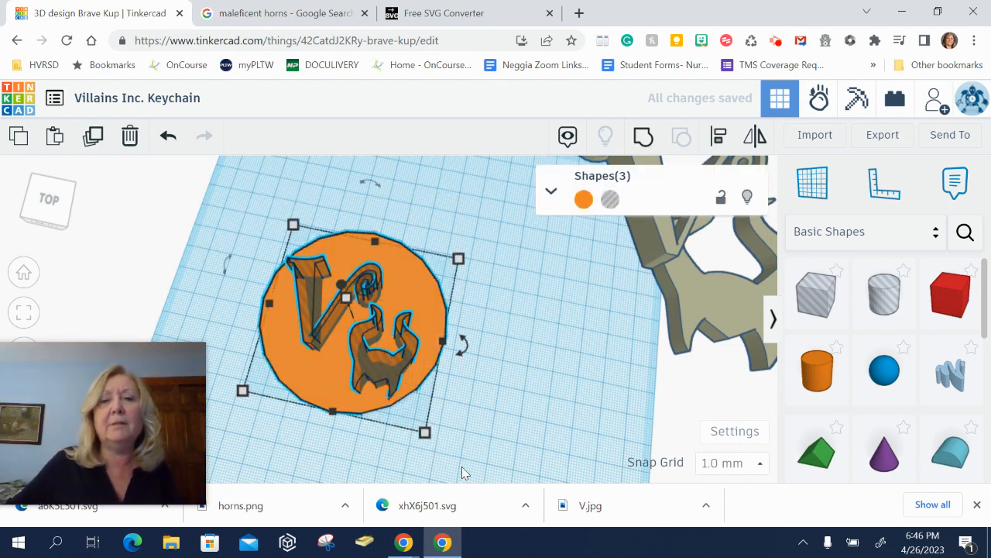
pyautogui.click(642, 143)
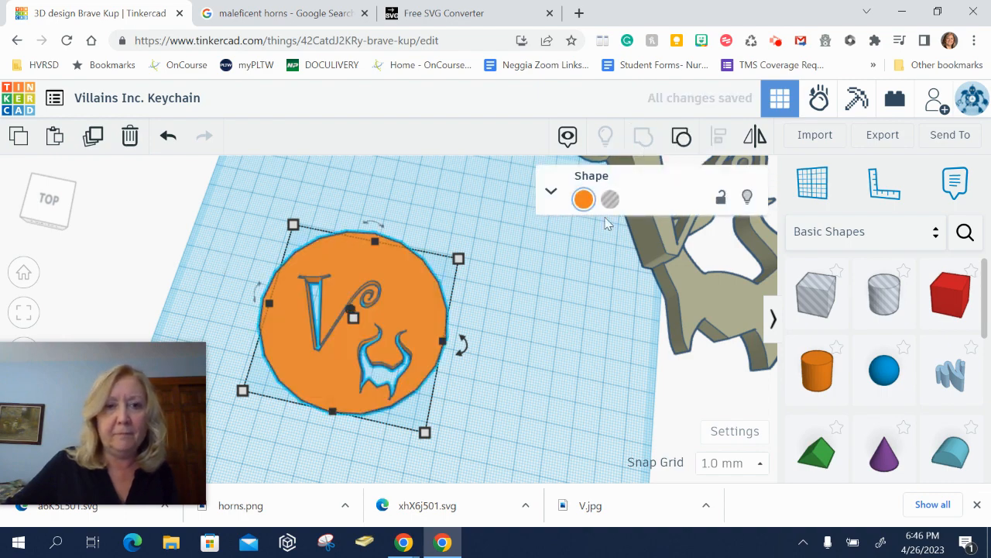
pyautogui.moveTo(509, 368); pyautogui.dragTo(449, 370, button='right')
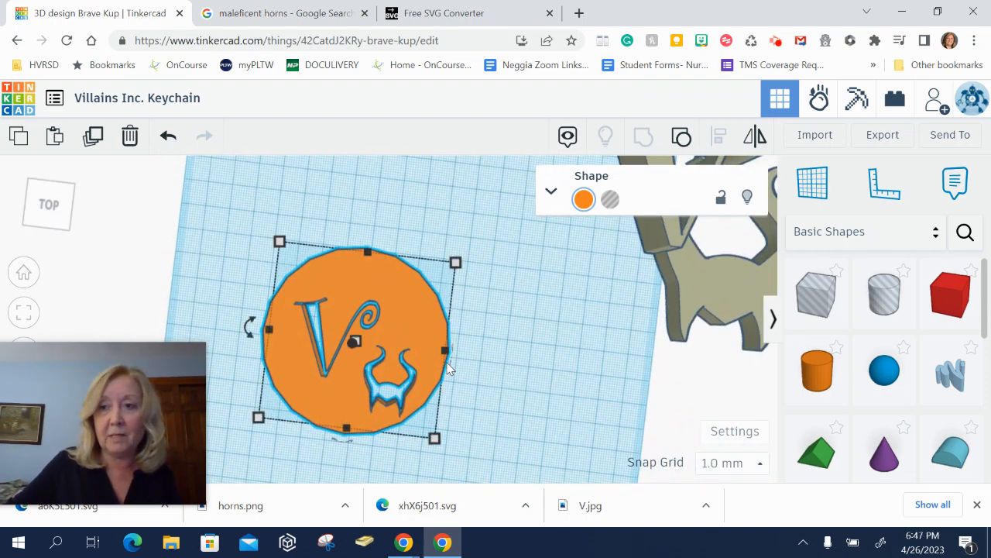
# - Add a small cylinder hole near the top edge of the disc for the keyring
pyautogui.moveTo(884, 295); pyautogui.dragTo(366, 272)
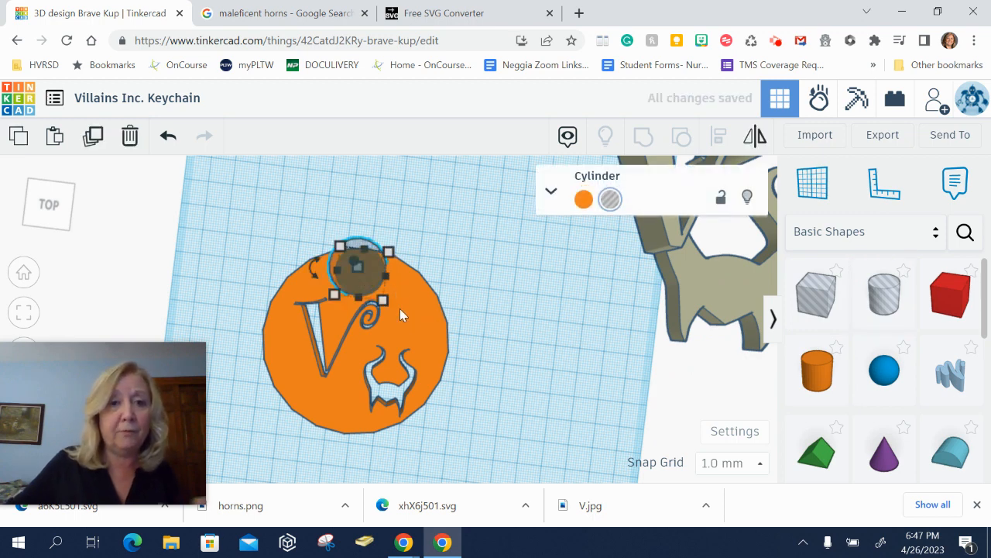
pyautogui.moveTo(386, 306); pyautogui.dragTo(368, 272)
pyautogui.click(457, 217)
# - Select the disc and the keyring hole, center them horizontally, and group them to cut the ring hole
pyautogui.moveTo(261, 198); pyautogui.dragTo(476, 449)
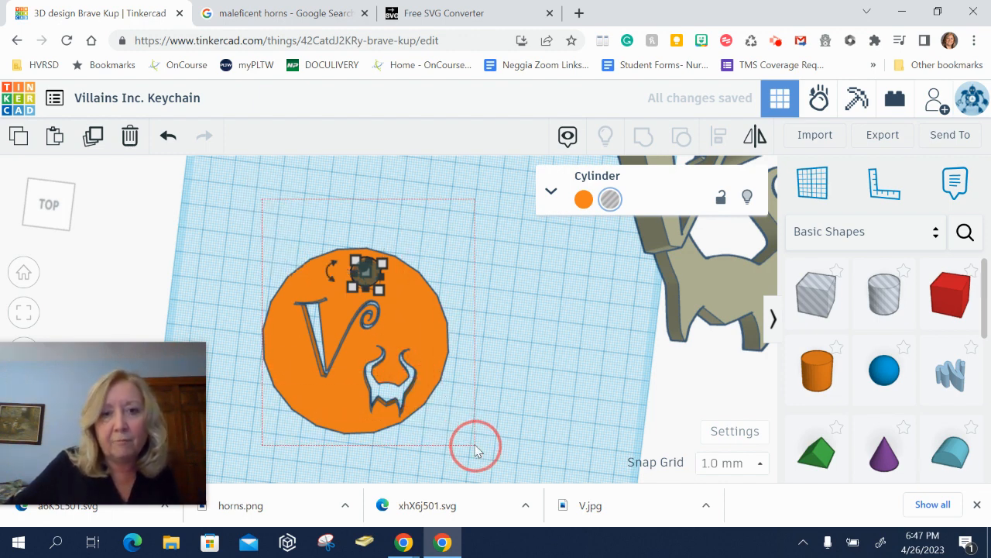
pyautogui.moveTo(476, 449); pyautogui.dragTo(486, 457)
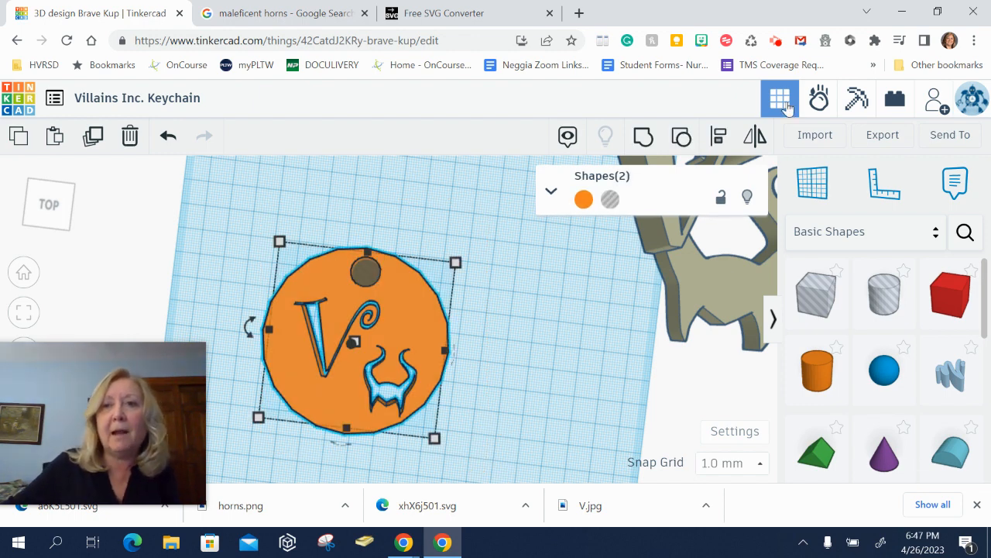
pyautogui.click(718, 138)
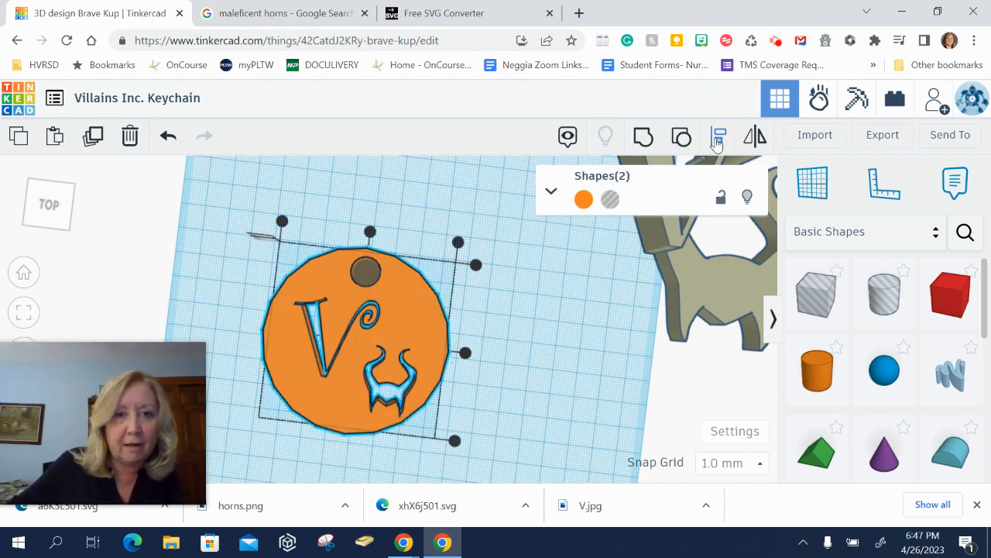
pyautogui.click(370, 230)
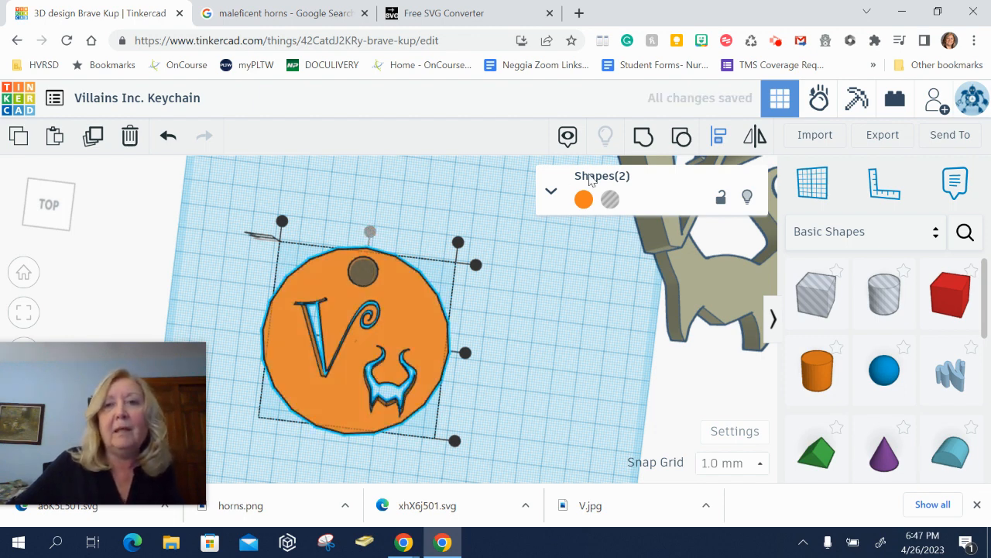
pyautogui.click(643, 137)
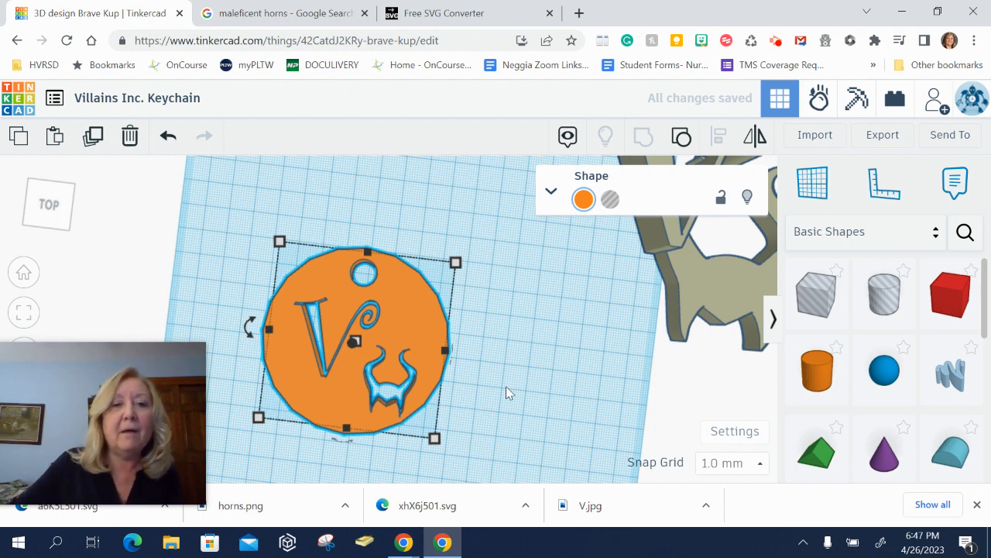
pyautogui.moveTo(423, 328); pyautogui.dragTo(364, 275)
pyautogui.moveTo(706, 279); pyautogui.dragTo(539, 388)
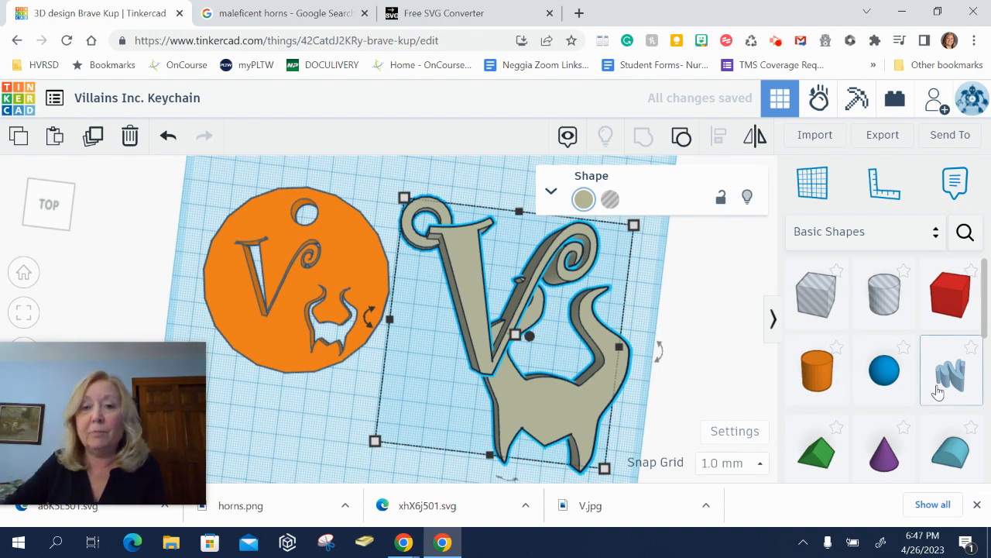
pyautogui.moveTo(598, 410); pyautogui.dragTo(601, 376, button='right')
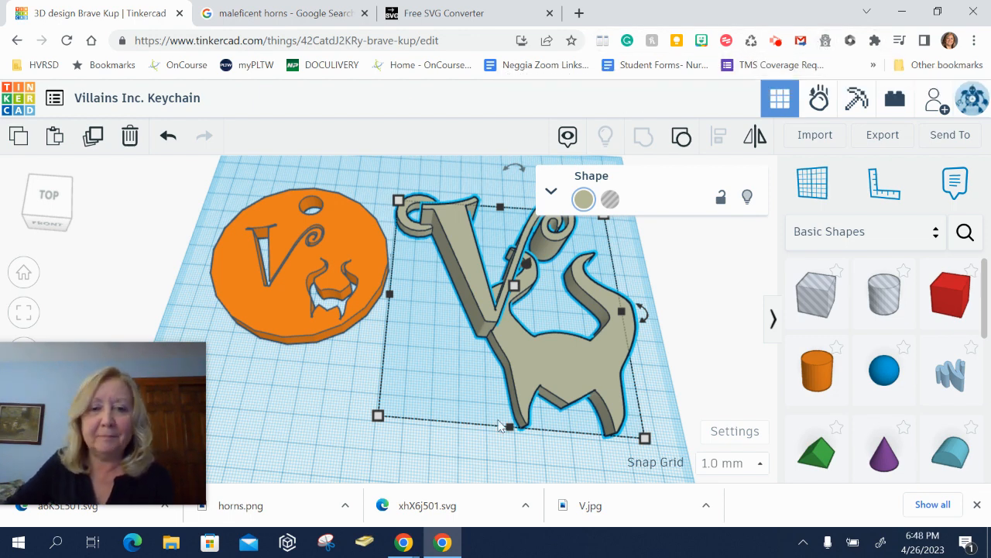
pyautogui.click(433, 541)
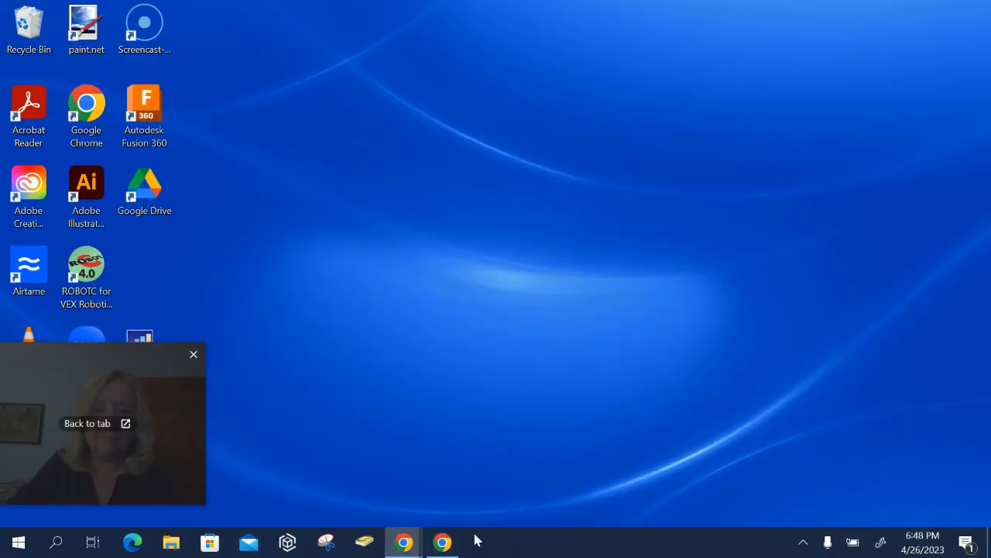
pyautogui.moveTo(410, 545)
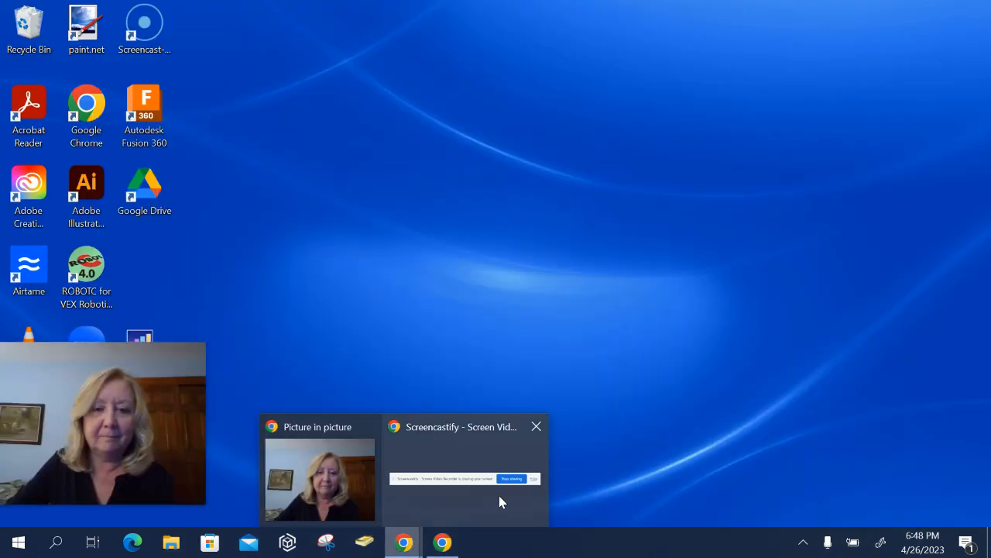